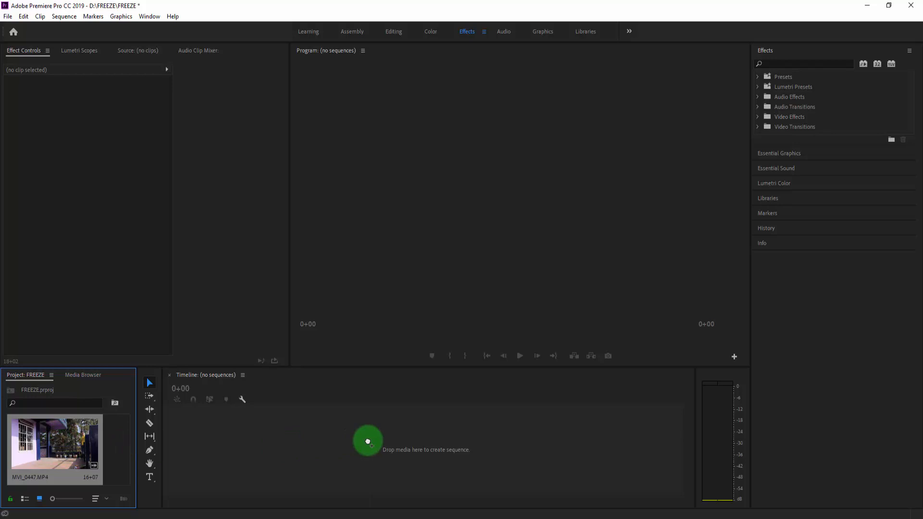
Create a sequence from MVI_0447.MP4 on the empty timeline and skim through its footage.
drag(368, 441, 353, 448)
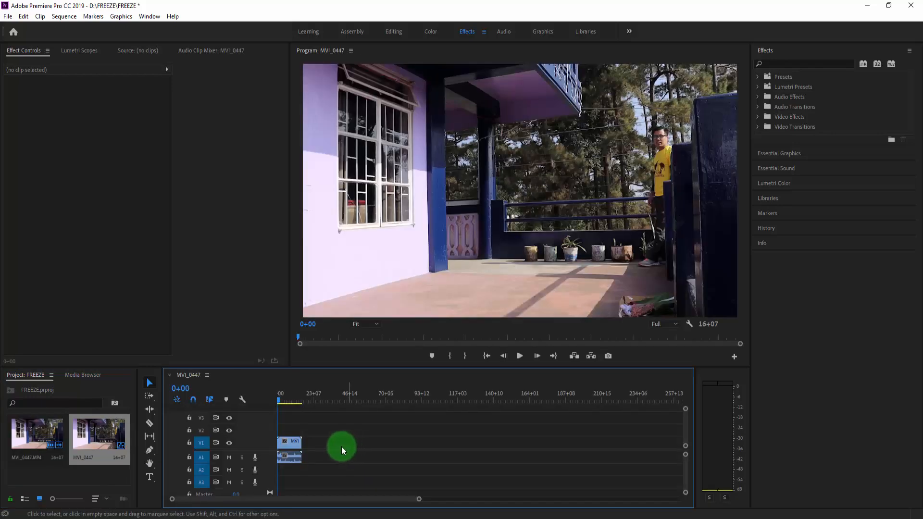
drag(278, 399, 297, 406)
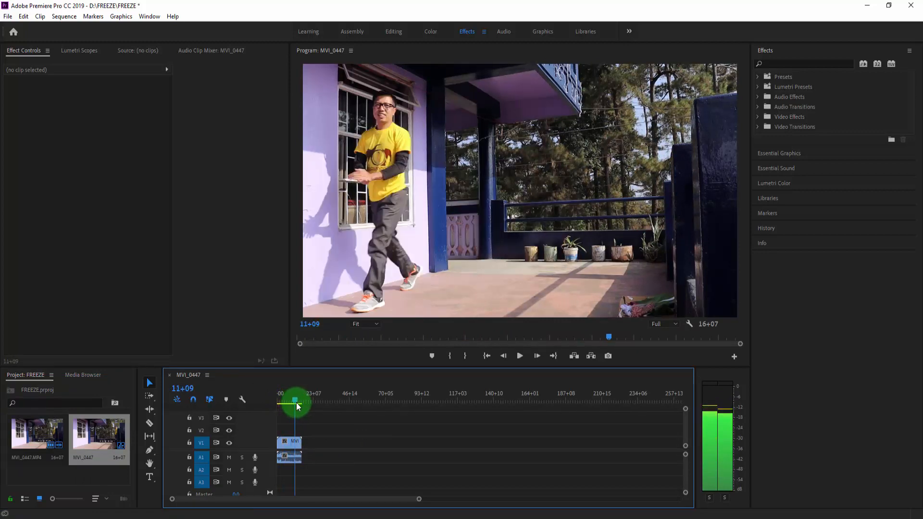
Unlink the audio from the MVI_0447.MP4 clip and delete it from track A1.
right_click(291, 458)
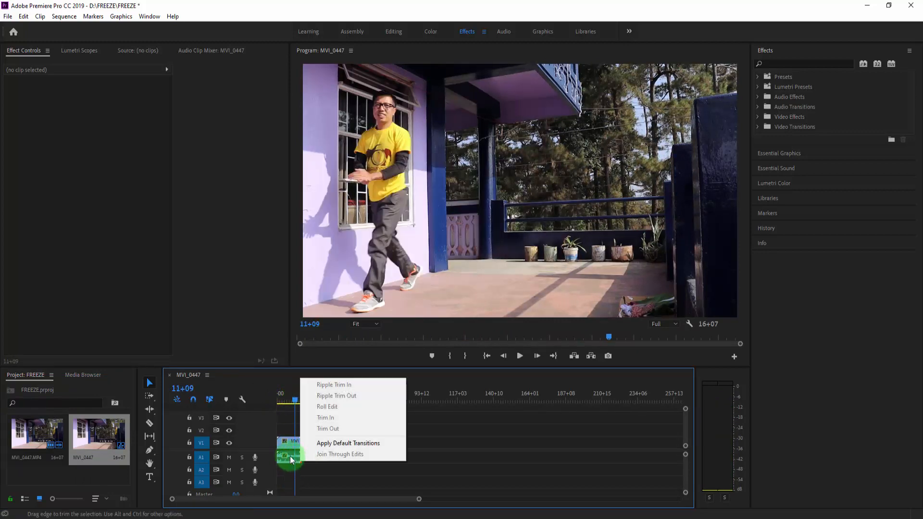
right_click(290, 460)
click(322, 193)
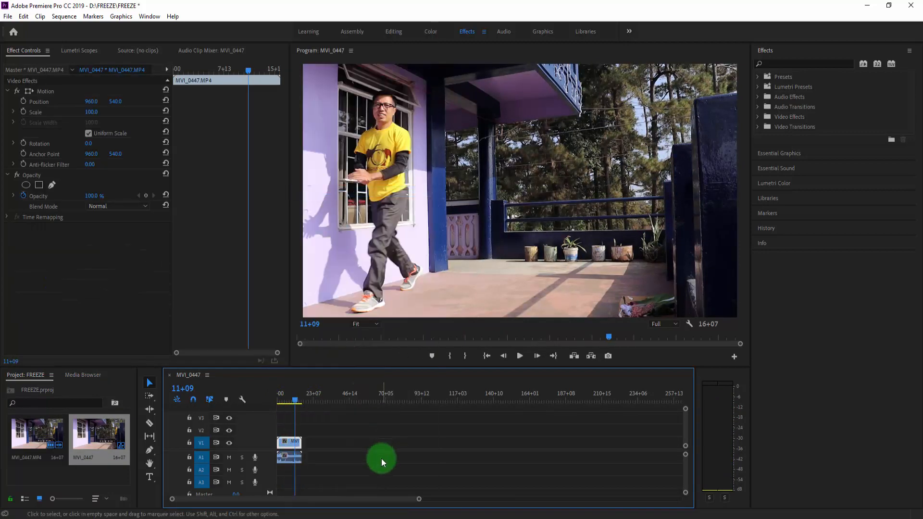
click(382, 458)
click(292, 459)
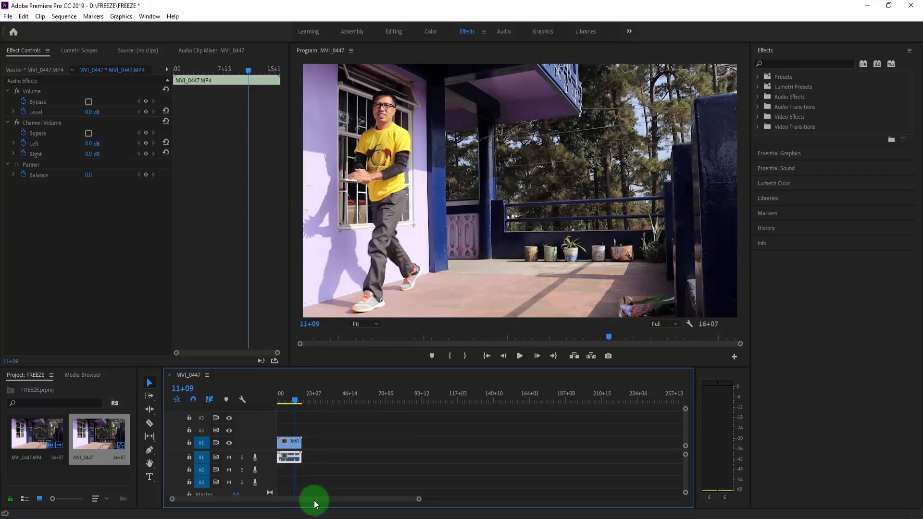
key(Delete)
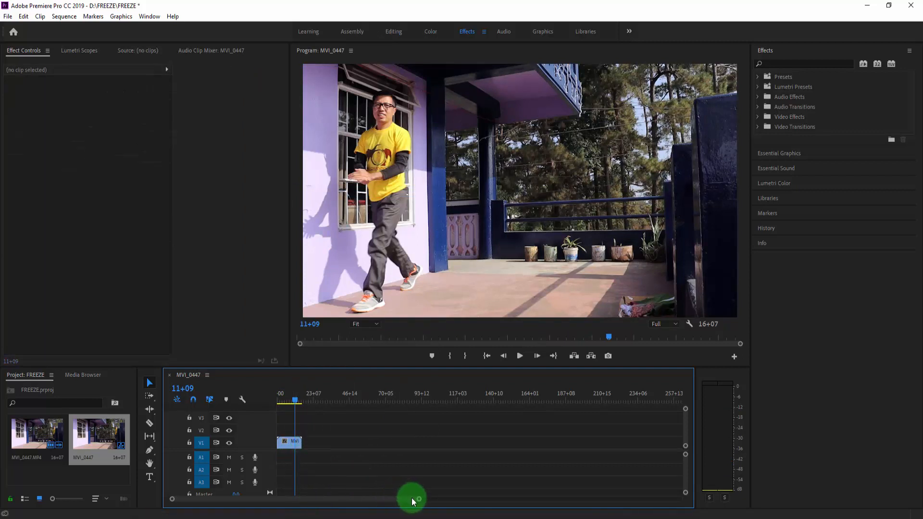
Split the MVI_0447.MP4 clip on V1 at 2+05, just as the man begins to move.
drag(411, 498, 332, 500)
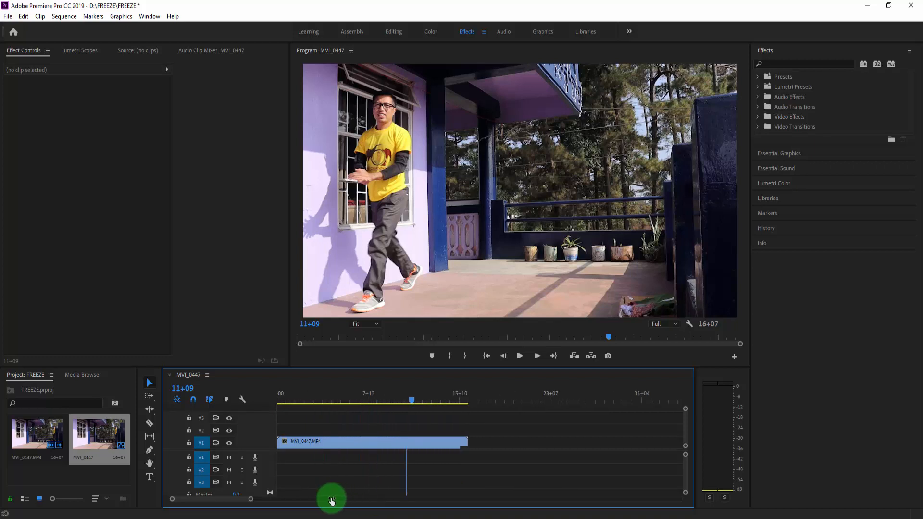
drag(428, 402, 306, 409)
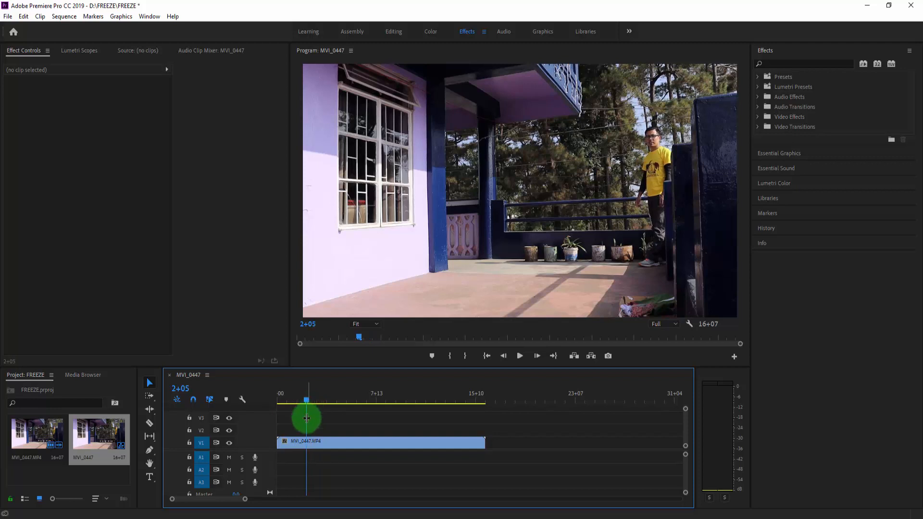
click(312, 444)
click(148, 425)
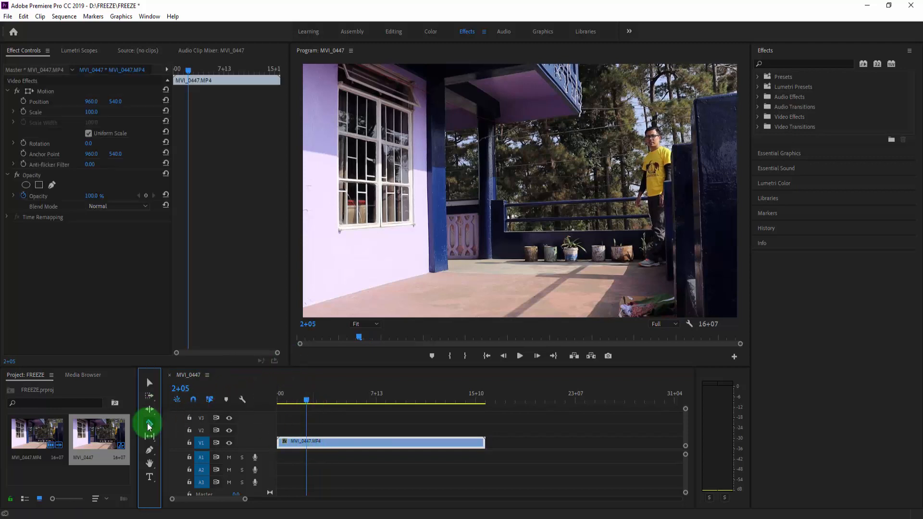
click(306, 441)
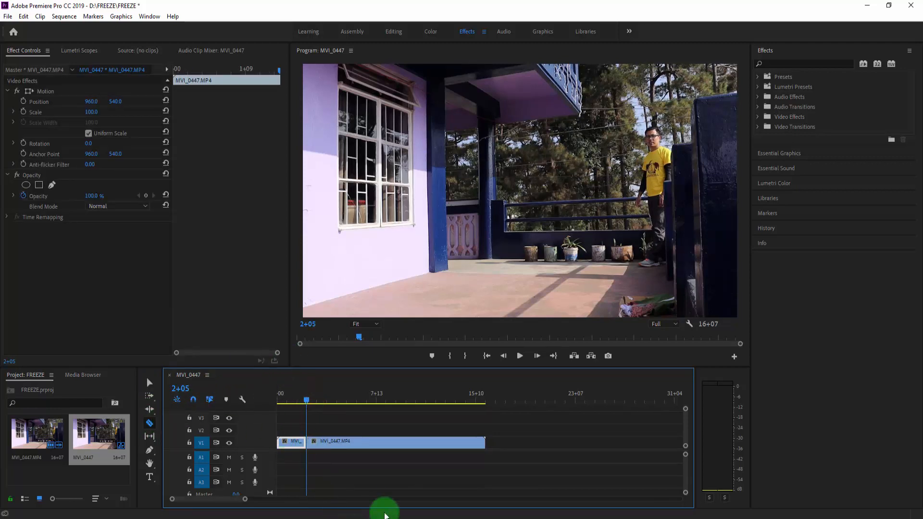
click(149, 382)
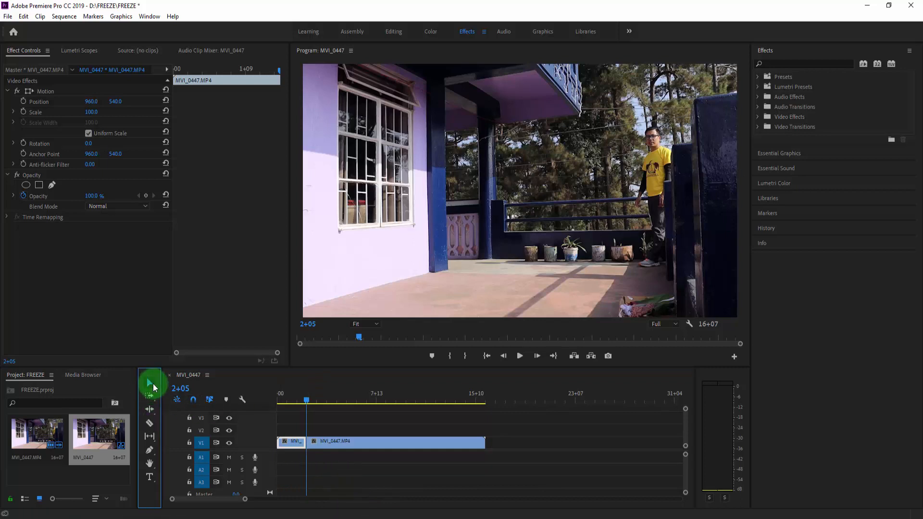
Remove the short segment before the cut and shift the remaining clip to the start of the sequence.
click(297, 441)
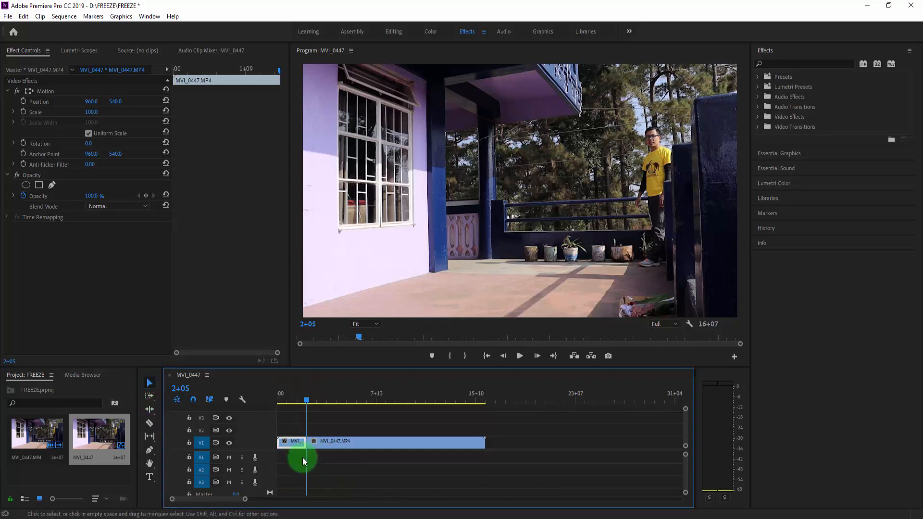
click(302, 458)
drag(353, 442, 308, 437)
Play the sequence from the start, then split the clip at 11+14 and delete the piece after the cut.
drag(304, 398, 274, 406)
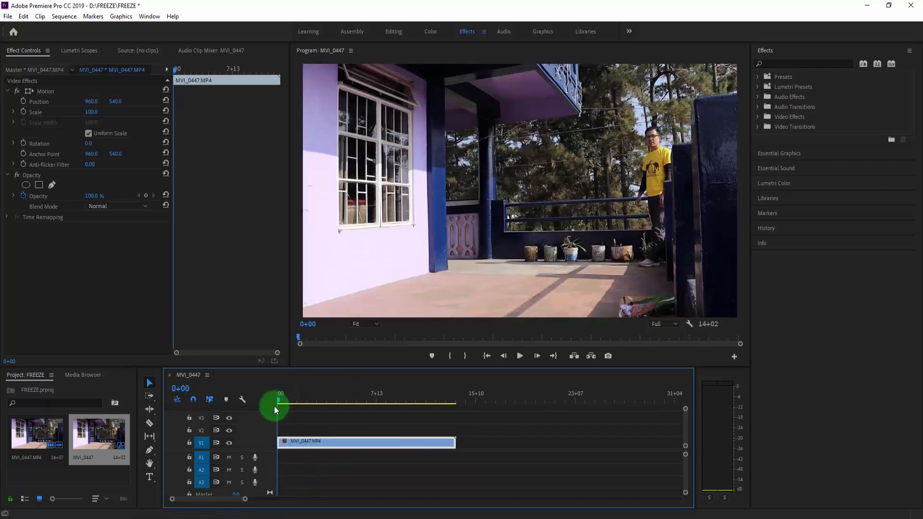
click(519, 356)
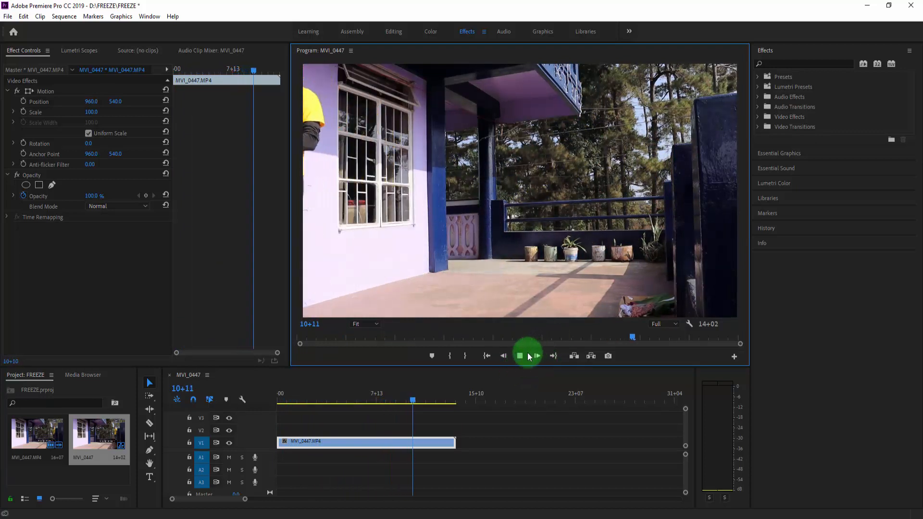
click(526, 355)
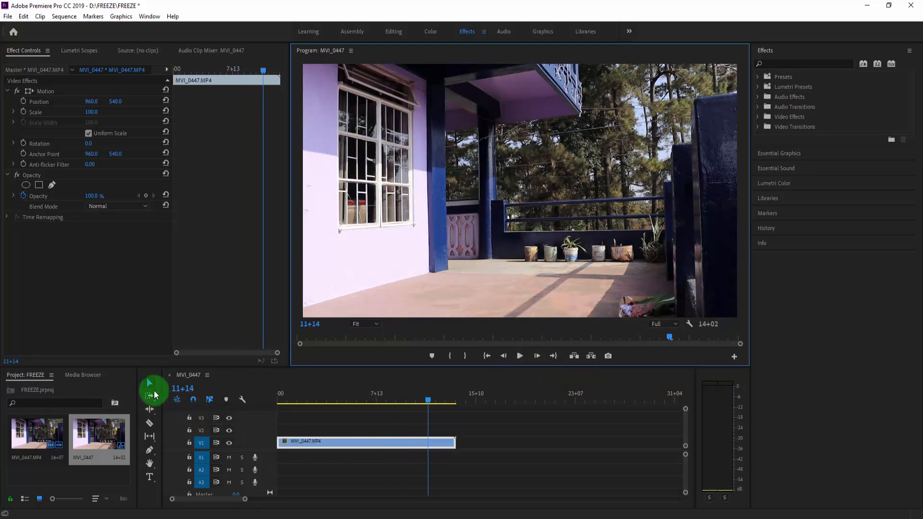
click(149, 423)
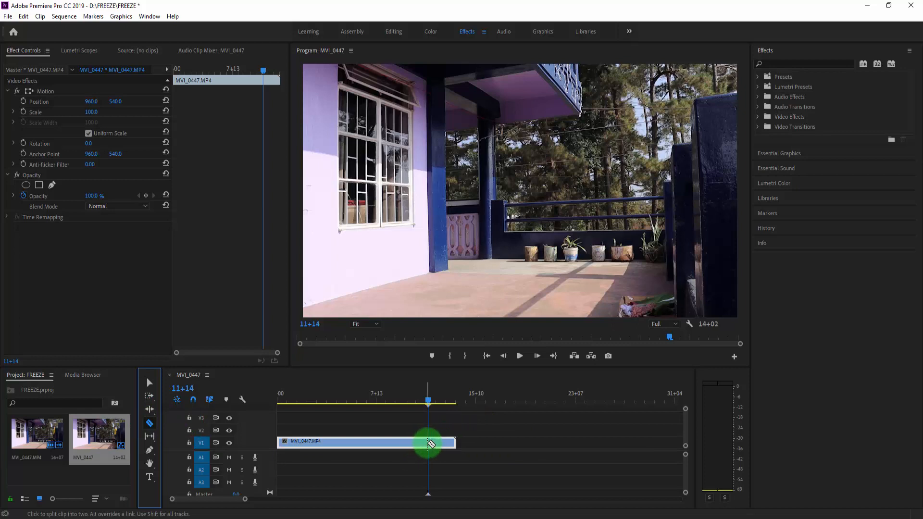
click(429, 442)
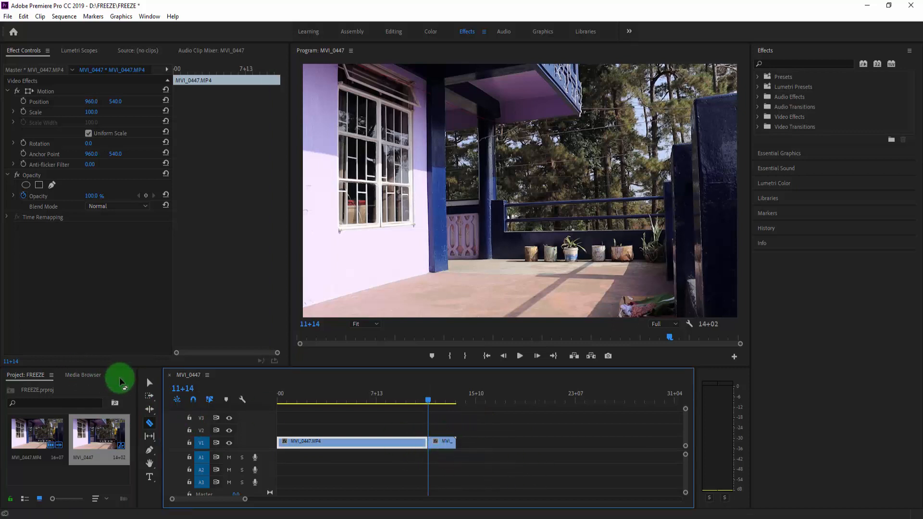
click(149, 382)
click(451, 443)
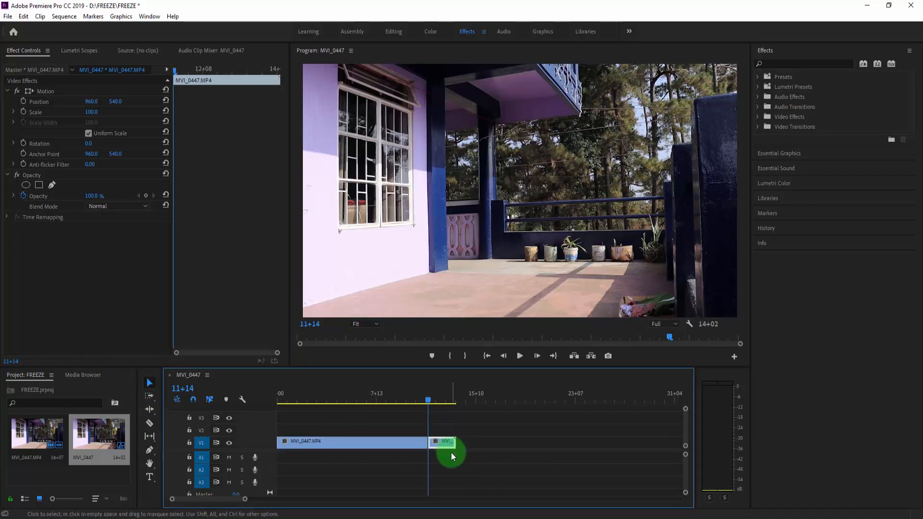
key(Delete)
drag(431, 399, 333, 405)
right_click(365, 443)
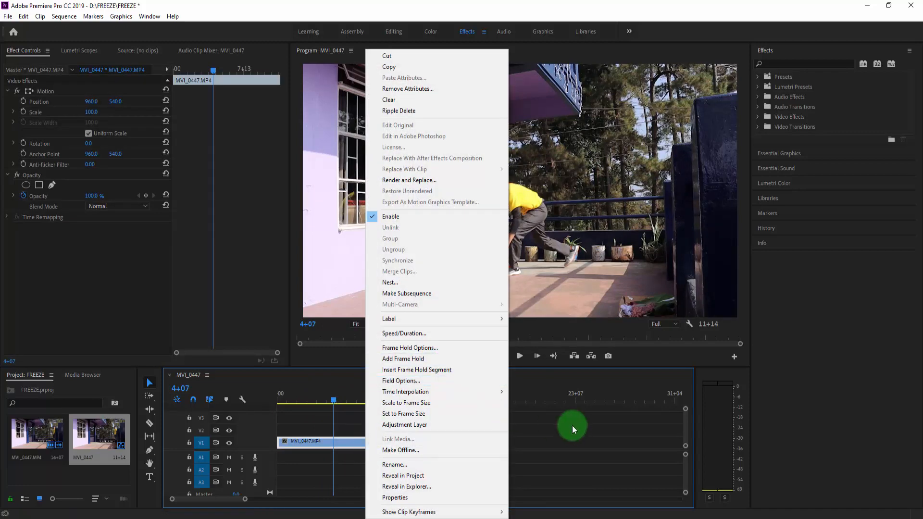
click(410, 334)
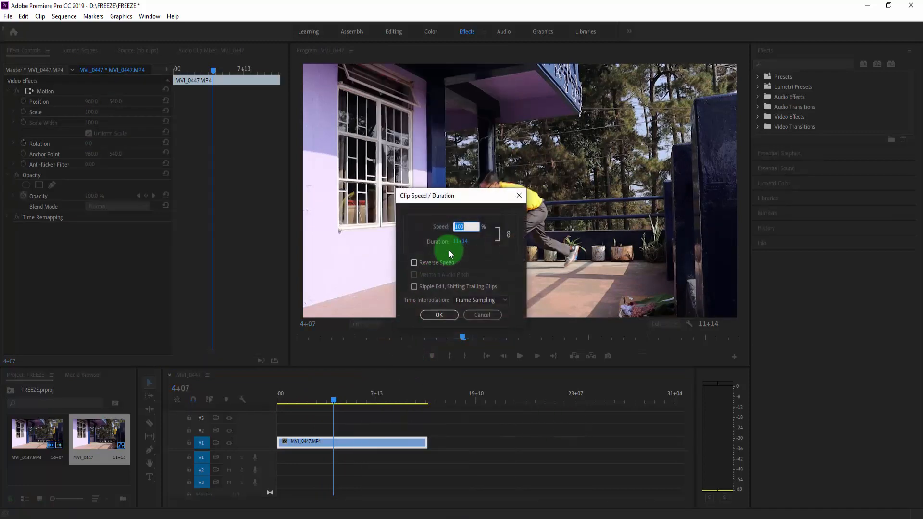
click(521, 199)
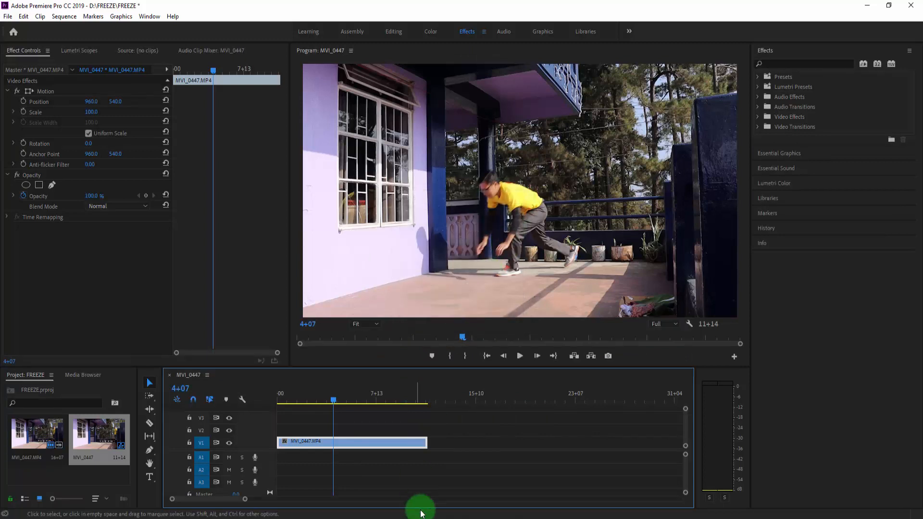
click(469, 462)
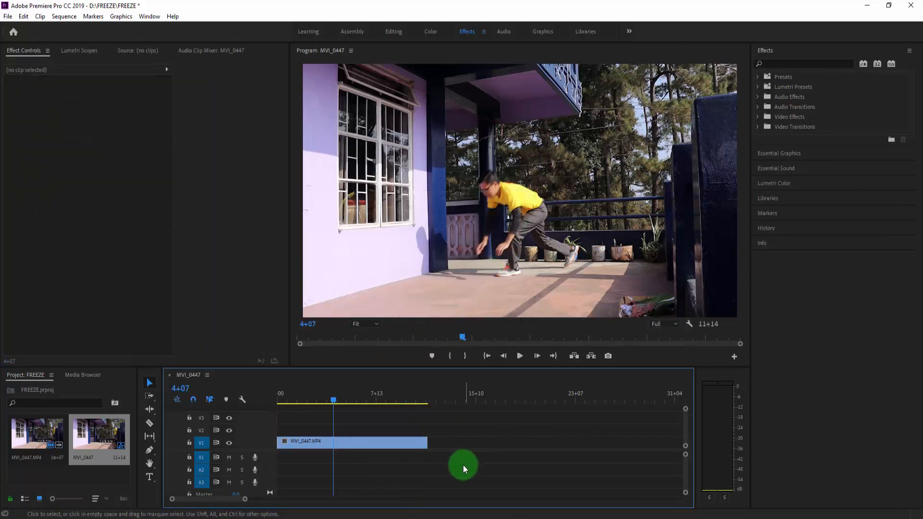
Park the playhead at 2+11, on the frame where the man is in mid-air.
drag(336, 403, 336, 429)
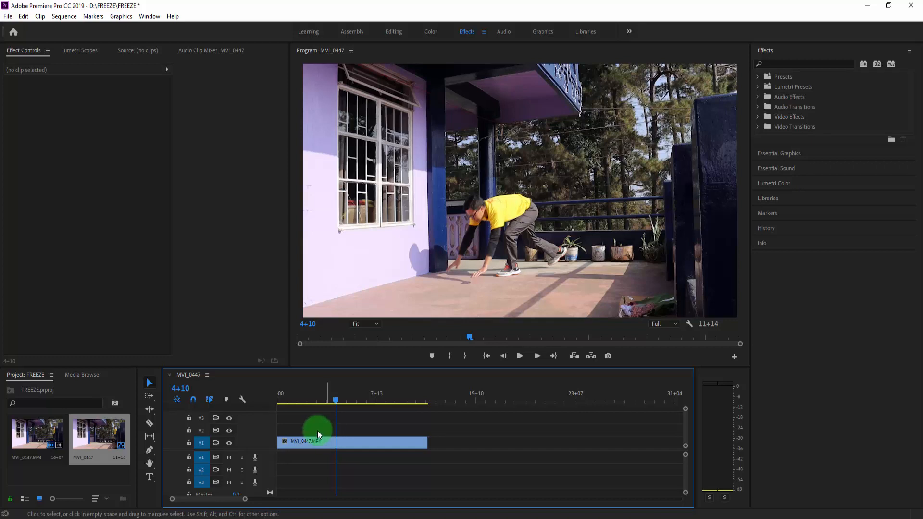
drag(336, 401, 313, 417)
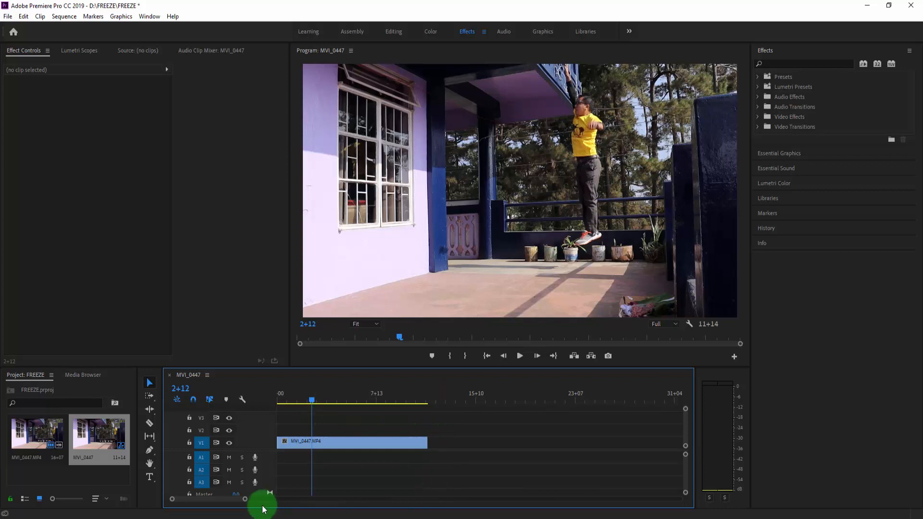
mouse_move(245, 503)
mouse_down()
mouse_move(223, 503)
mouse_move(237, 503)
mouse_up()
drag(361, 399, 361, 399)
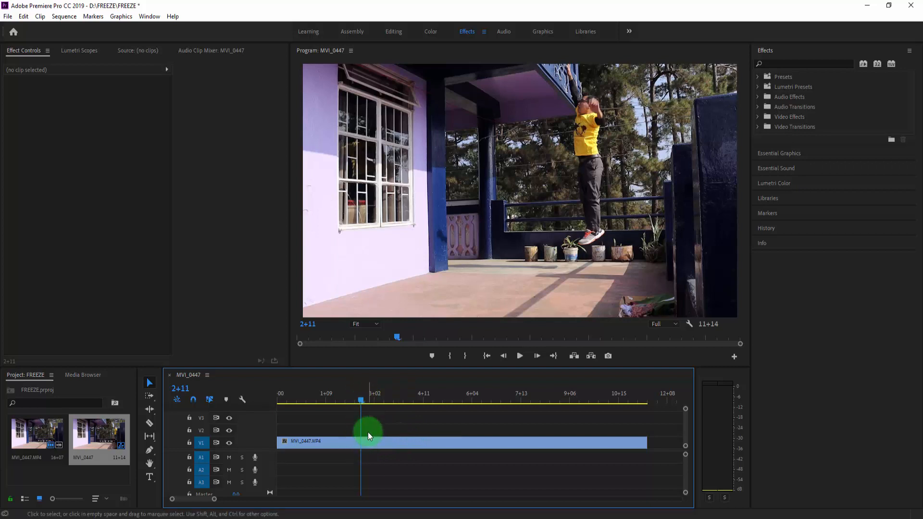
Start exporting the current frame as a still image and choose the Desktop as its destination folder.
click(609, 356)
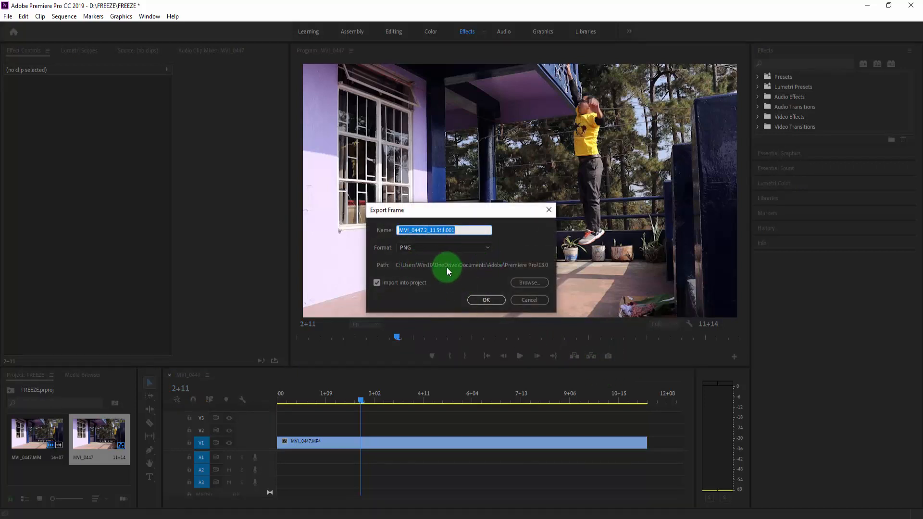
click(530, 282)
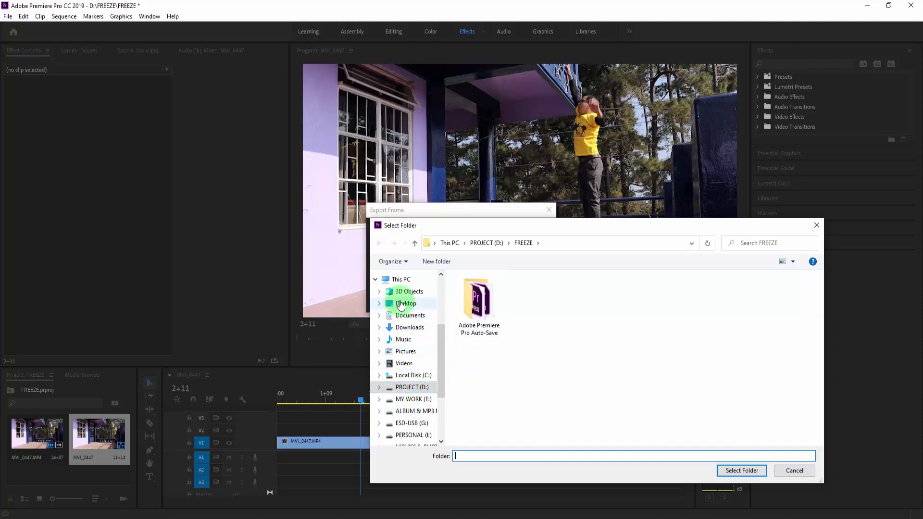
click(402, 306)
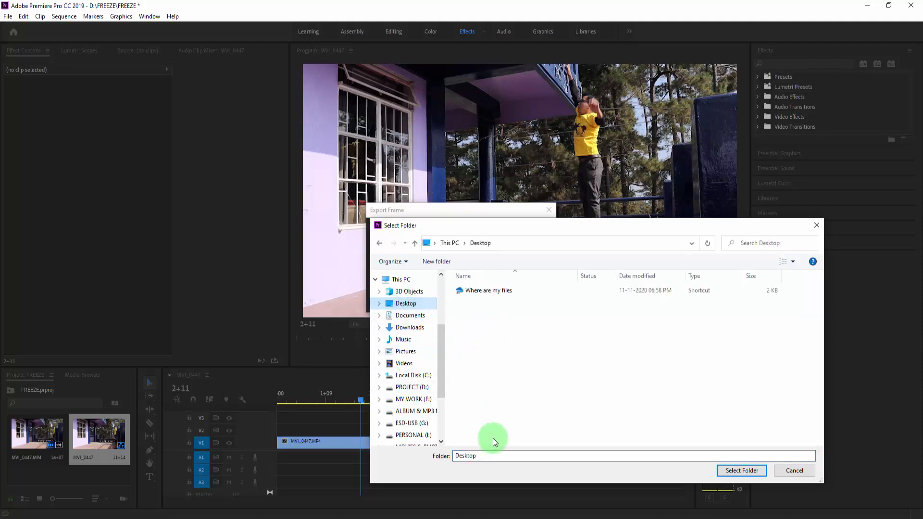
click(742, 470)
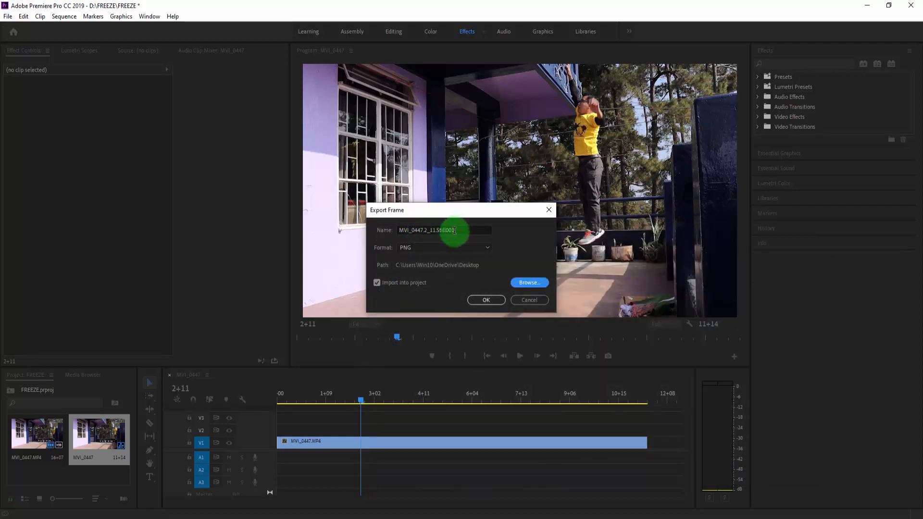
Name the still 1, keep PNG as its format, and export it with import into the project enabled.
text(1)
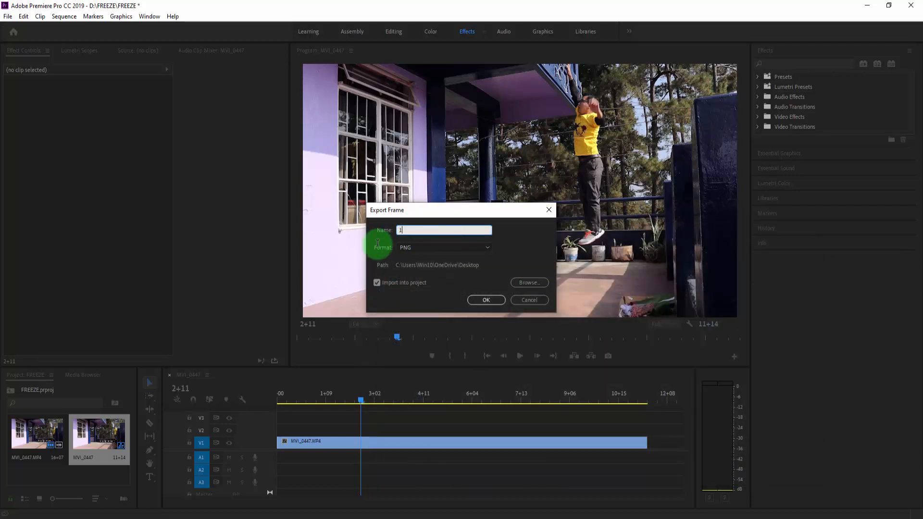
click(446, 247)
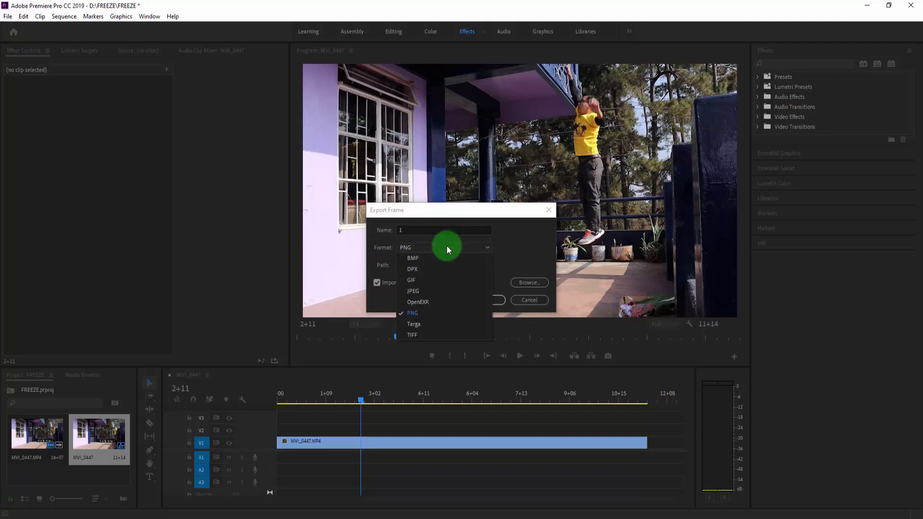
click(418, 312)
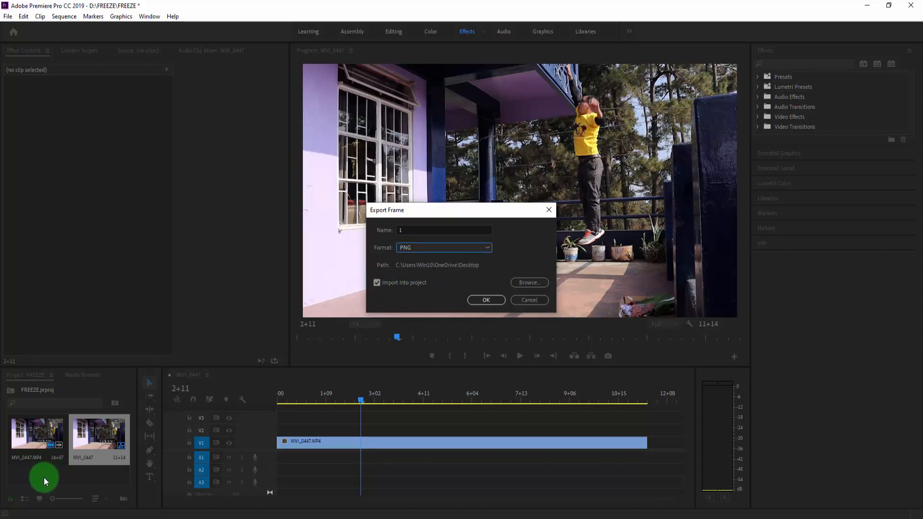
click(376, 282)
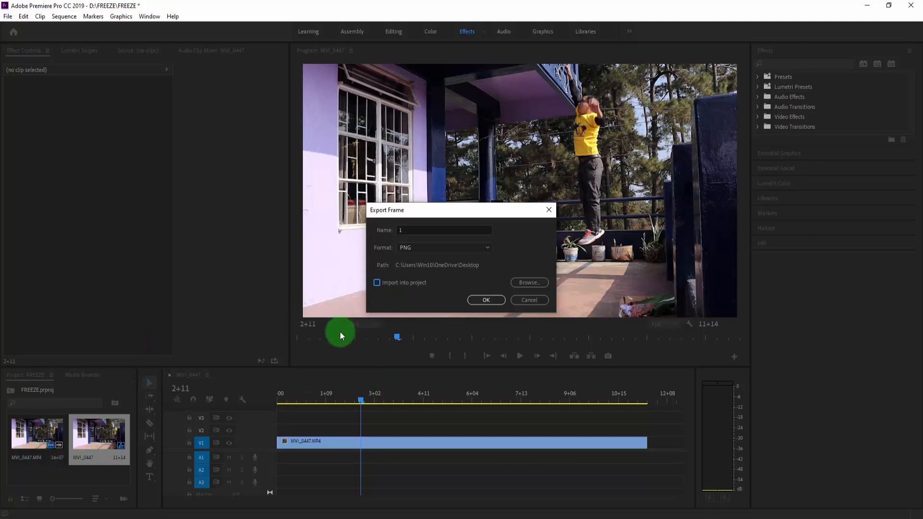
click(378, 283)
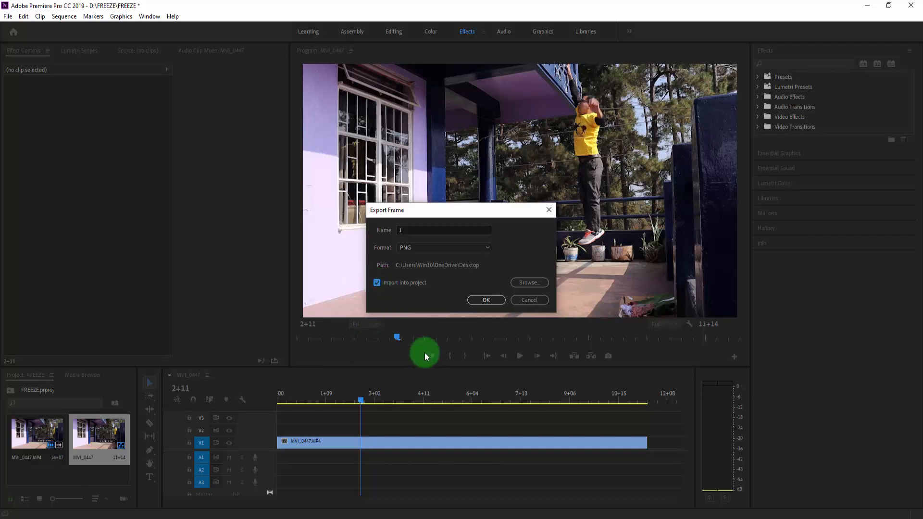
click(483, 300)
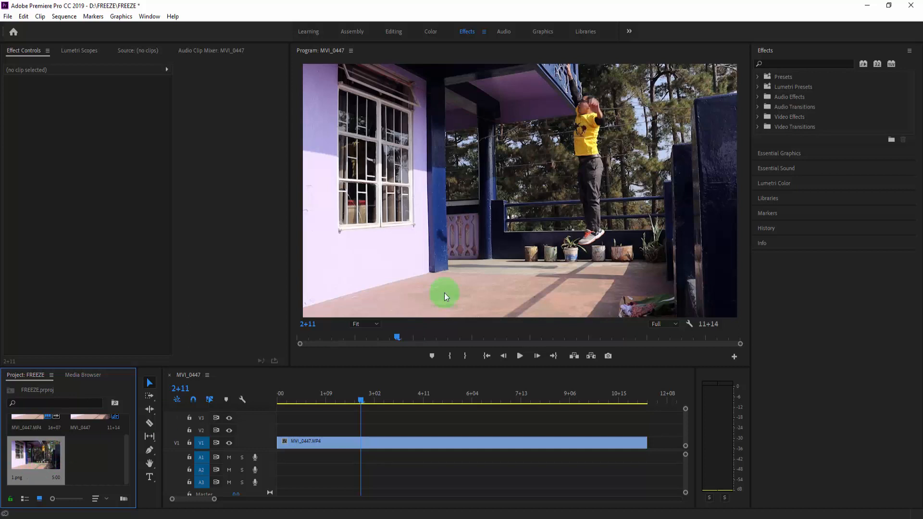
Place the still 1.png on V2 starting at 2+13, removing the leftover sliver of graphic clip in front of it.
drag(36, 455, 363, 431)
mouse_move(362, 400)
mouse_down()
mouse_move(449, 400)
mouse_move(352, 406)
mouse_move(364, 407)
mouse_up()
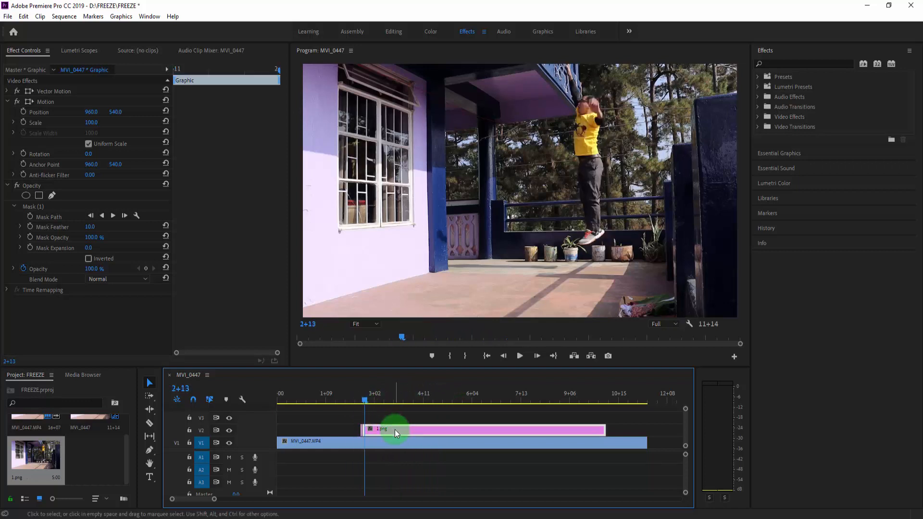
drag(395, 430, 438, 416)
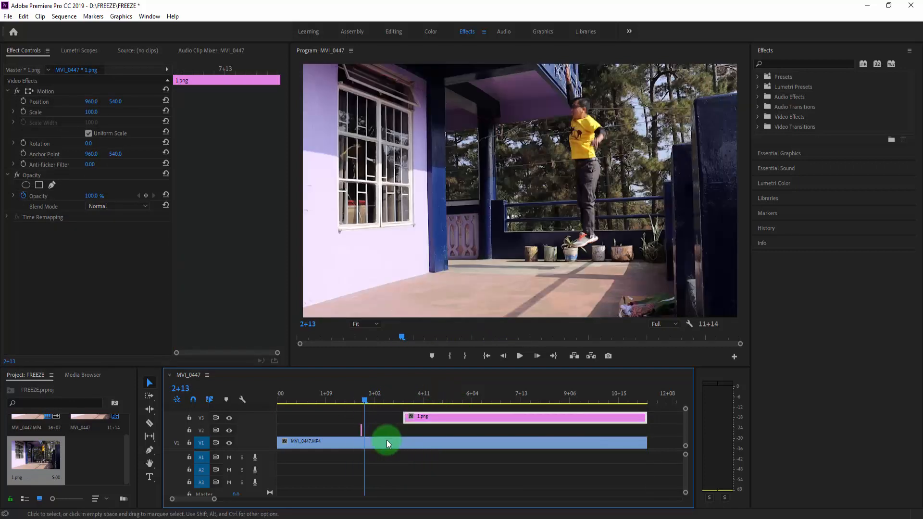
click(361, 430)
click(357, 501)
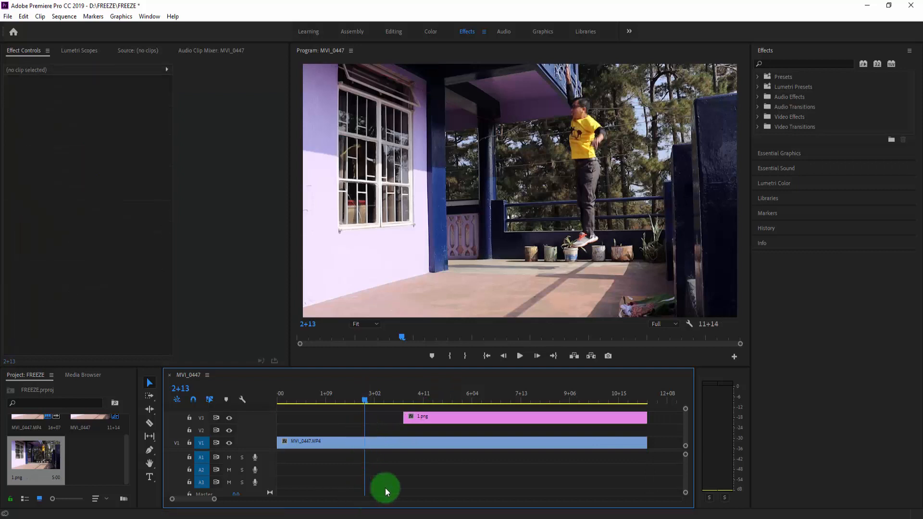
drag(443, 415, 401, 433)
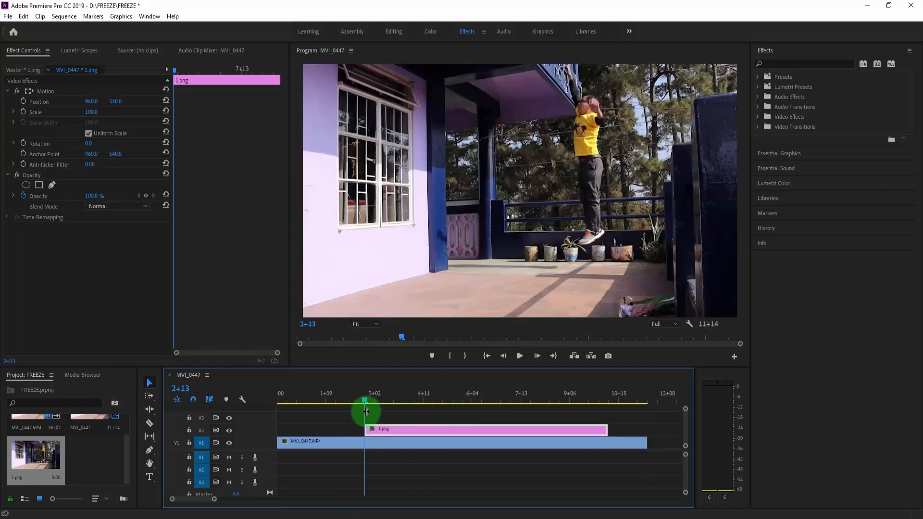
At 3+02, draw a closed freeform opacity mask around the jumping man on the 1.png clip.
mouse_move(365, 403)
mouse_down()
mouse_move(383, 405)
mouse_move(376, 408)
mouse_up()
click(397, 430)
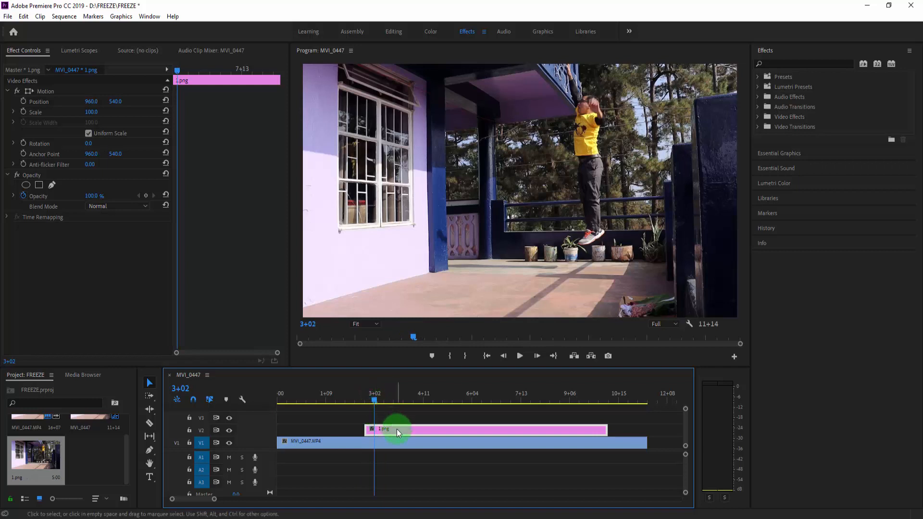
click(39, 185)
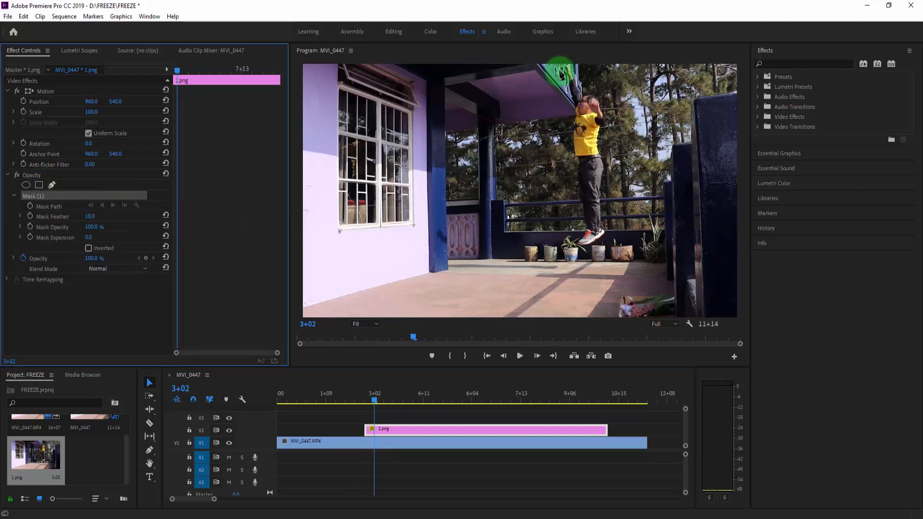
click(559, 71)
drag(569, 147, 570, 153)
drag(574, 191, 574, 200)
drag(573, 248, 610, 217)
click(606, 145)
click(608, 116)
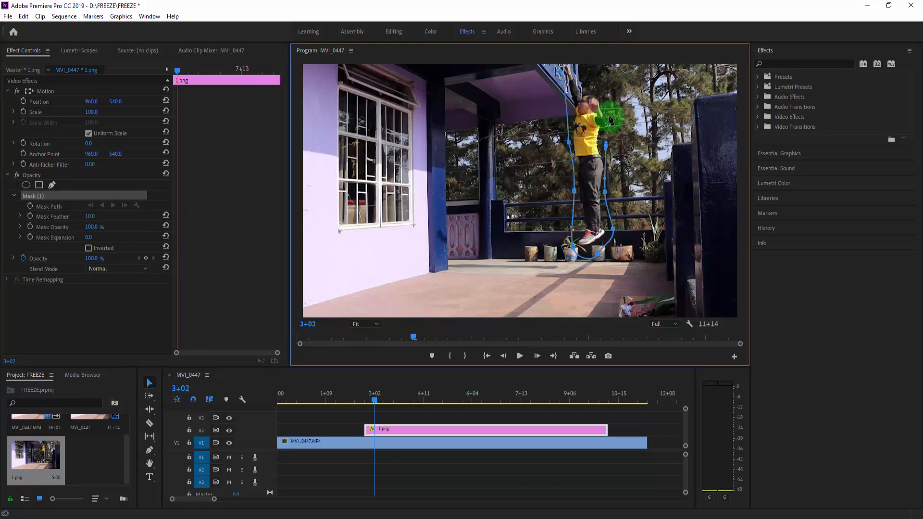
click(594, 90)
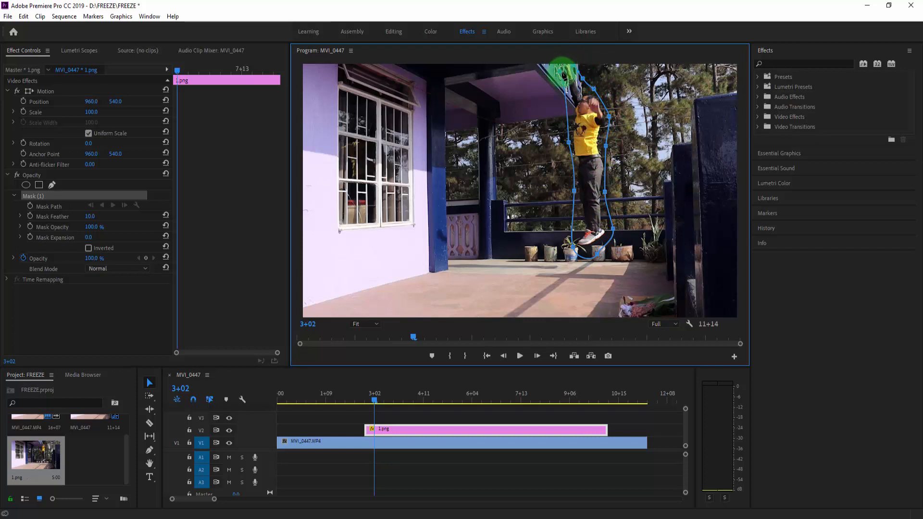
click(561, 74)
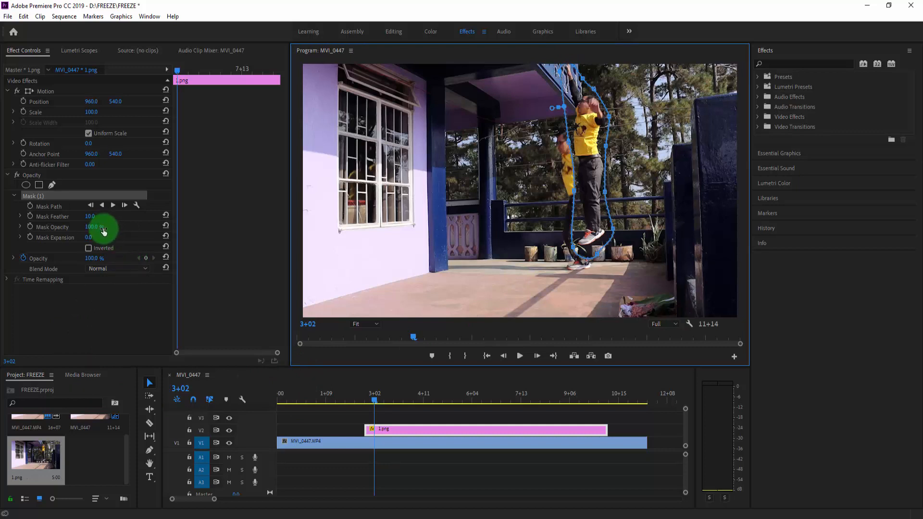
Toggle the mask's inversion on and off, and at 6+00 pull its points closer to the jumping man's legs and shoes.
click(87, 249)
click(88, 249)
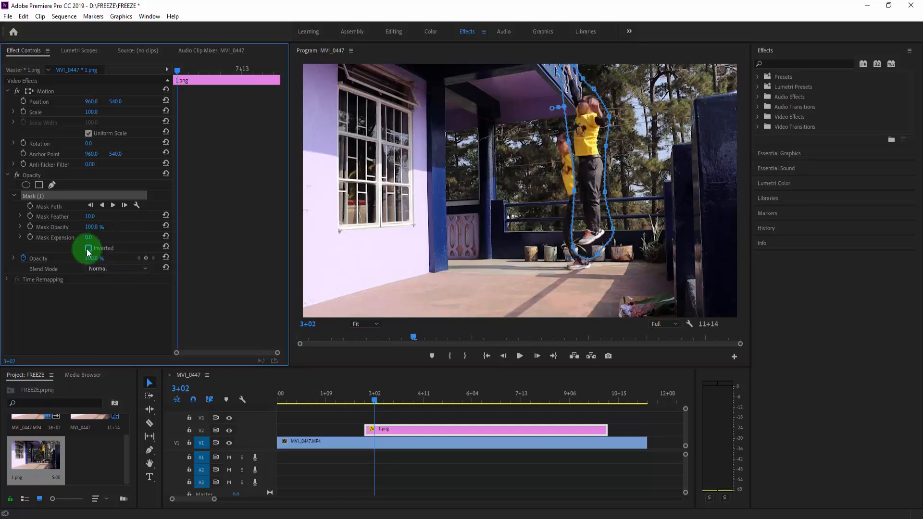
drag(369, 401, 465, 396)
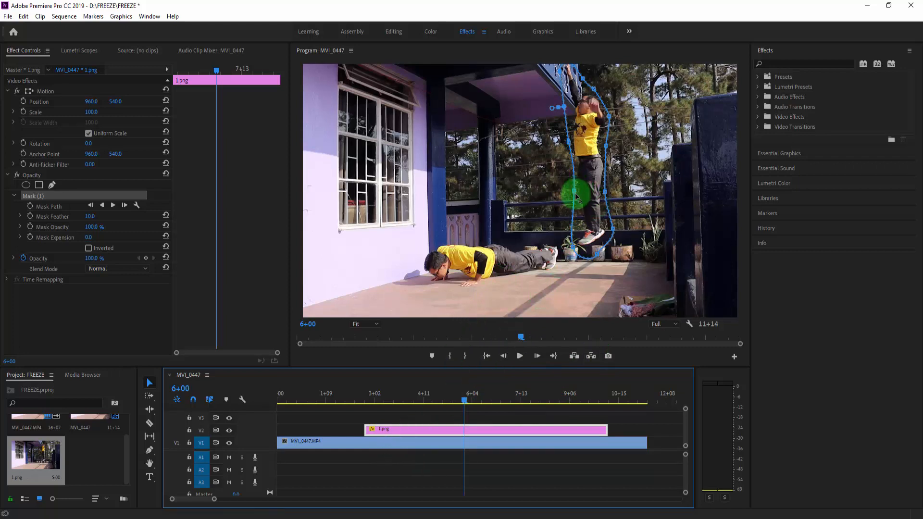
drag(577, 195, 580, 195)
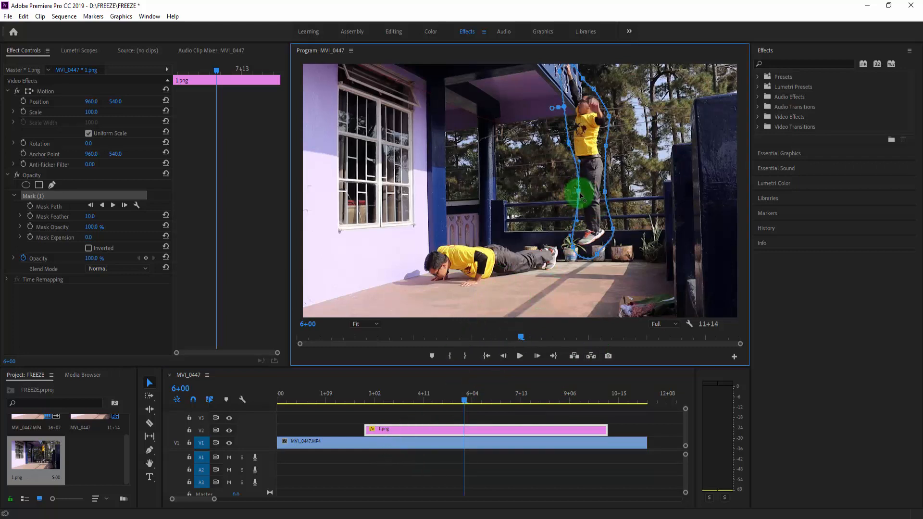
drag(572, 248, 606, 231)
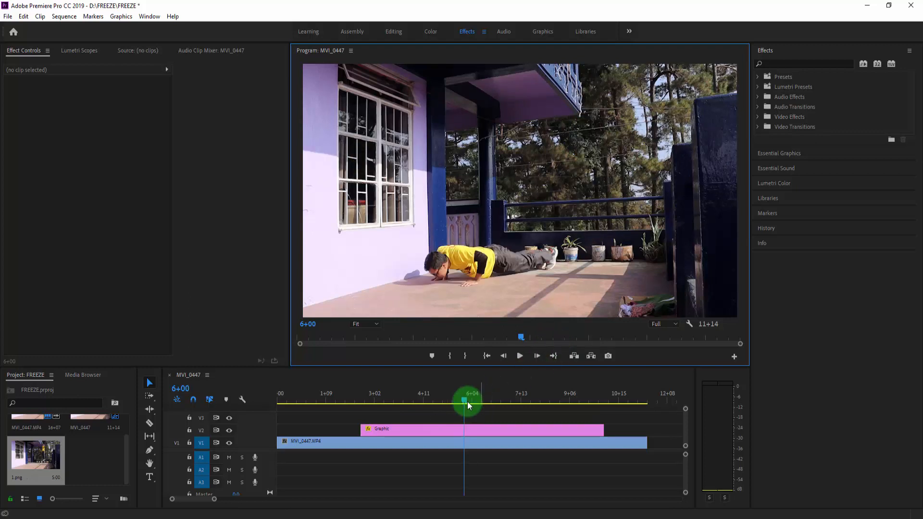
Delete the masked graphic clip from track V2.
drag(464, 403, 381, 409)
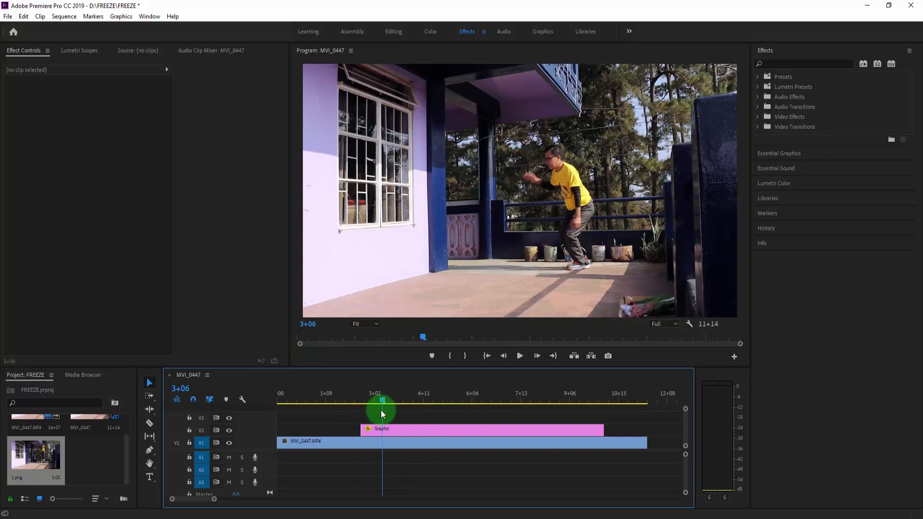
click(401, 429)
key(Delete)
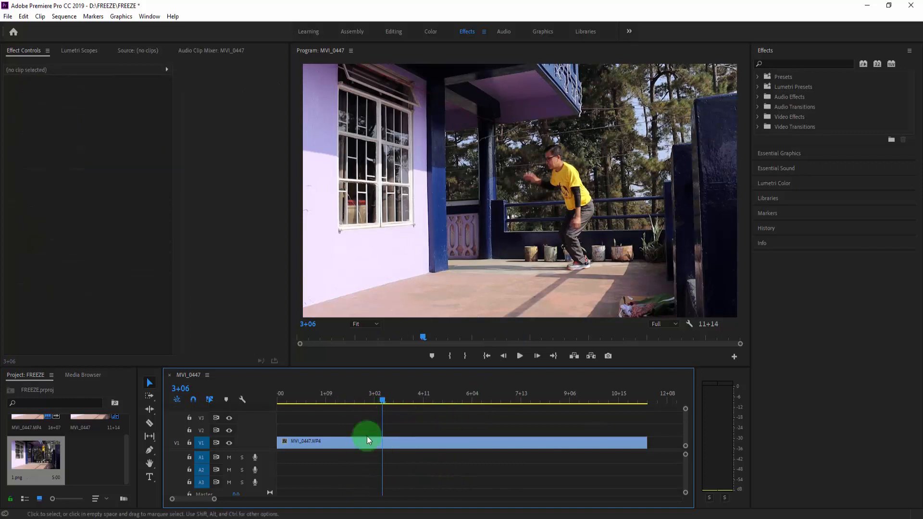
Return the playhead to the mid-air frame at 2+11 and delete the 1.png still from the project.
drag(383, 399, 362, 402)
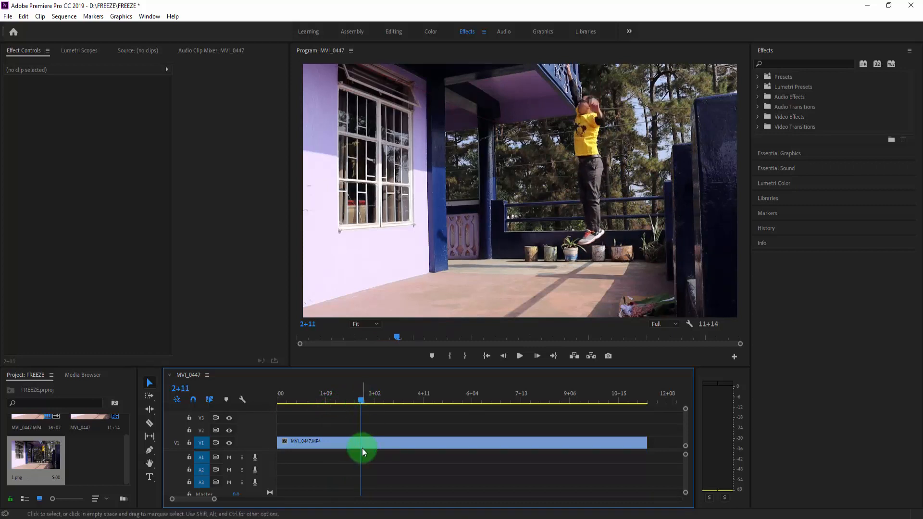
drag(363, 452, 88, 453)
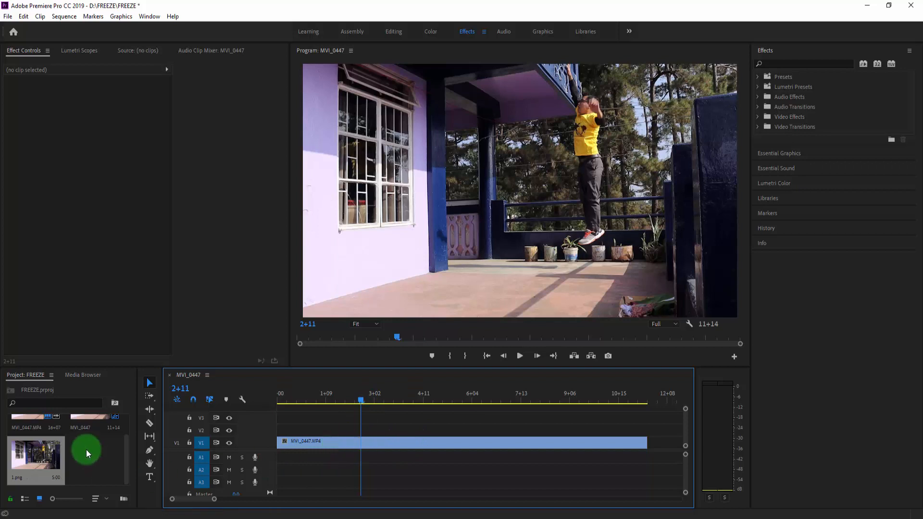
click(41, 463)
key(Delete)
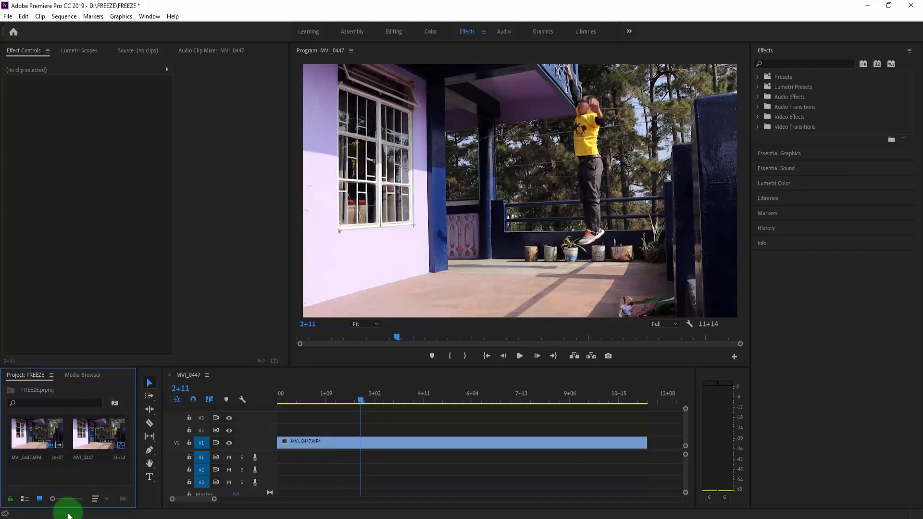
Export the current frame as a PNG still named 1, overwriting the existing file, and open the imported still in Adobe Photoshop.
click(609, 357)
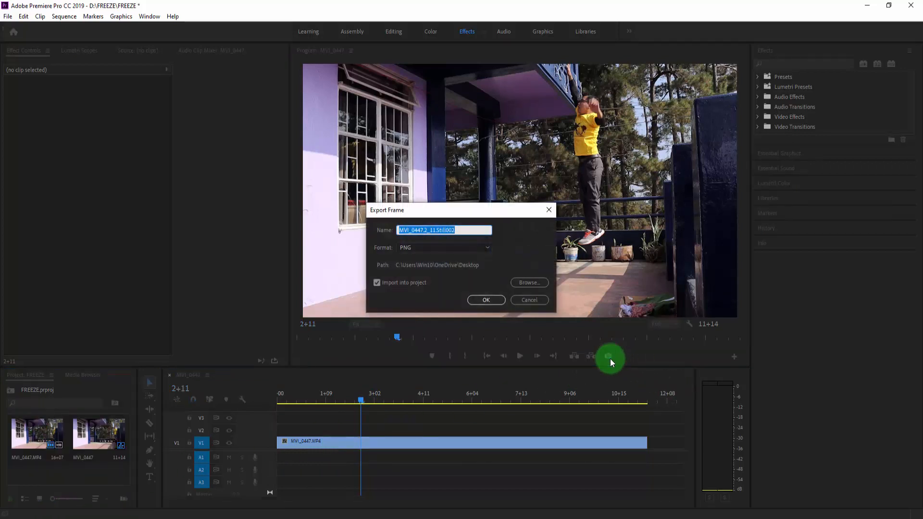
text(1)
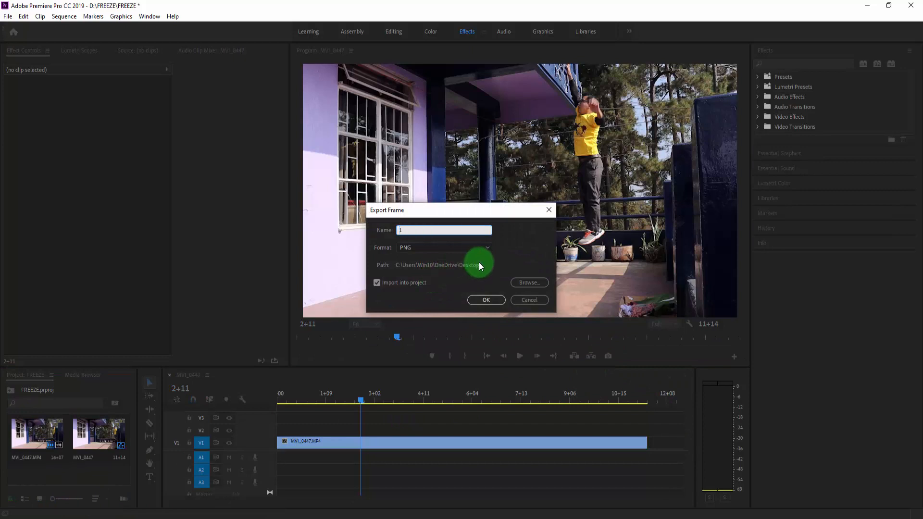
click(473, 300)
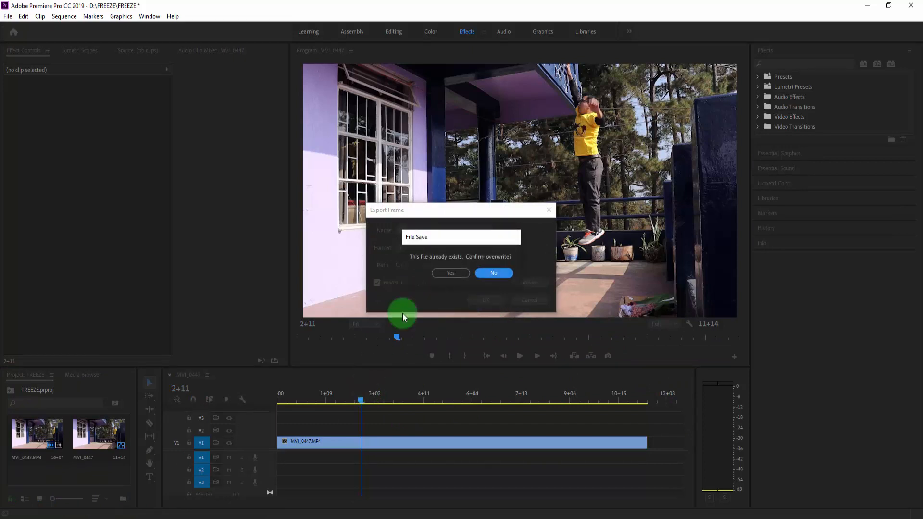
click(450, 273)
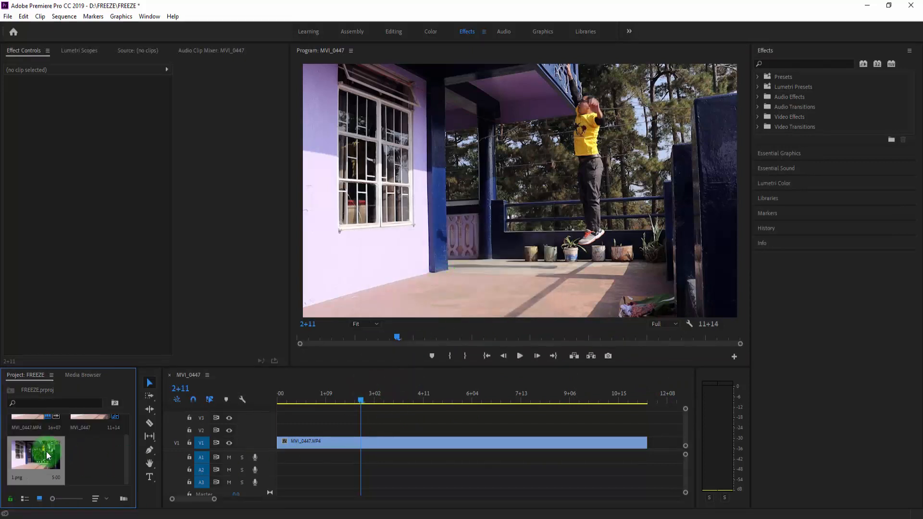
right_click(42, 456)
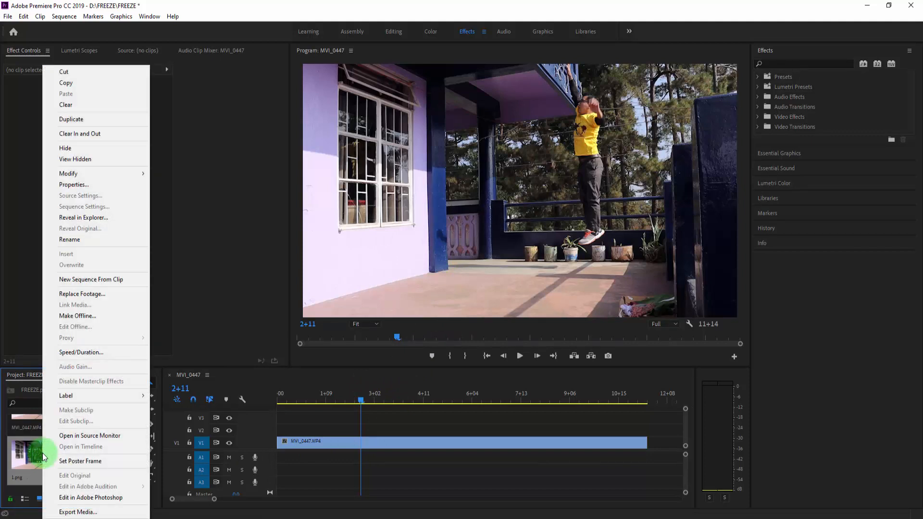
click(104, 500)
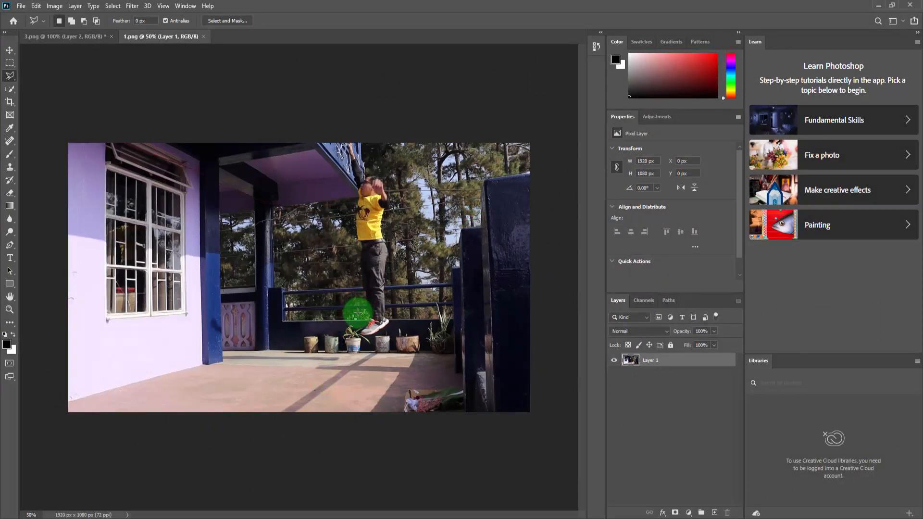
Try selecting the jumping man with the Quick Selection tool, and clear that selection.
click(10, 89)
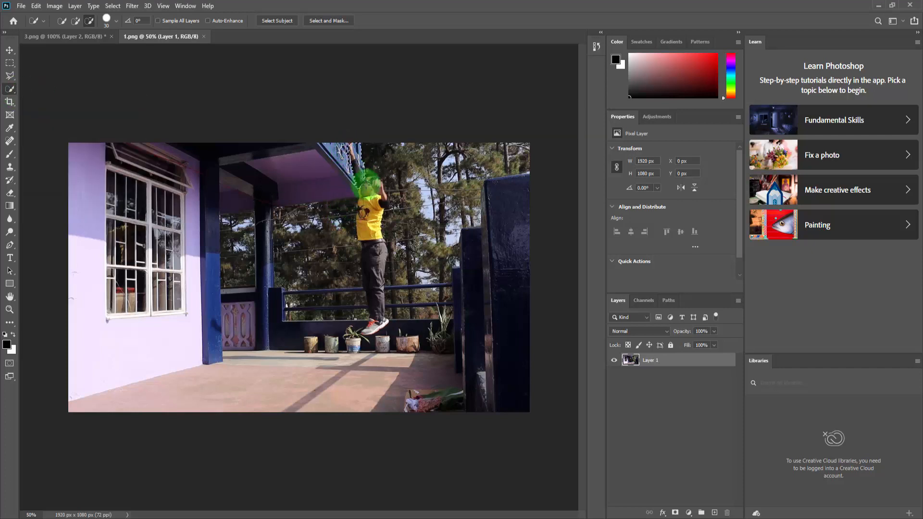
mouse_move(366, 185)
mouse_down()
mouse_move(371, 329)
mouse_move(385, 326)
mouse_move(374, 217)
mouse_move(383, 201)
mouse_move(379, 181)
mouse_move(348, 145)
mouse_move(373, 219)
mouse_move(371, 249)
mouse_move(358, 202)
mouse_move(373, 280)
mouse_move(362, 368)
mouse_up()
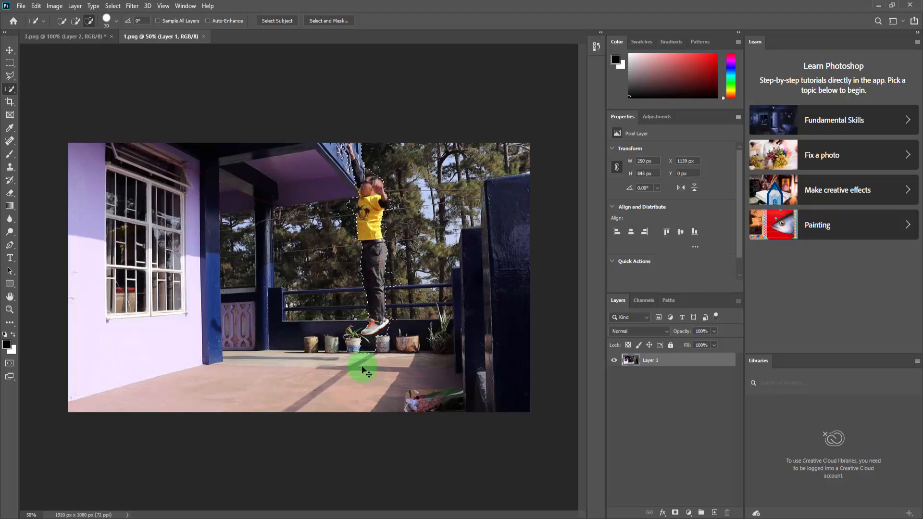
key(ctrl+d)
Start a Polygonal Lasso outline around the jumping man, tracing his trouser legs and shoes up to the waist.
click(8, 78)
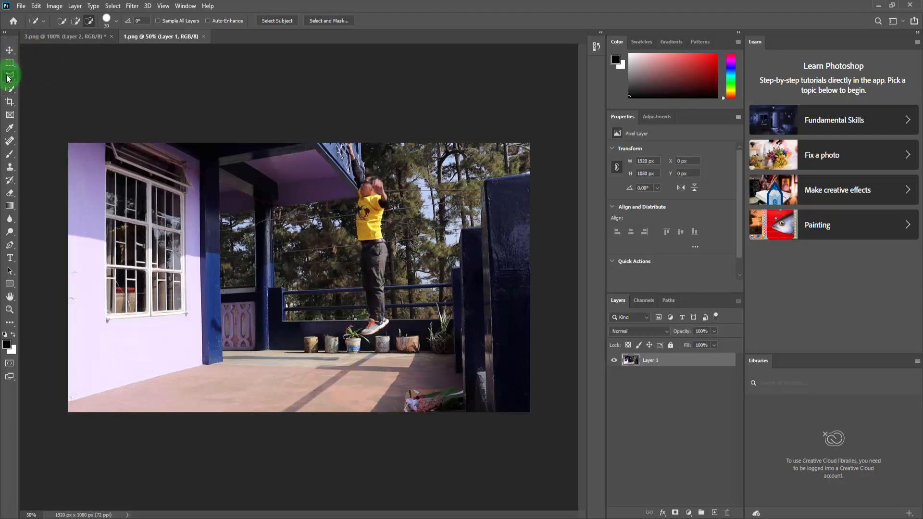
mouse_move(7, 78)
mouse_down()
mouse_move(16, 72)
mouse_move(52, 90)
mouse_up()
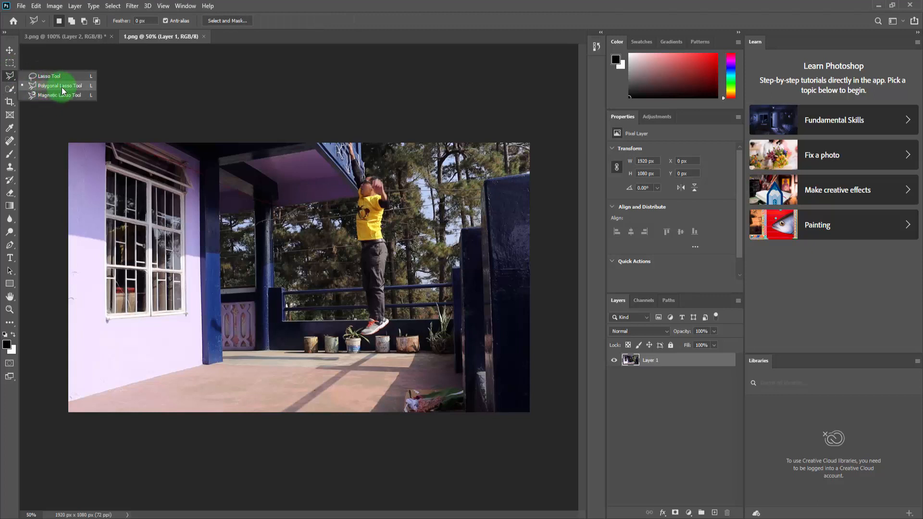
mouse_move(62, 92)
mouse_down()
mouse_move(46, 80)
mouse_move(60, 85)
mouse_up()
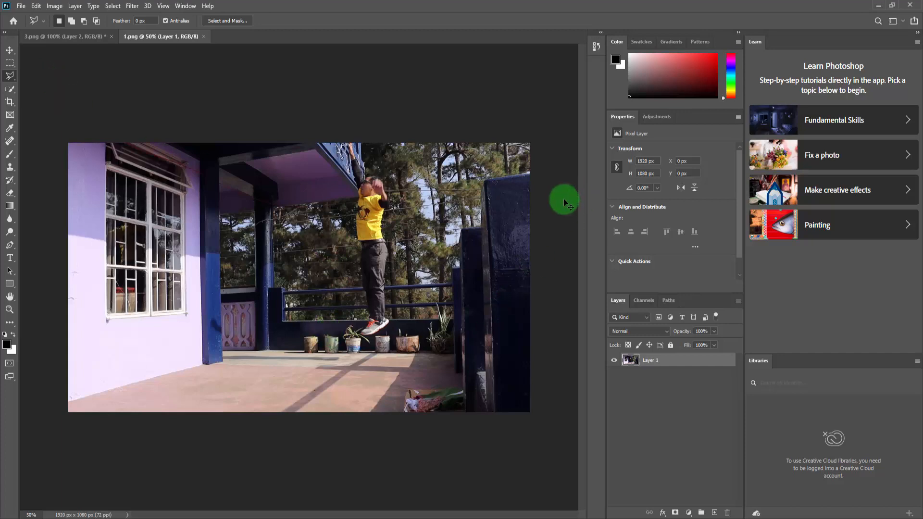
key(ctrl+plus)
key(ctrl+plus)
key(ctrl+plus)
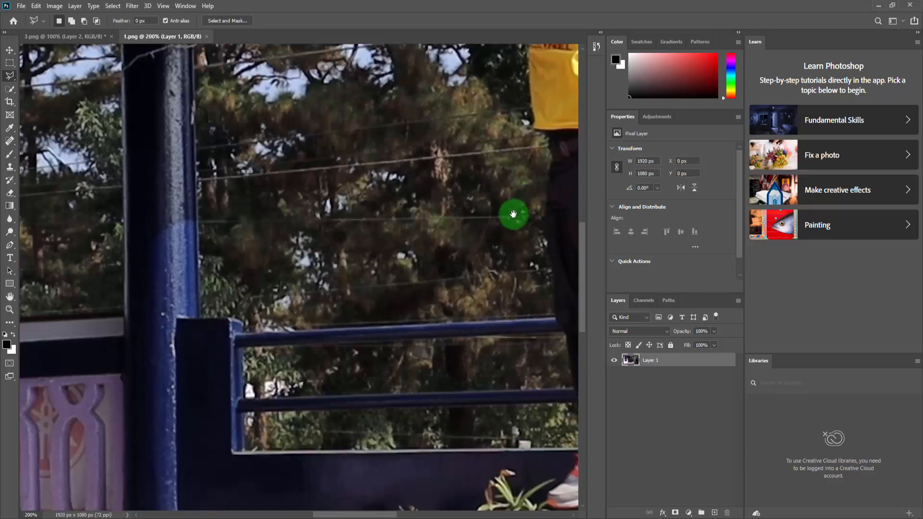
drag(513, 214, 280, 132)
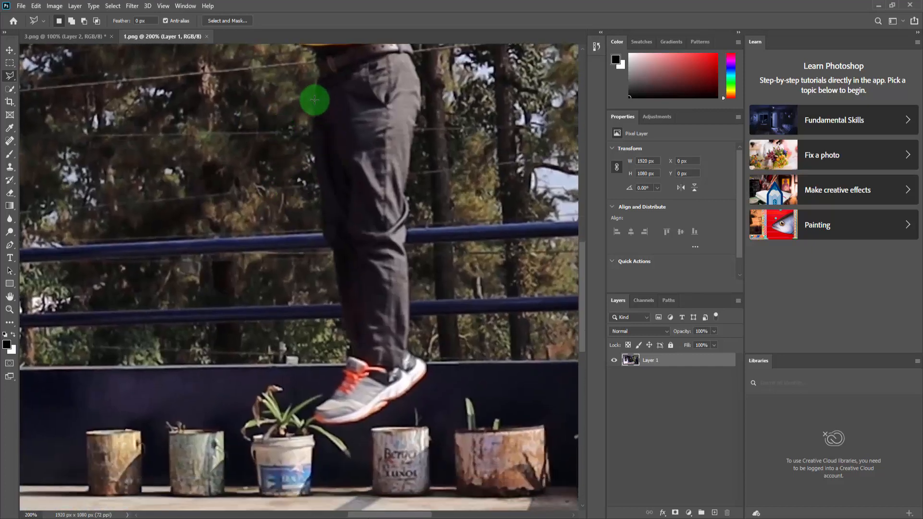
click(314, 114)
click(323, 234)
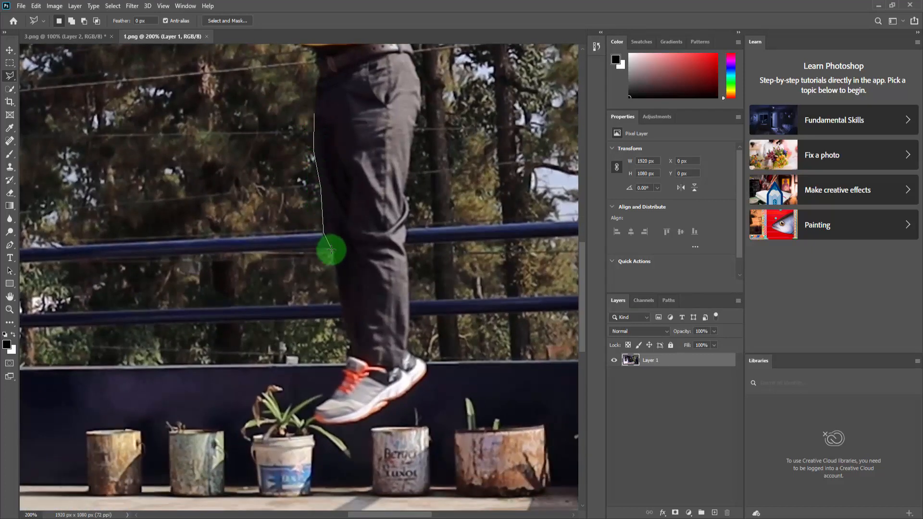
click(331, 249)
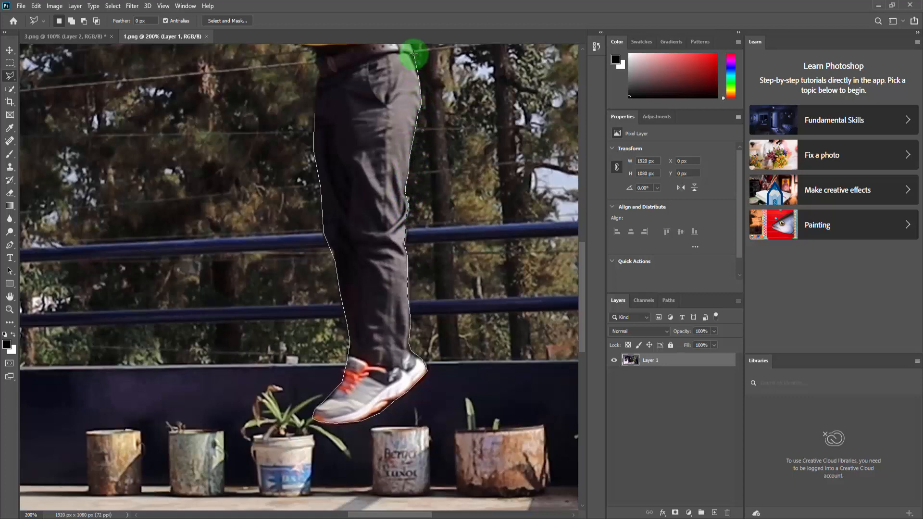
Continue the polygonal outline around the man's yellow shirt, arms and head, and close it into a selection.
mouse_move(398, 147)
mouse_down()
mouse_move(383, 361)
mouse_move(400, 344)
mouse_move(387, 329)
mouse_move(380, 259)
mouse_up()
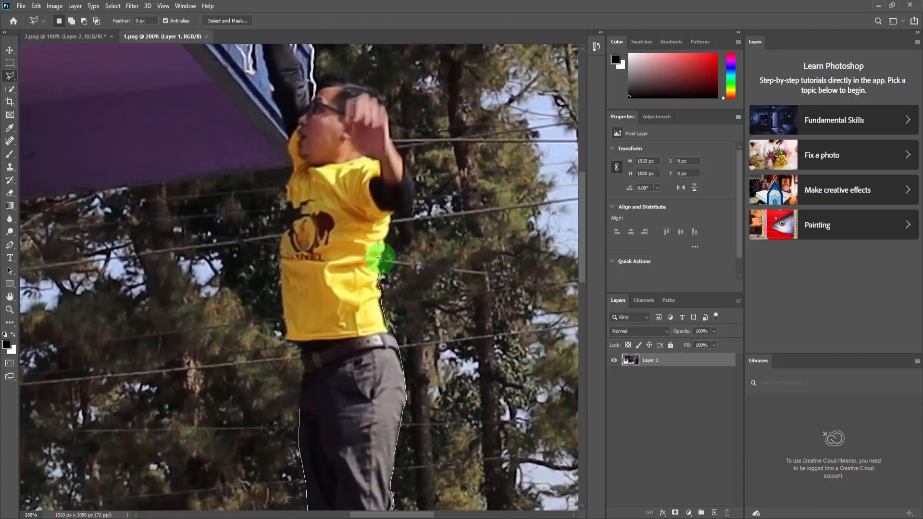
scroll(381, 259, up, 6)
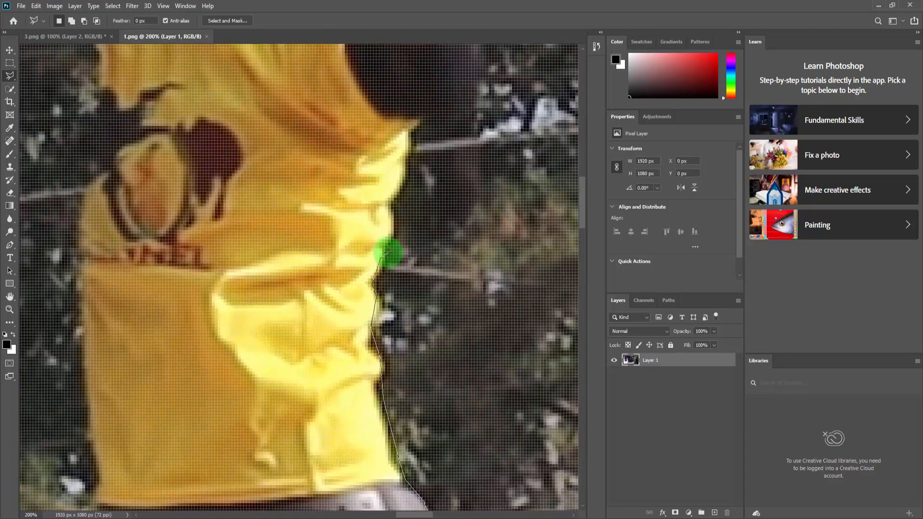
drag(387, 252, 417, 130)
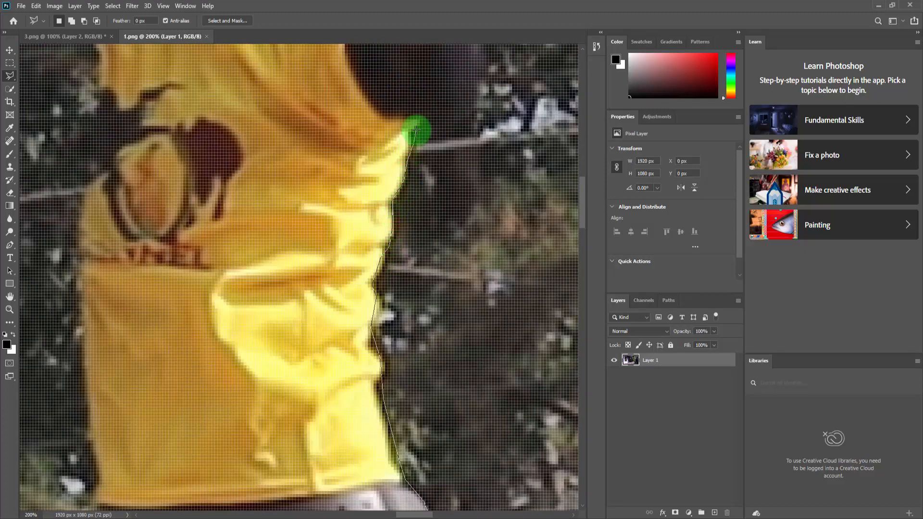
click(421, 123)
click(423, 111)
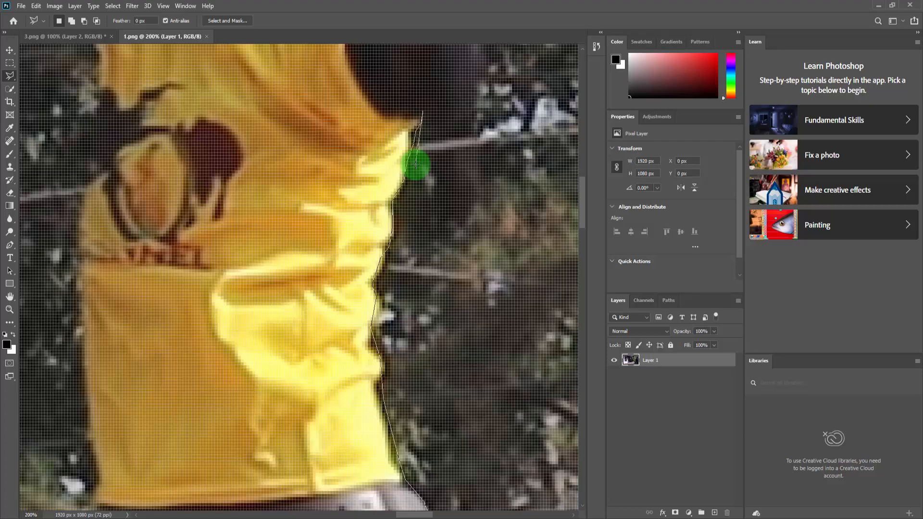
scroll(416, 164, down, 5)
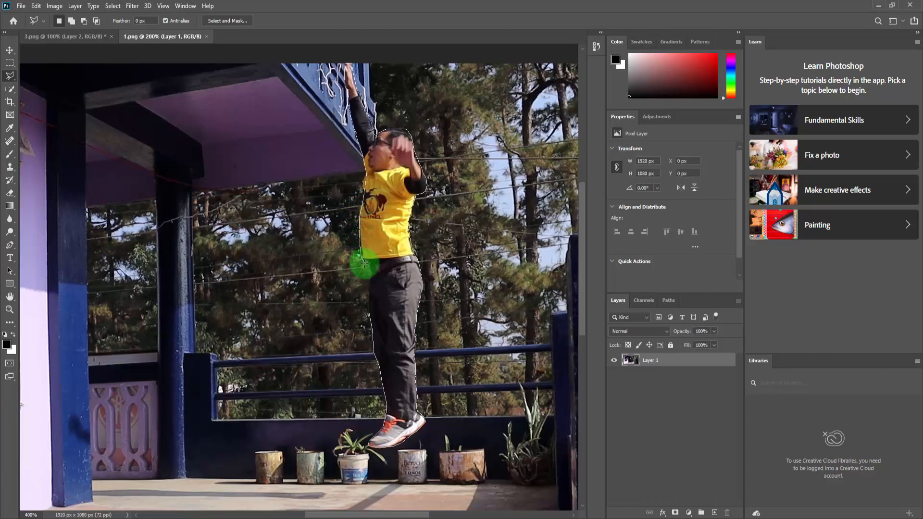
double_click(369, 294)
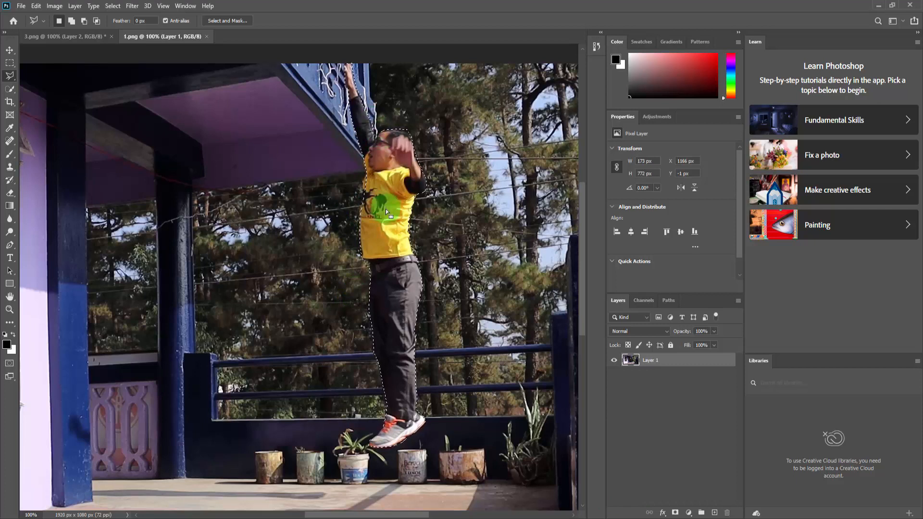
Copy the selected man from Layer 1 onto a new layer, clear the selection, and delete Layer 1.
click(715, 514)
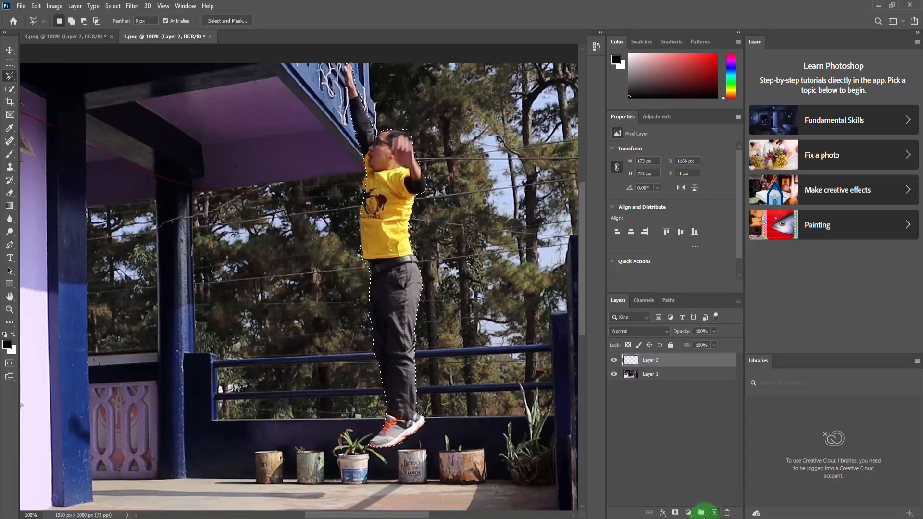
click(653, 374)
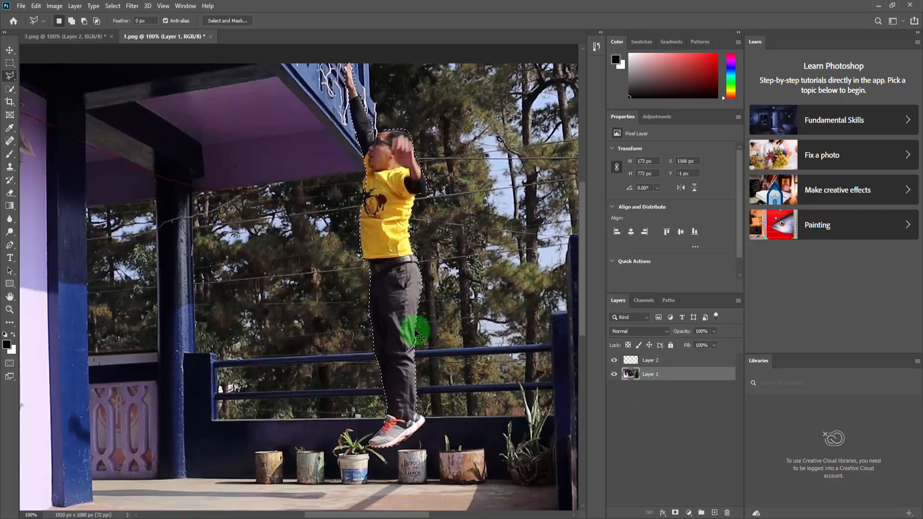
click(663, 362)
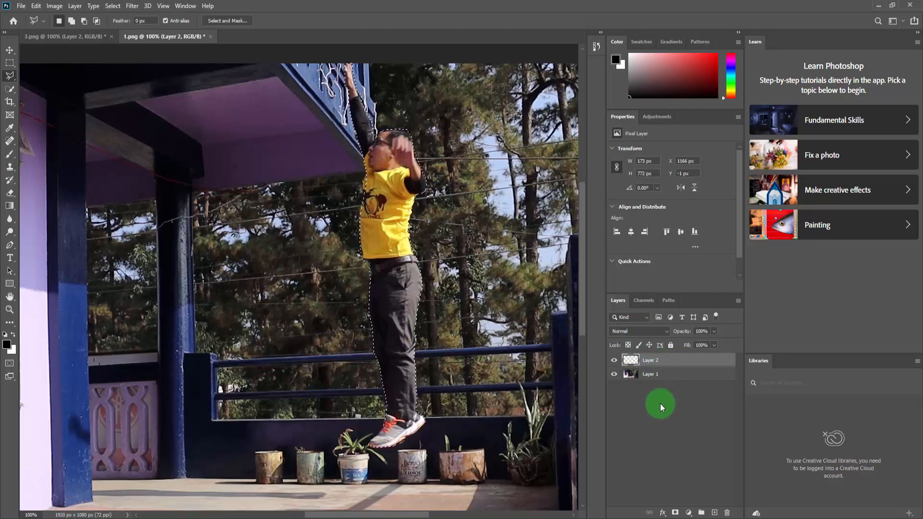
key(ctrl+d)
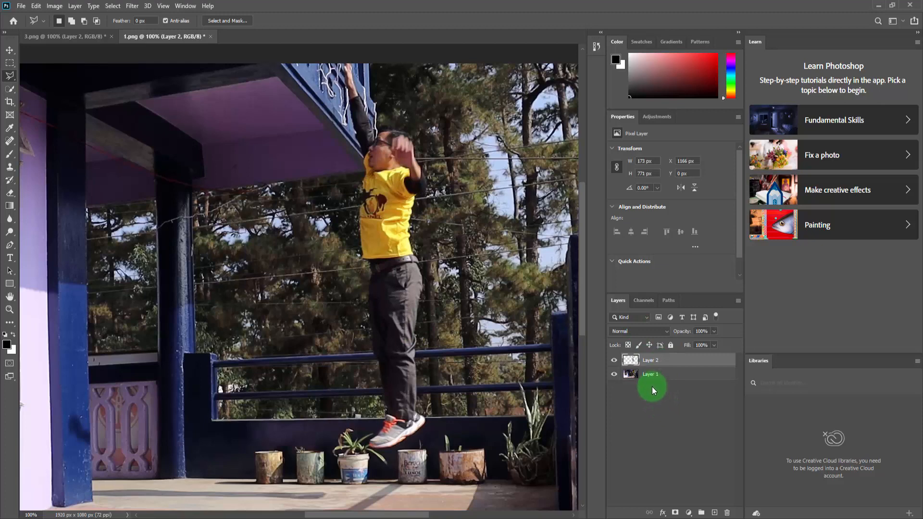
drag(662, 377, 726, 512)
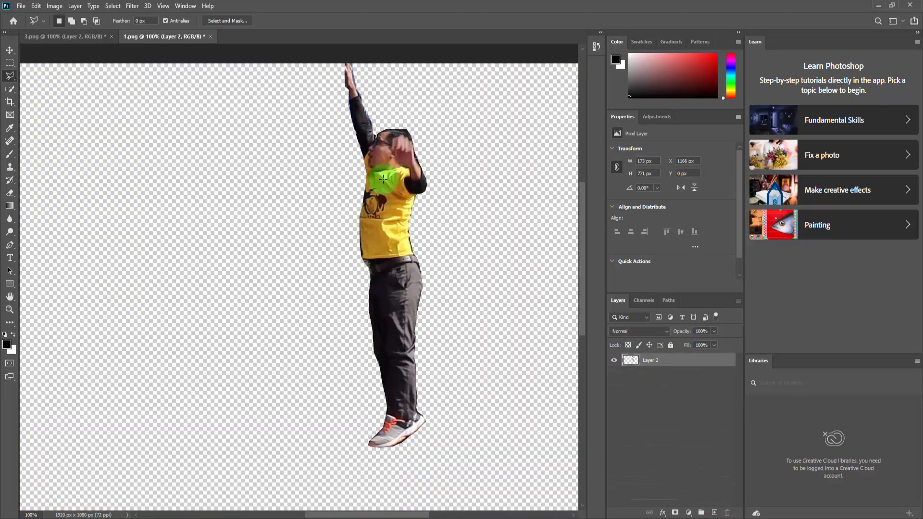
Save the cutout to 1.png and close the 3.png document without saving its changes.
click(21, 7)
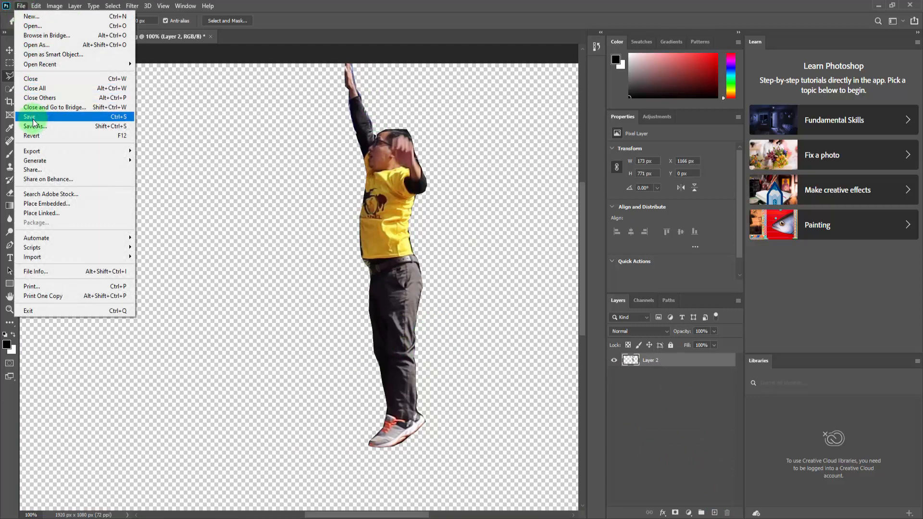
click(31, 118)
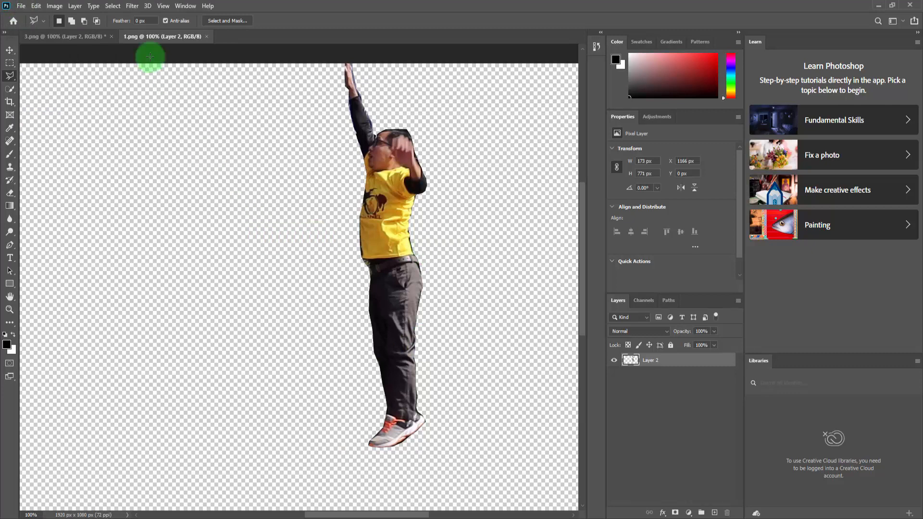
click(111, 37)
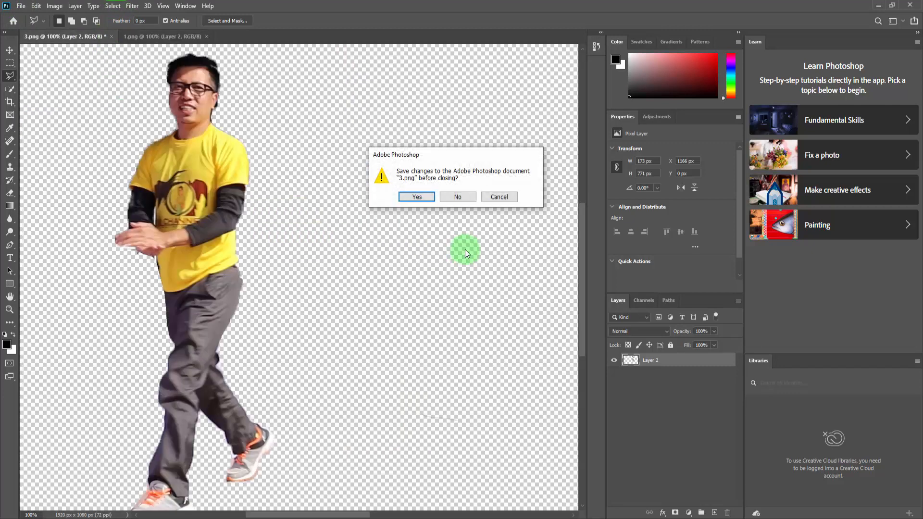
click(449, 198)
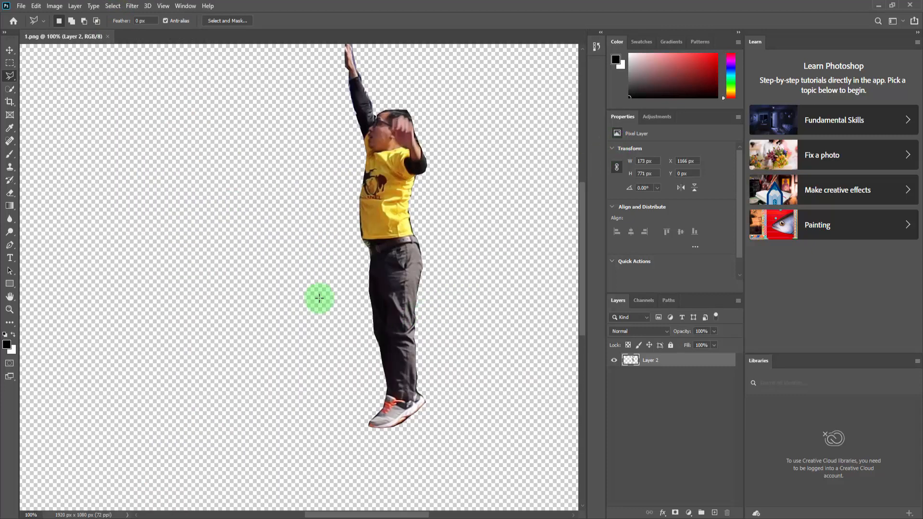
Save the cutout to the Desktop as a Photoshop PSD file named 1 with layers, replacing the existing file.
click(21, 5)
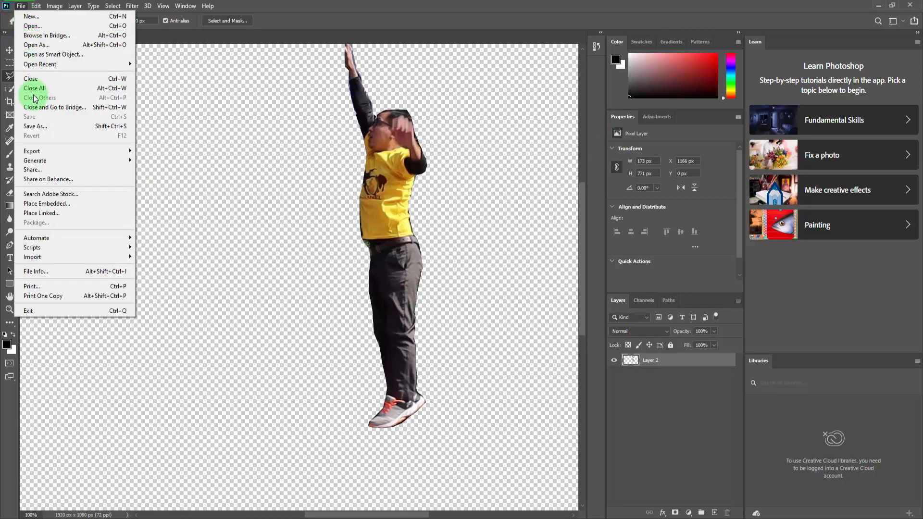
click(35, 126)
click(547, 351)
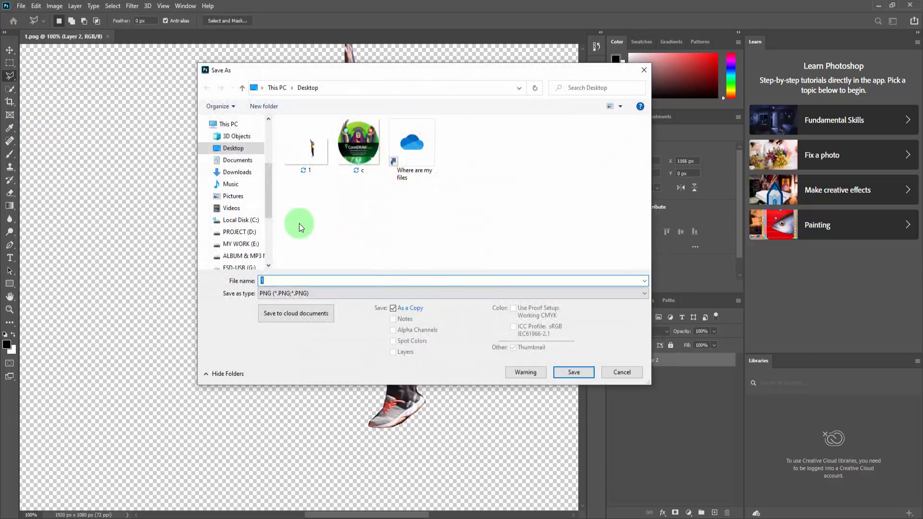
click(305, 293)
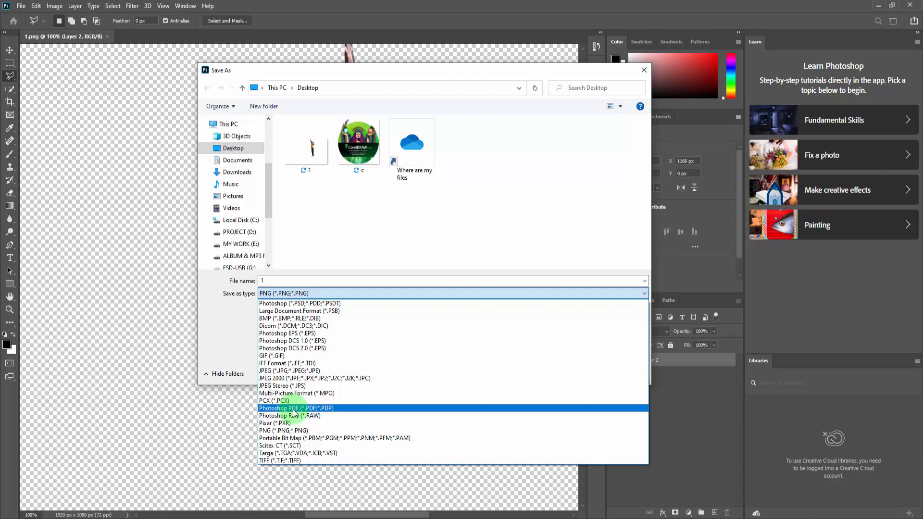
click(293, 304)
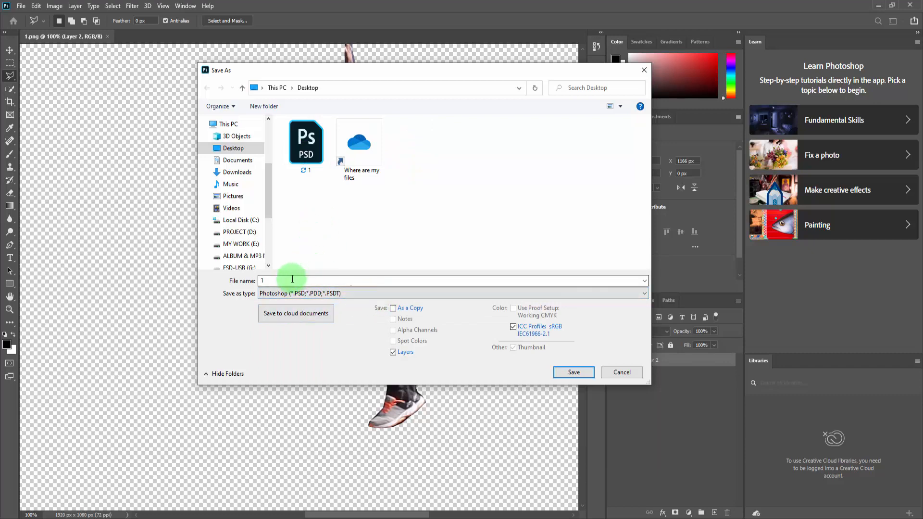
click(579, 378)
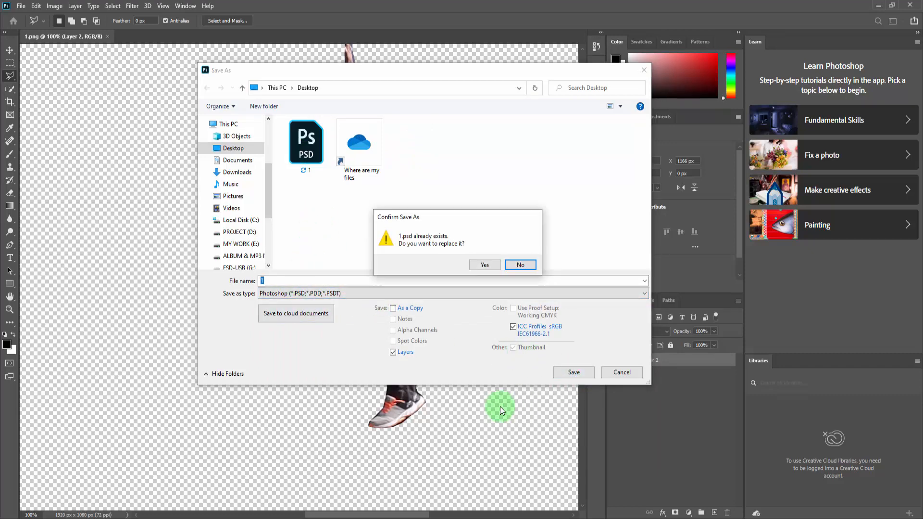
click(478, 263)
click(565, 150)
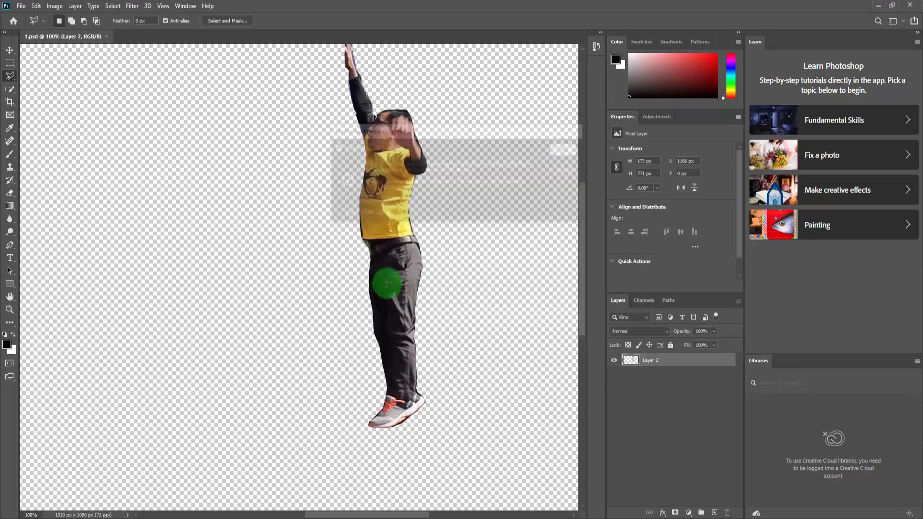
Switch to Premiere Pro and import 1.psd from the Desktop into the FREEZE project with Merge All Layers.
click(878, 8)
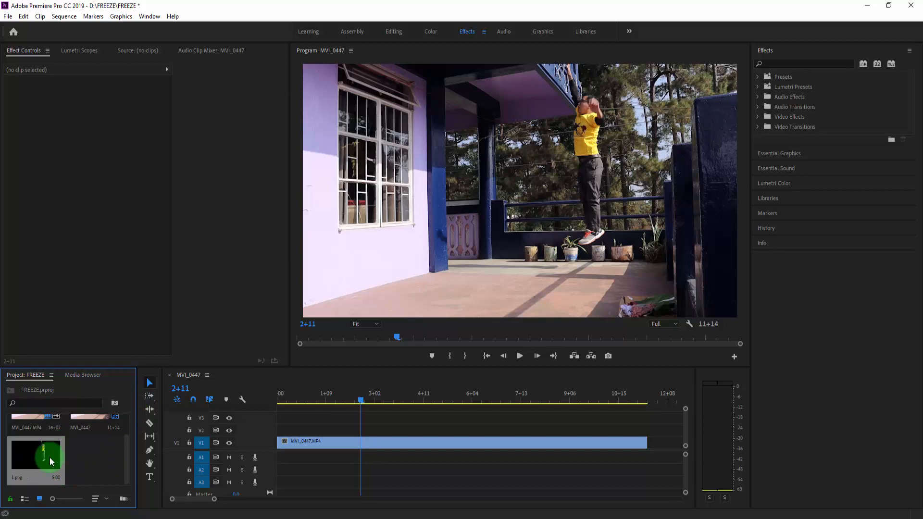
click(106, 517)
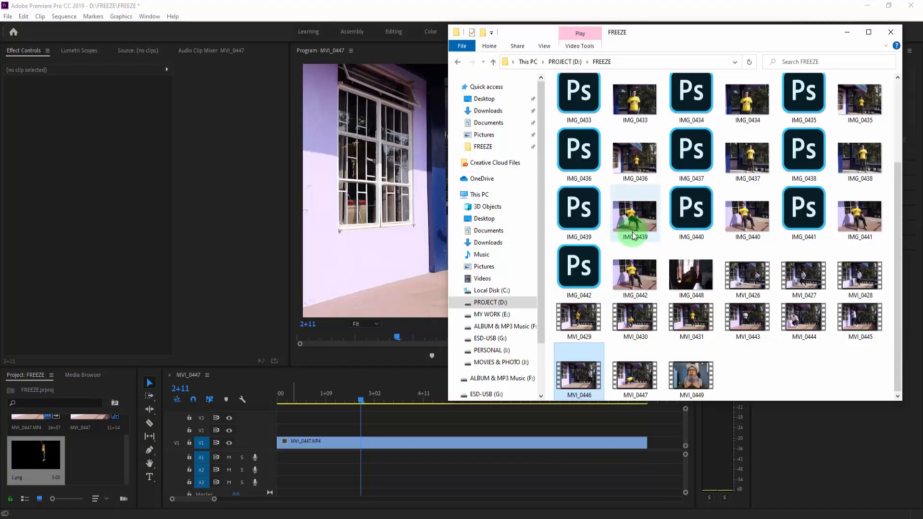
click(488, 217)
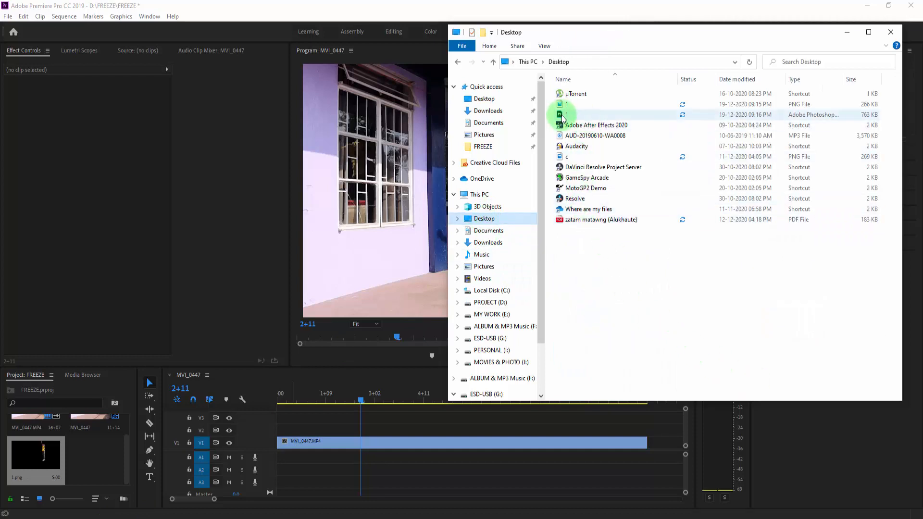
drag(562, 117, 86, 462)
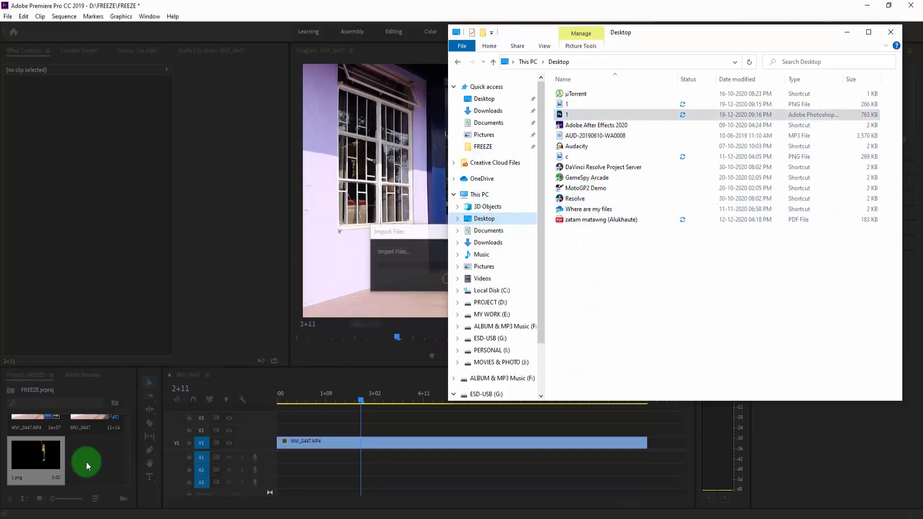
click(418, 192)
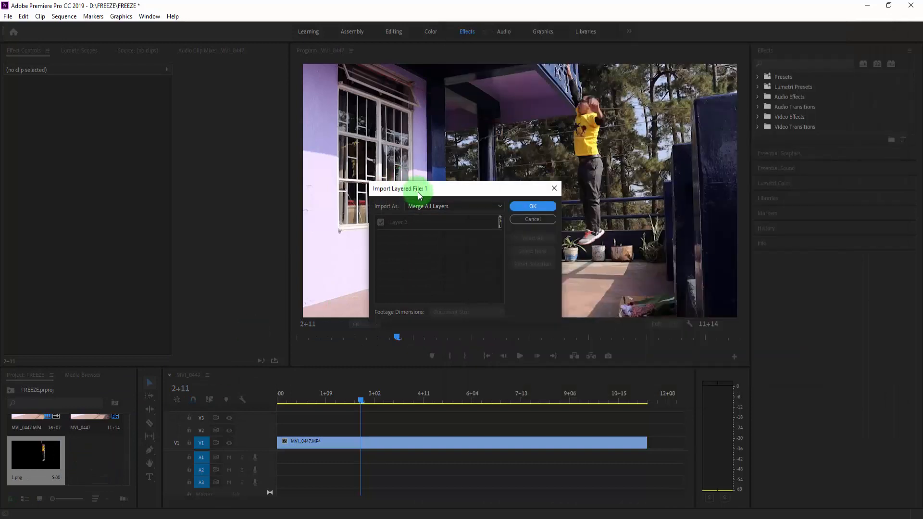
click(523, 205)
Place the 1.psd still on track V2 above MVI_0447.MP4, starting at the playhead at 2+11.
click(102, 452)
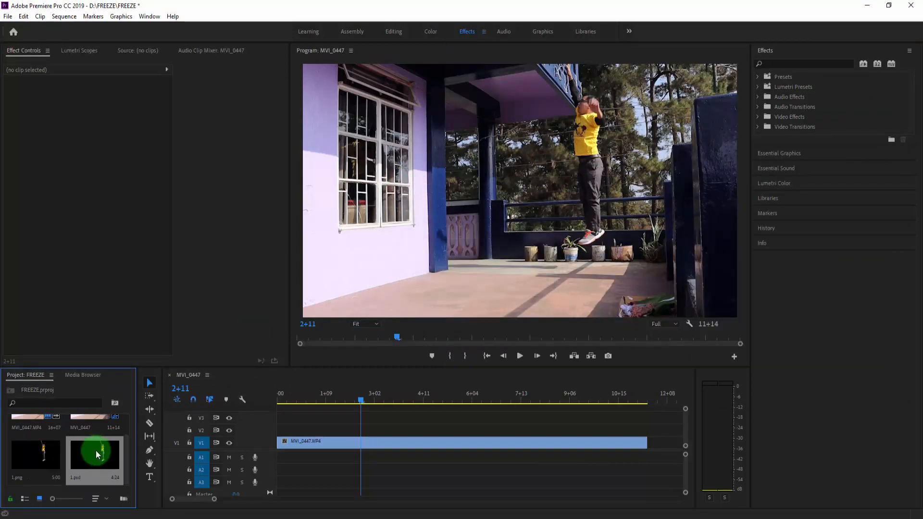
drag(93, 458, 363, 429)
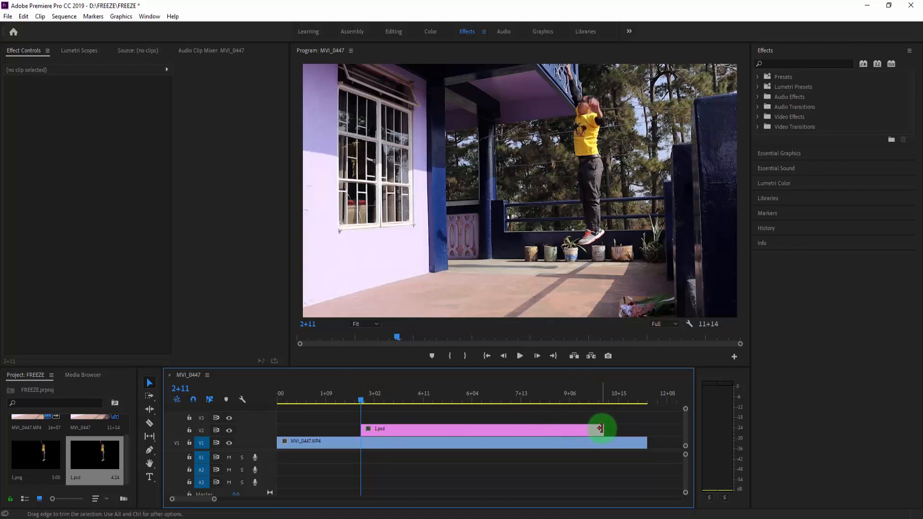
Extend the 1.psd still on track V2 to the end of the MVI_0447.MP4 clip.
drag(602, 428, 646, 431)
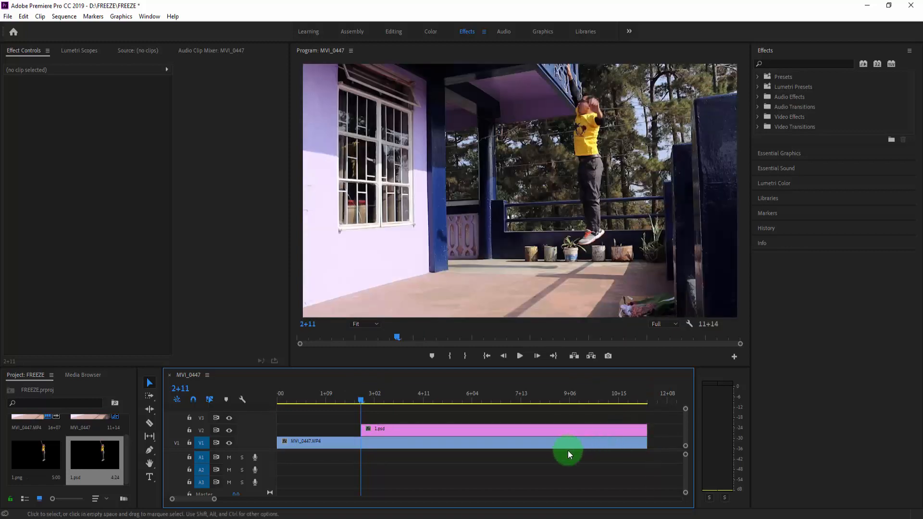
Export the frame at 6+03 to the Desktop as a PNG named 2 and import it into the project.
drag(362, 397, 471, 407)
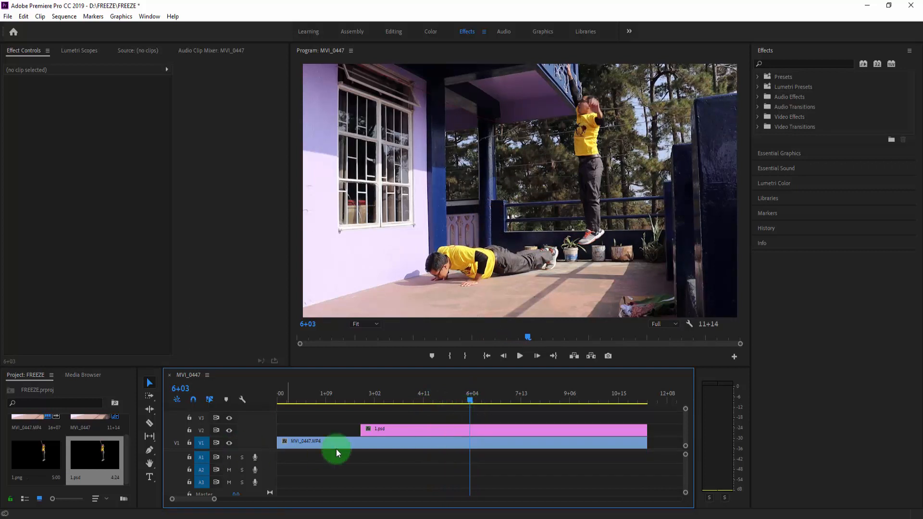
click(608, 356)
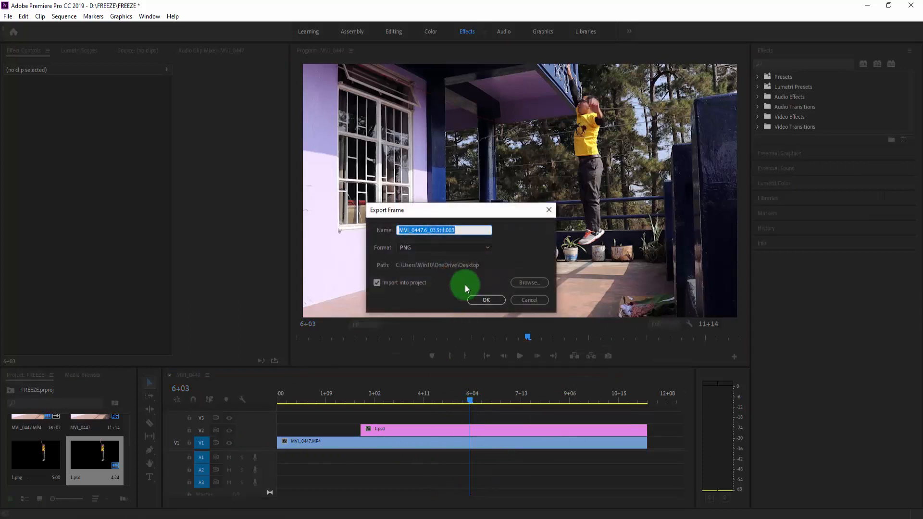
text(2)
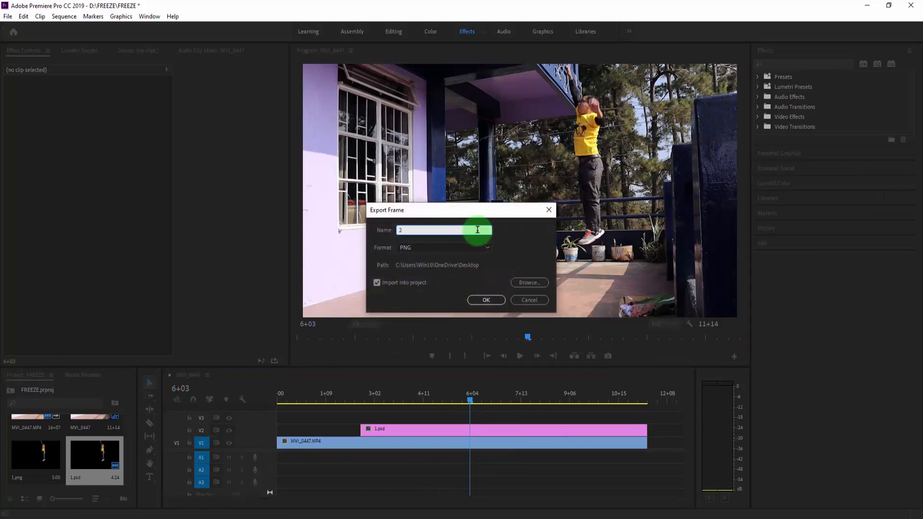
click(486, 300)
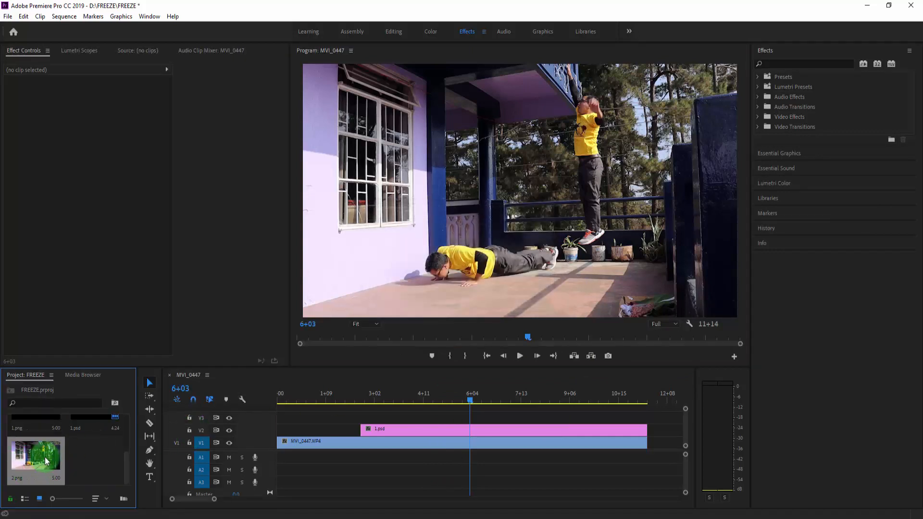
Open the imported 2.png still in Photoshop for editing.
right_click(47, 462)
click(63, 437)
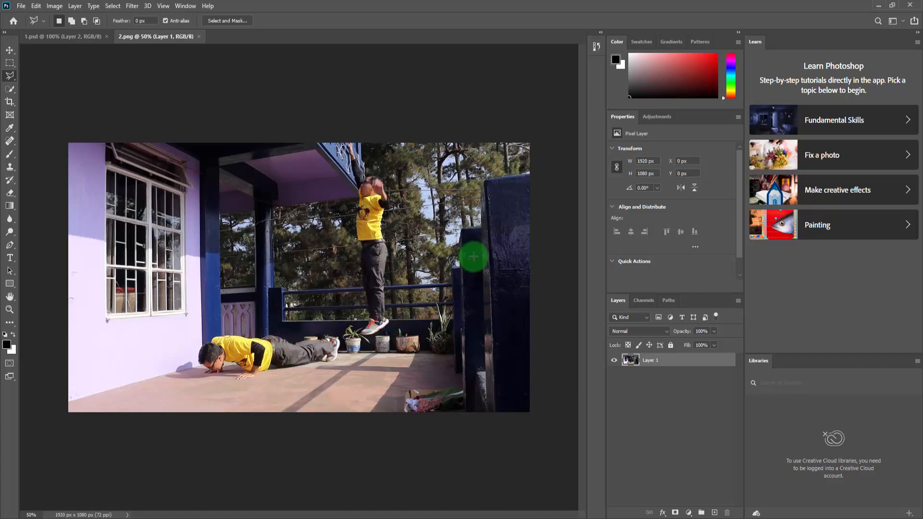
Select the man in the push-up pose with the Quick Selection tool and subtract the surrounding floor from the selection.
key(ctrl+plus)
key(ctrl+plus)
key(ctrl+plus)
key(ctrl+plus)
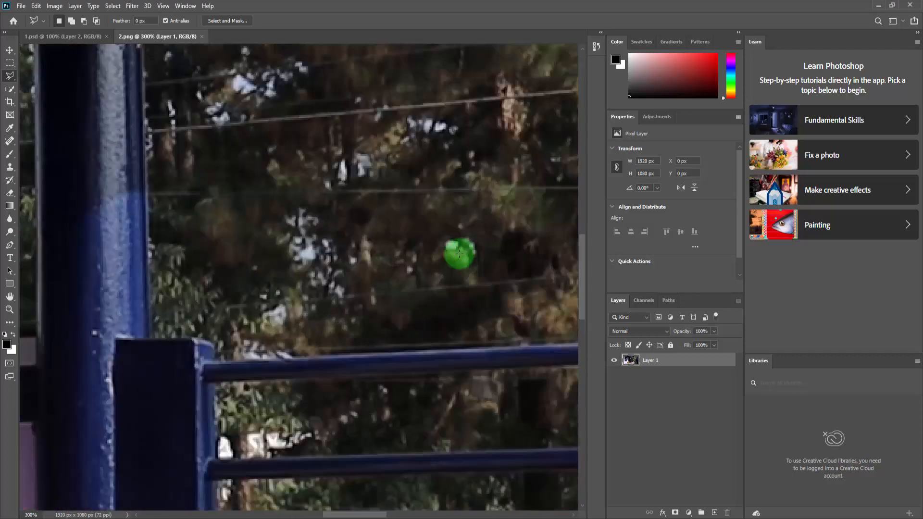
drag(343, 391, 507, 115)
drag(379, 299, 394, 248)
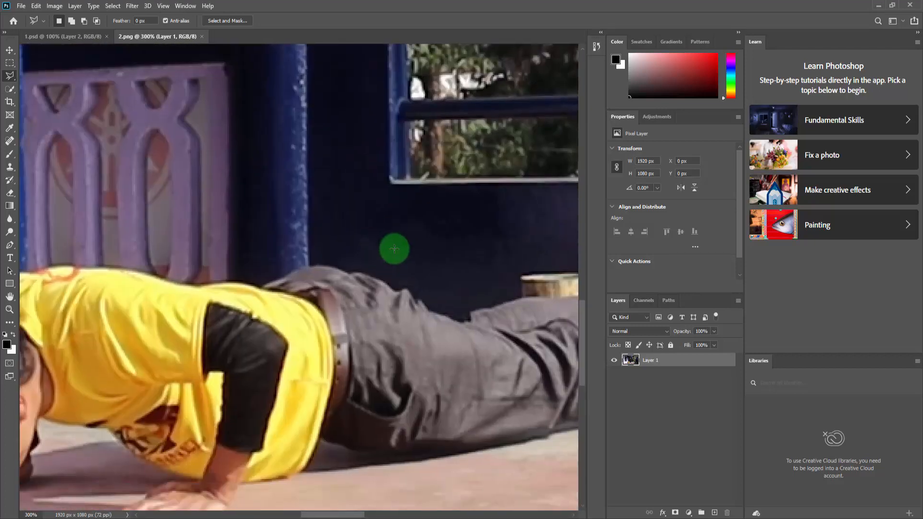
key(ctrl+minus)
key(ctrl+minus)
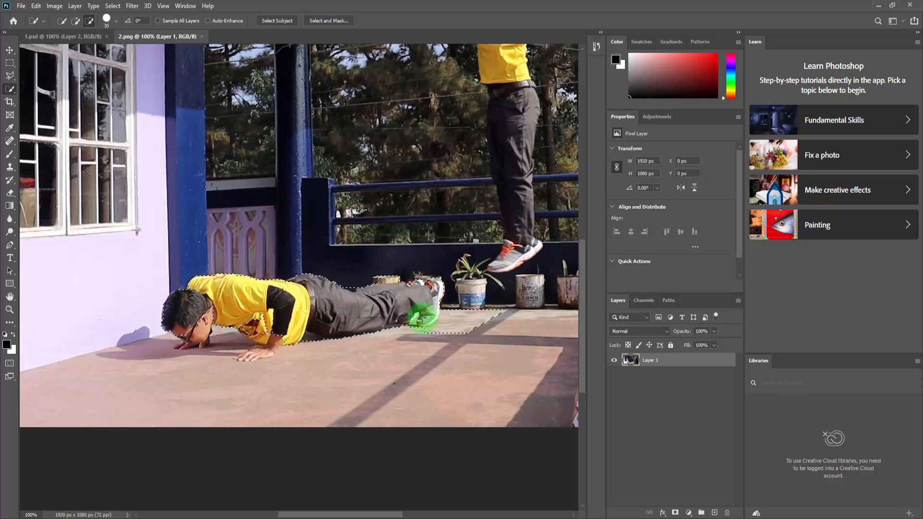
mouse_move(422, 317)
mouse_down()
mouse_move(284, 328)
mouse_move(244, 352)
mouse_move(270, 347)
mouse_move(257, 360)
mouse_move(185, 330)
mouse_up()
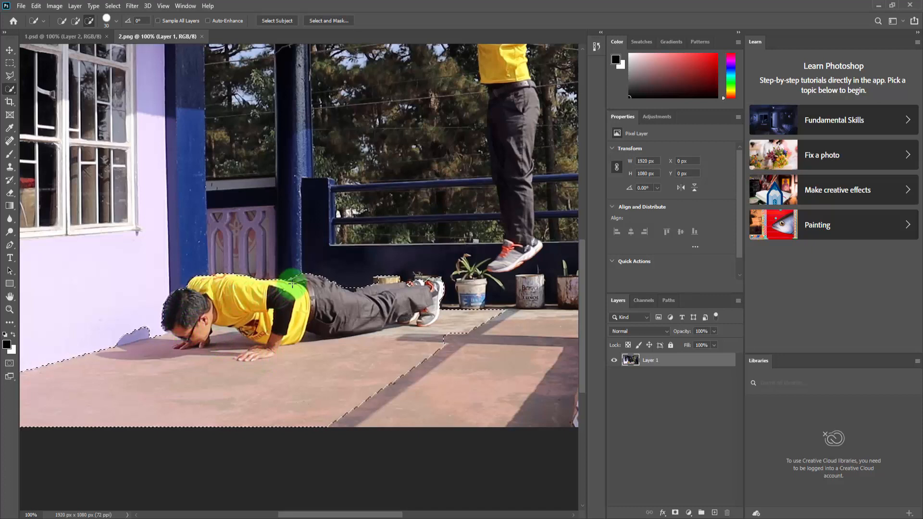
mouse_move(292, 284)
mouse_down()
mouse_move(297, 295)
mouse_move(280, 318)
mouse_up()
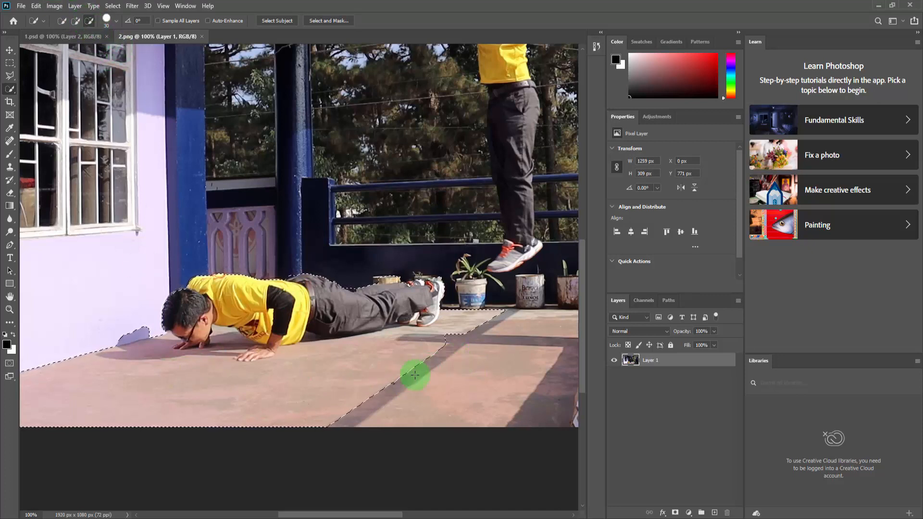
mouse_move(413, 372)
mouse_down()
mouse_move(365, 399)
mouse_move(452, 345)
mouse_move(480, 312)
mouse_move(464, 342)
mouse_move(438, 361)
mouse_move(338, 405)
mouse_move(263, 424)
mouse_move(185, 411)
mouse_move(108, 373)
mouse_move(100, 346)
mouse_move(13, 377)
mouse_move(119, 325)
mouse_move(165, 370)
mouse_move(224, 313)
mouse_move(245, 333)
mouse_move(218, 335)
mouse_move(220, 367)
mouse_move(266, 356)
mouse_up()
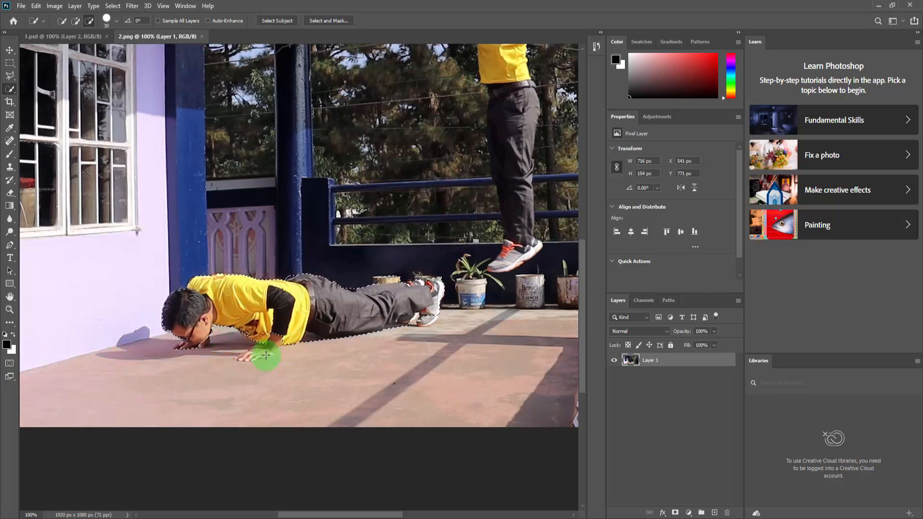
Add the man's forearm and front hand to the selection, and subtract the excess floor around them.
key(ctrl+plus)
key(ctrl+plus)
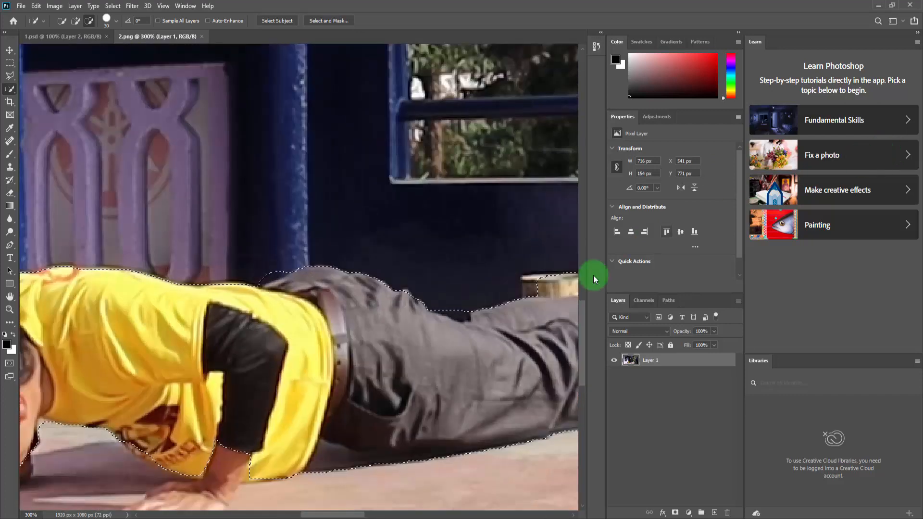
drag(330, 402, 490, 148)
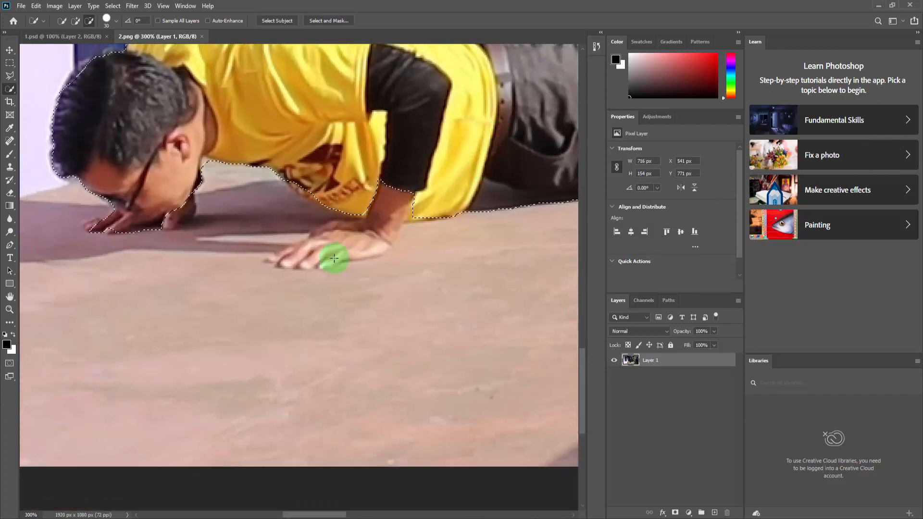
click(76, 21)
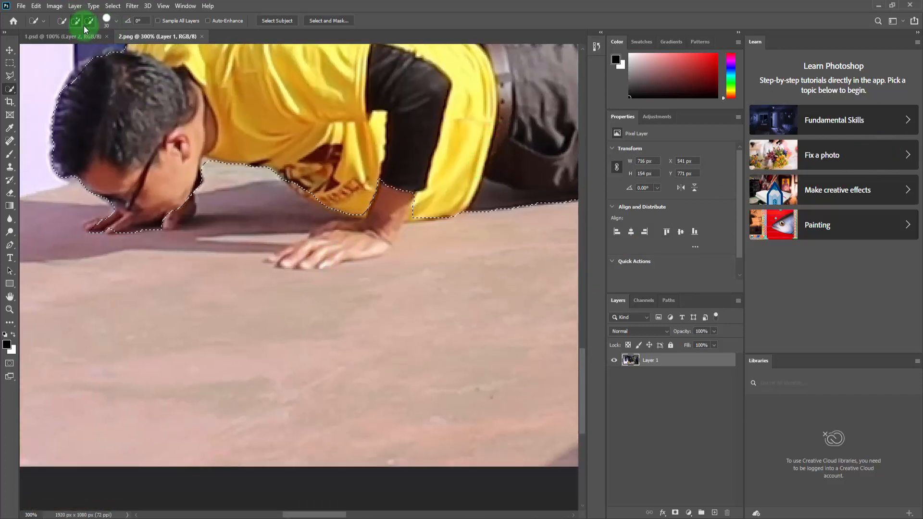
drag(393, 182, 299, 250)
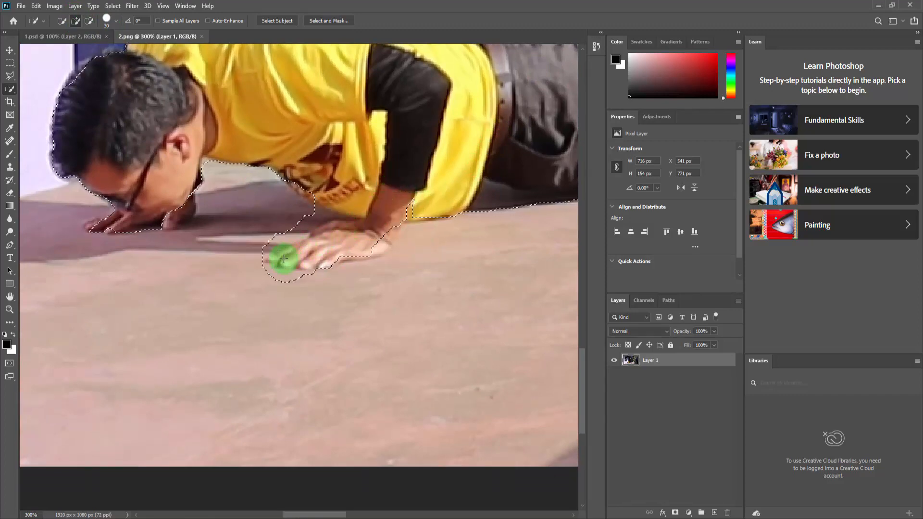
mouse_move(358, 245)
mouse_down()
mouse_move(384, 235)
mouse_move(395, 201)
mouse_move(441, 207)
mouse_up()
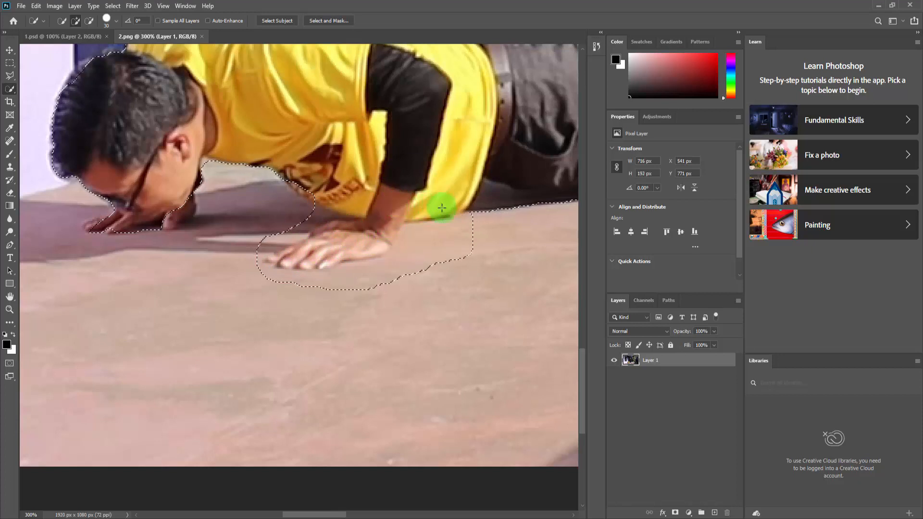
click(90, 21)
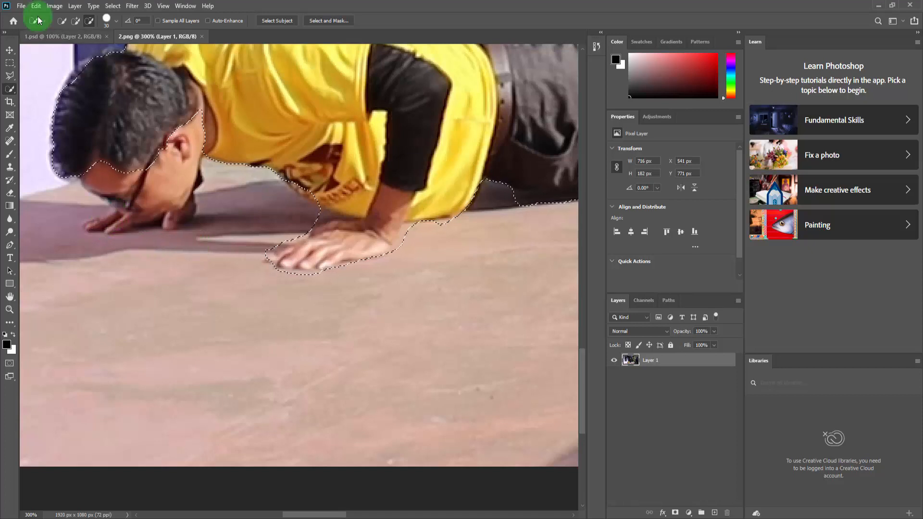
Add the man's face and far hand back to the selection, and subtract the floor around them.
click(75, 21)
drag(123, 128, 115, 194)
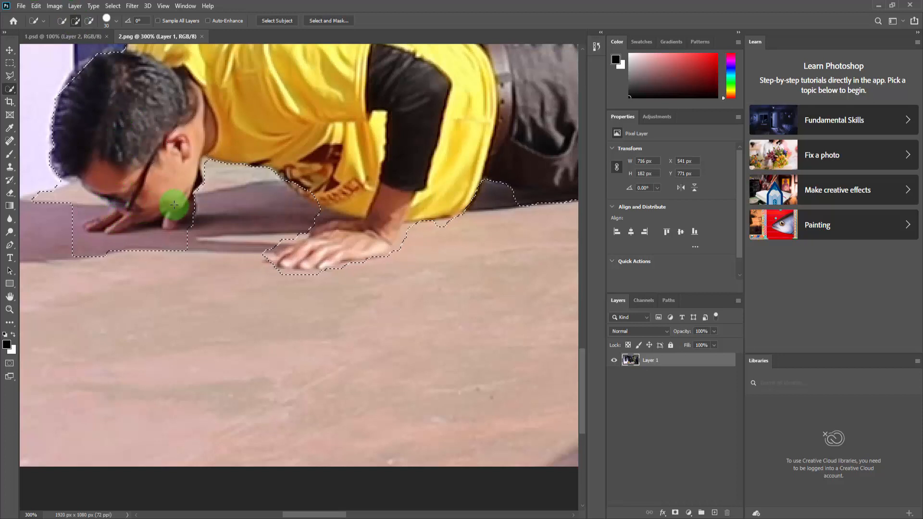
click(89, 20)
click(58, 195)
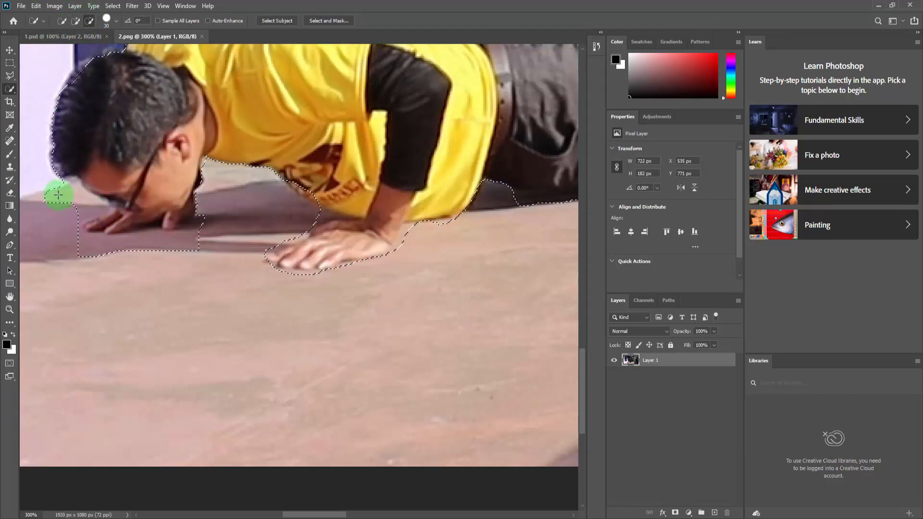
mouse_move(63, 228)
mouse_down()
mouse_move(99, 259)
mouse_move(176, 262)
mouse_move(207, 246)
mouse_move(395, 364)
mouse_up()
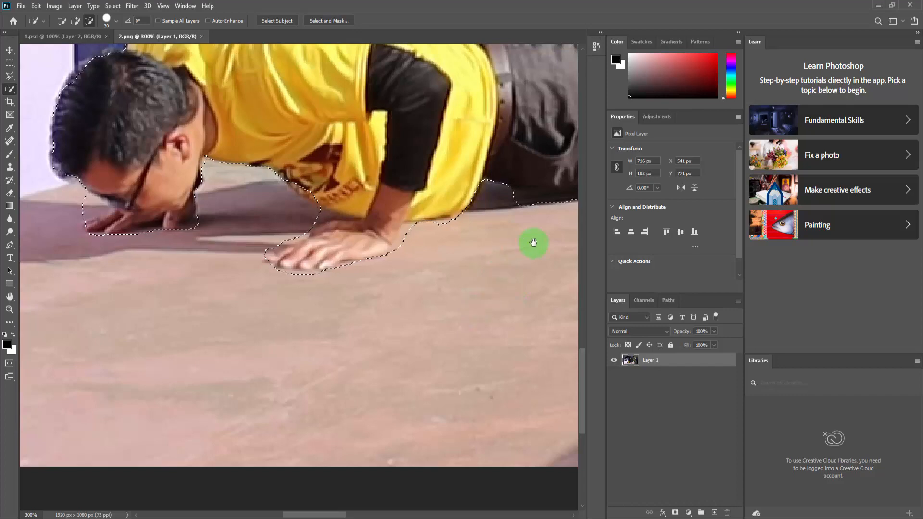
Subtract the wooden pot behind the legs from the selection and add the trousers and shoes back in.
drag(534, 242, 252, 321)
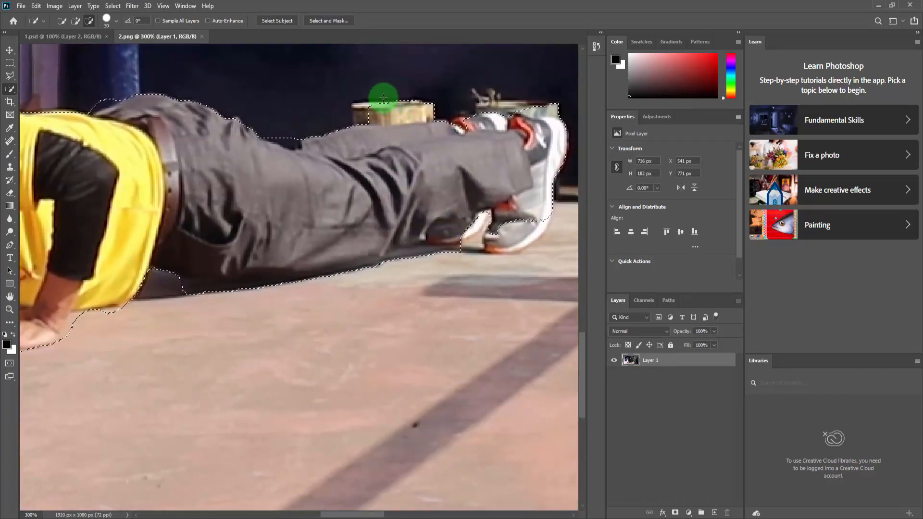
drag(384, 97, 406, 98)
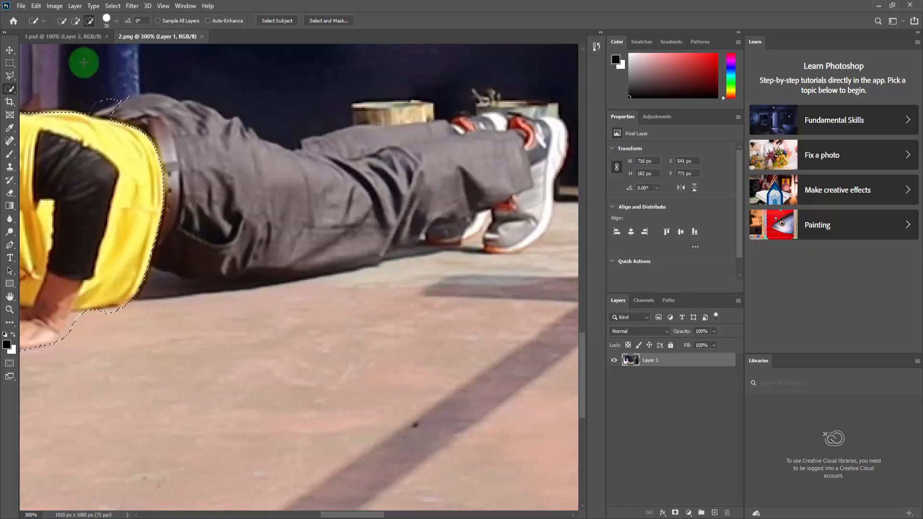
click(75, 21)
mouse_move(256, 232)
mouse_down()
mouse_move(277, 211)
mouse_move(396, 200)
mouse_move(468, 176)
mouse_move(499, 217)
mouse_up()
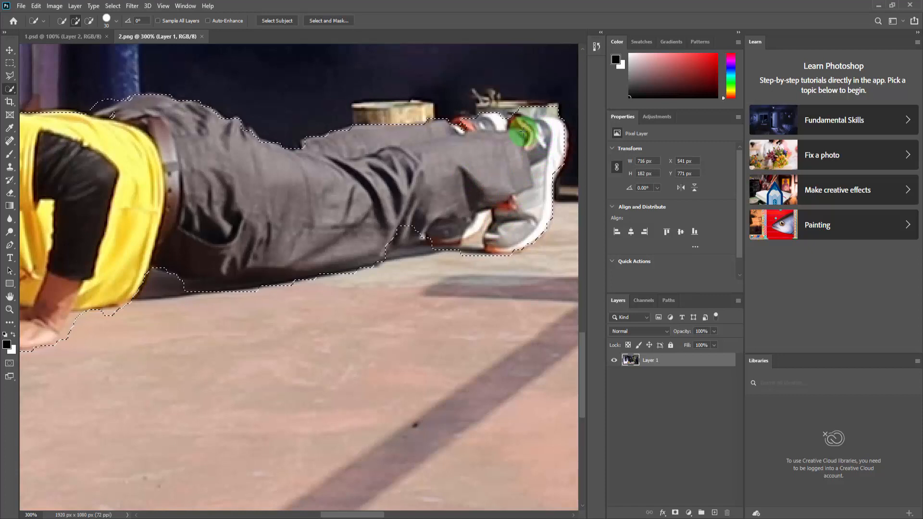
Subtract the background pot above the shoes from the selection and refine the selection edge beneath the trousers and shoes.
click(89, 21)
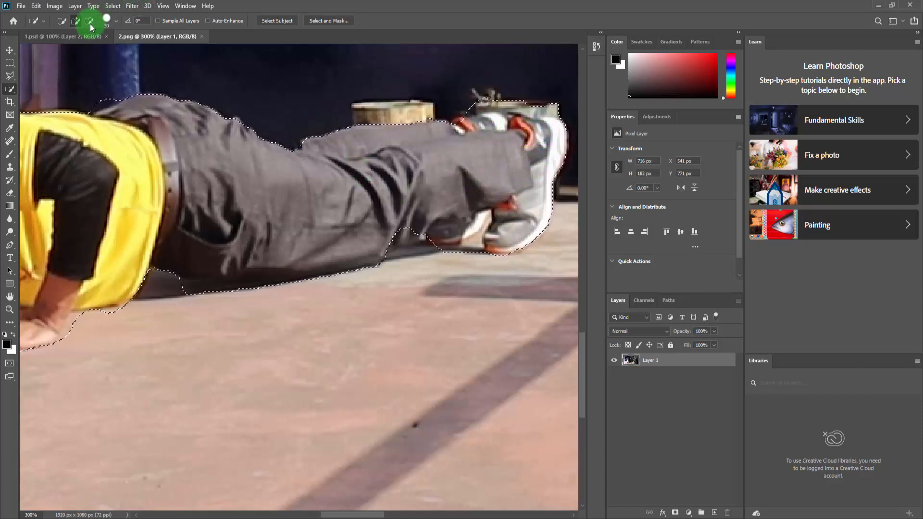
drag(492, 97, 551, 94)
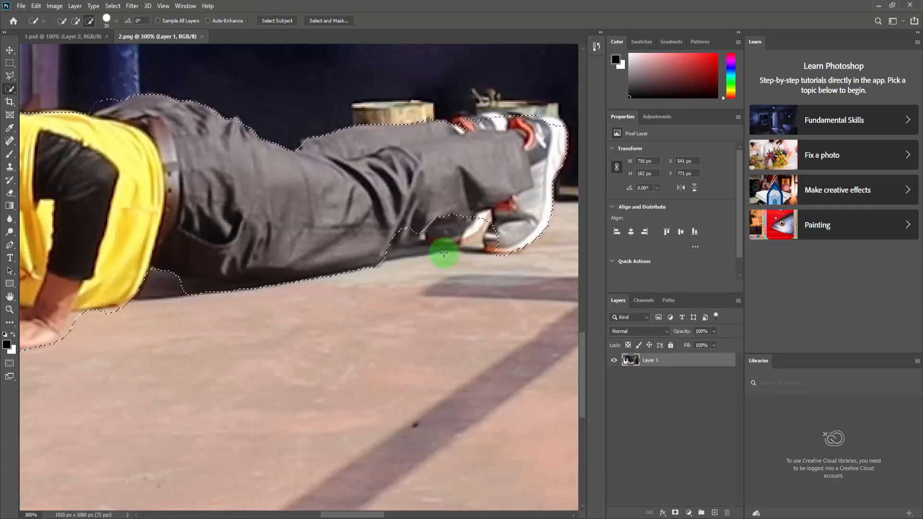
click(419, 236)
click(76, 21)
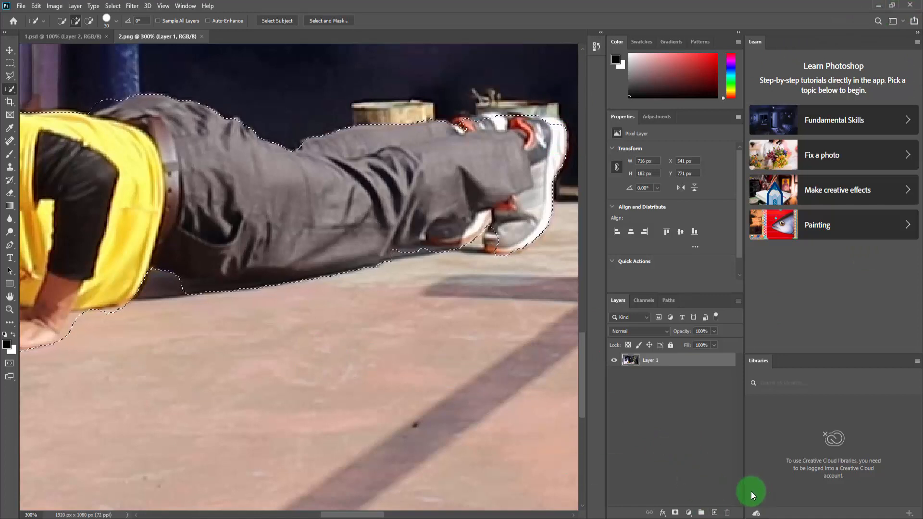
Paste the selected man onto a new layer and delete the original Layer 1.
click(714, 512)
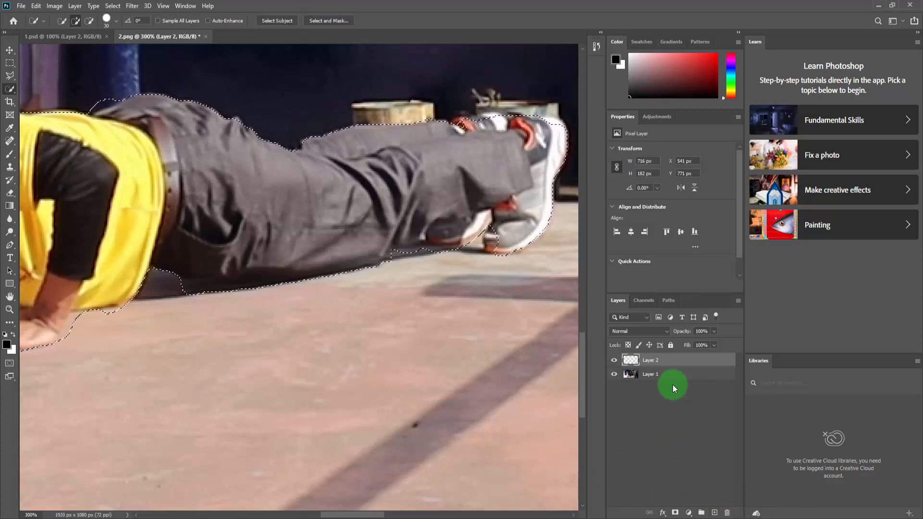
key(ctrl+v)
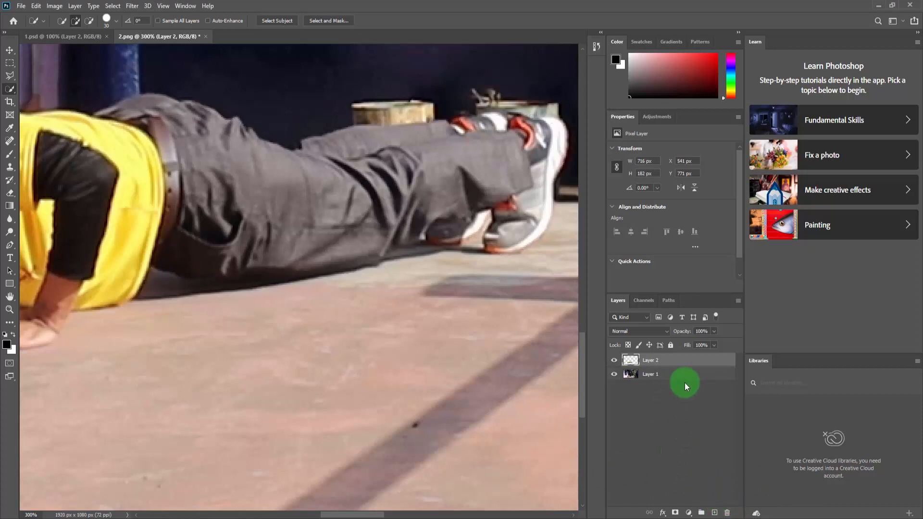
drag(685, 383, 727, 513)
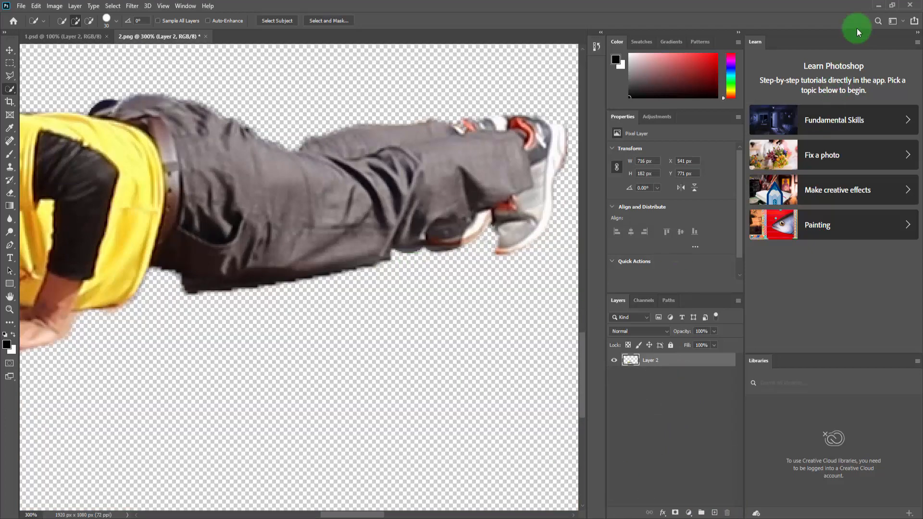
Save the push-up cut-out to the Desktop in Photoshop PSD format with the file name 2, and close Photoshop.
key(ctrl+0)
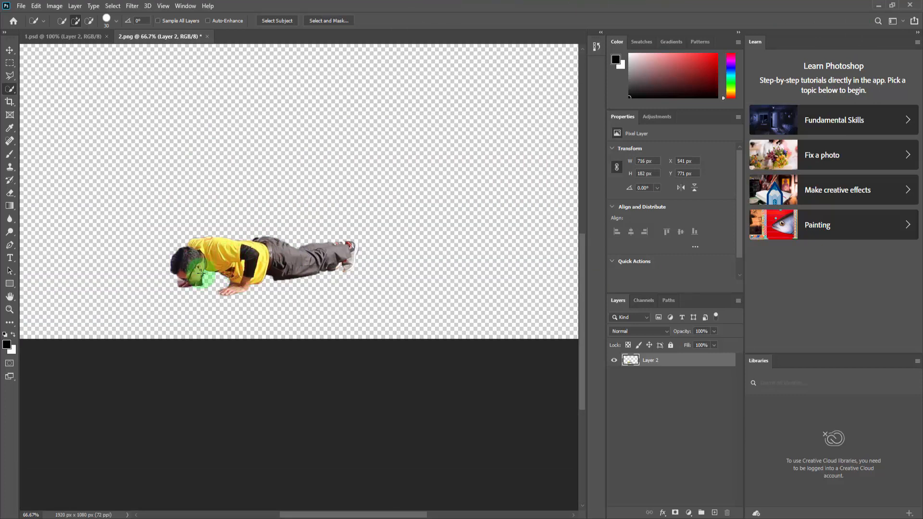
click(21, 7)
click(47, 127)
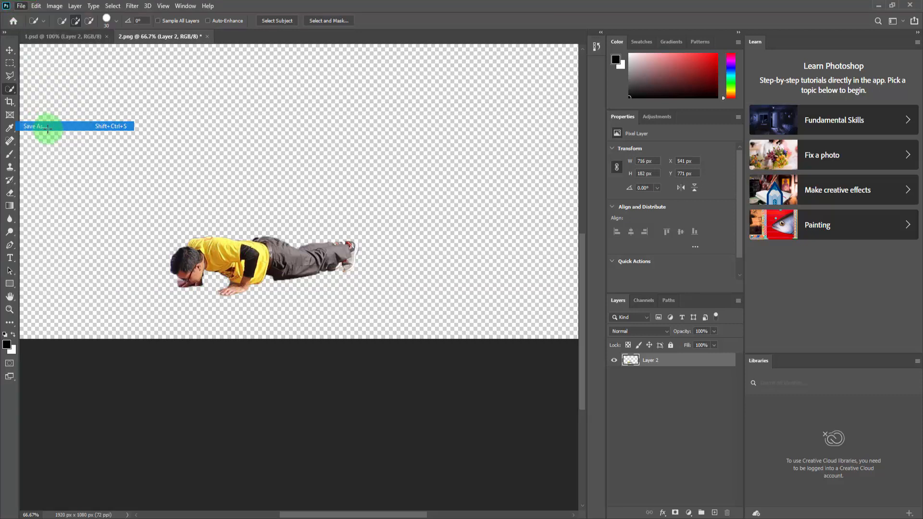
click(521, 350)
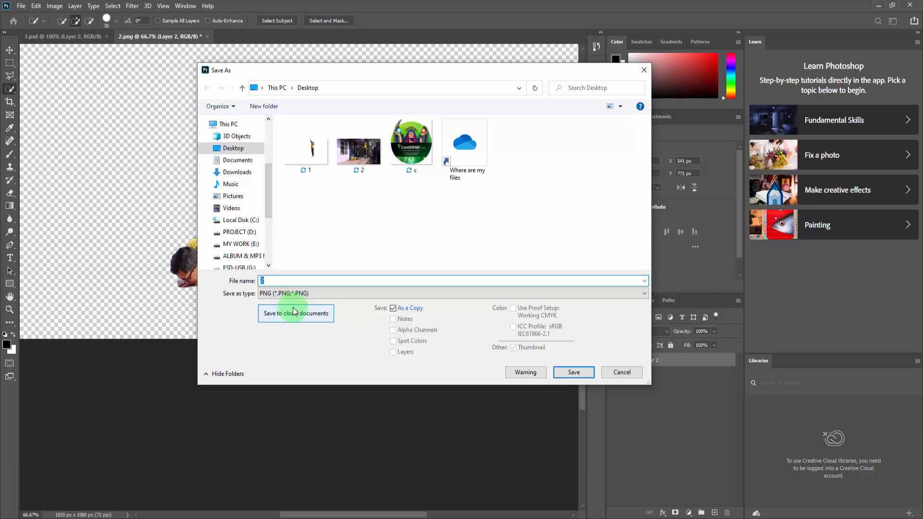
click(288, 294)
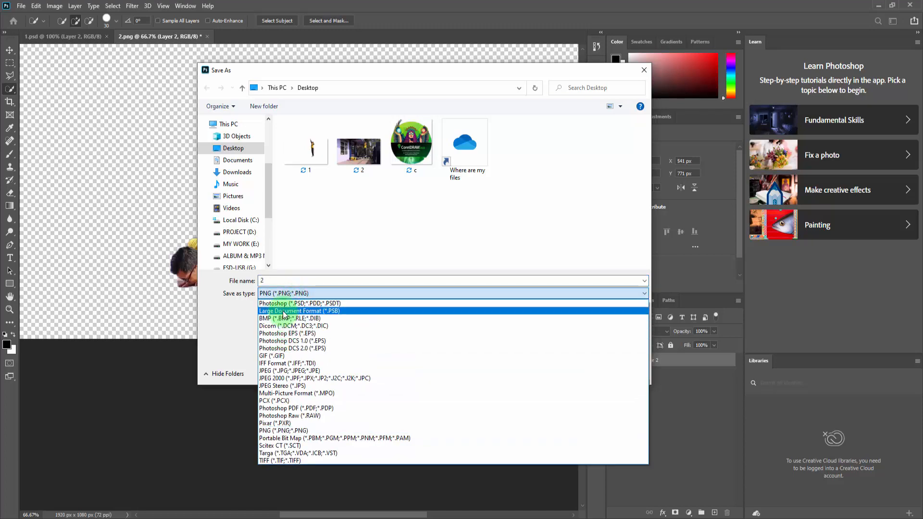
click(282, 303)
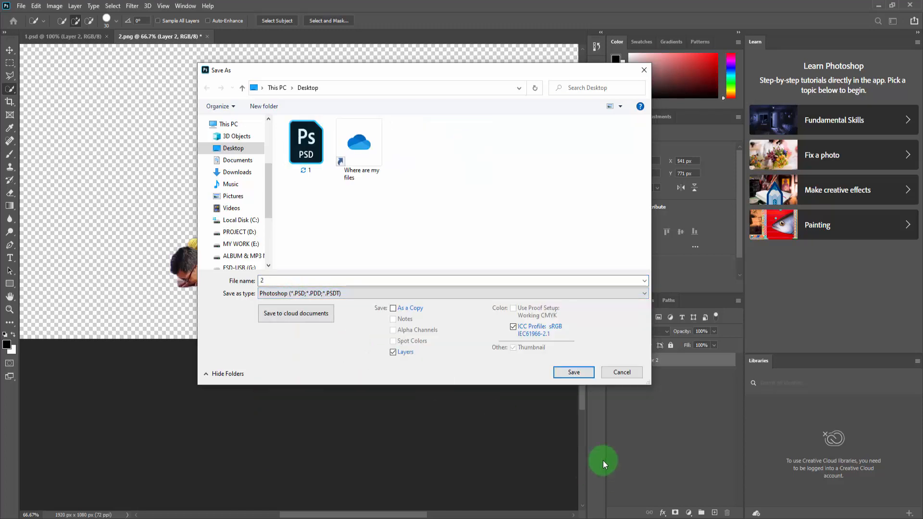
click(563, 375)
click(566, 149)
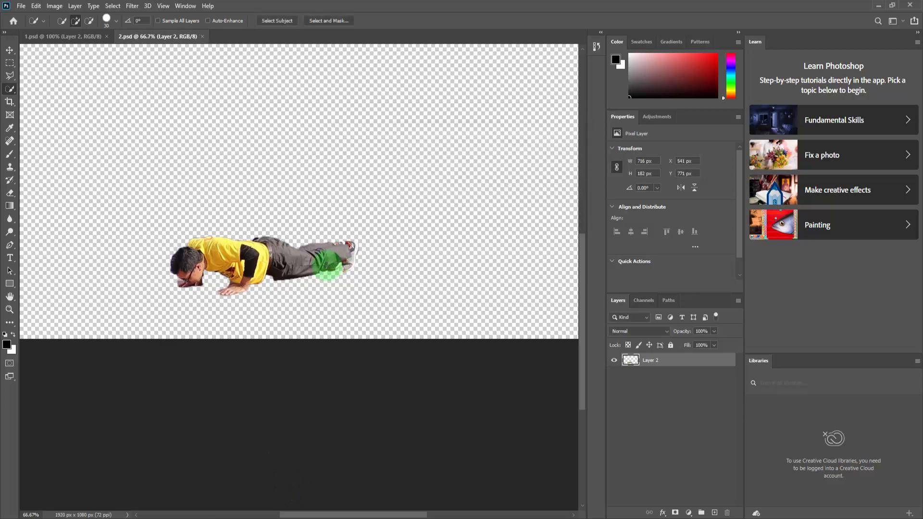
click(907, 8)
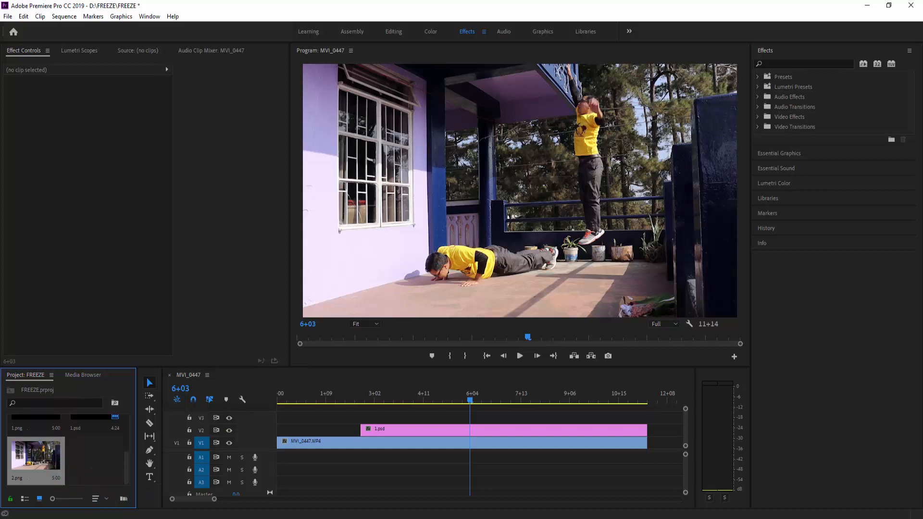
Import 2.psd from the Desktop into the Premiere Pro project with Merge All Layers and place it on track V3 at 6+03.
key(alt+Tab)
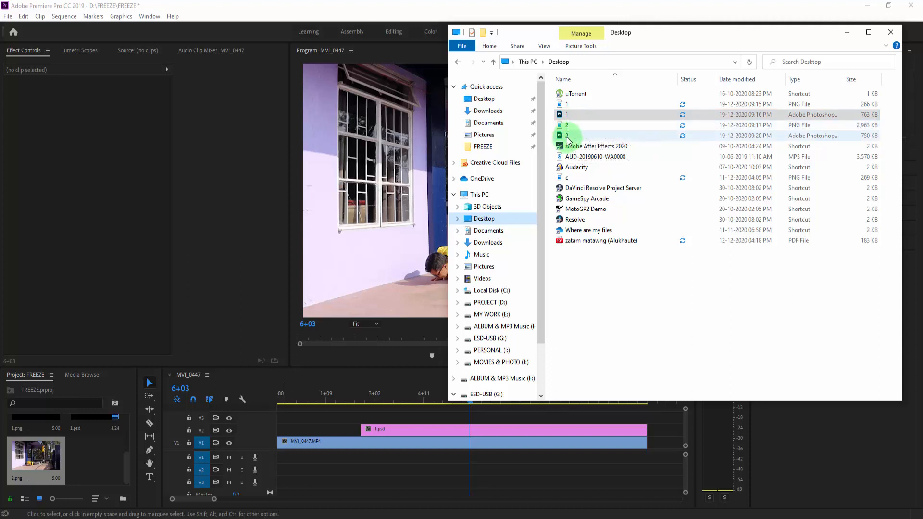
drag(568, 139, 85, 464)
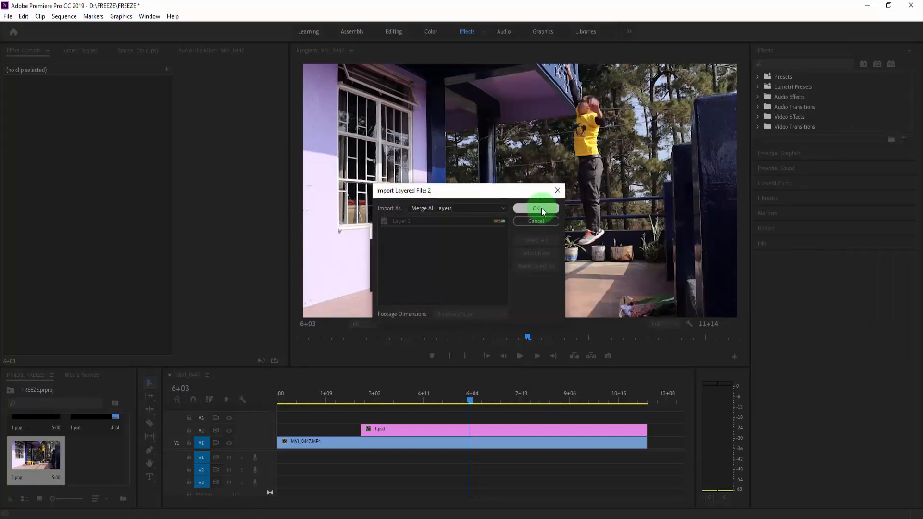
click(536, 208)
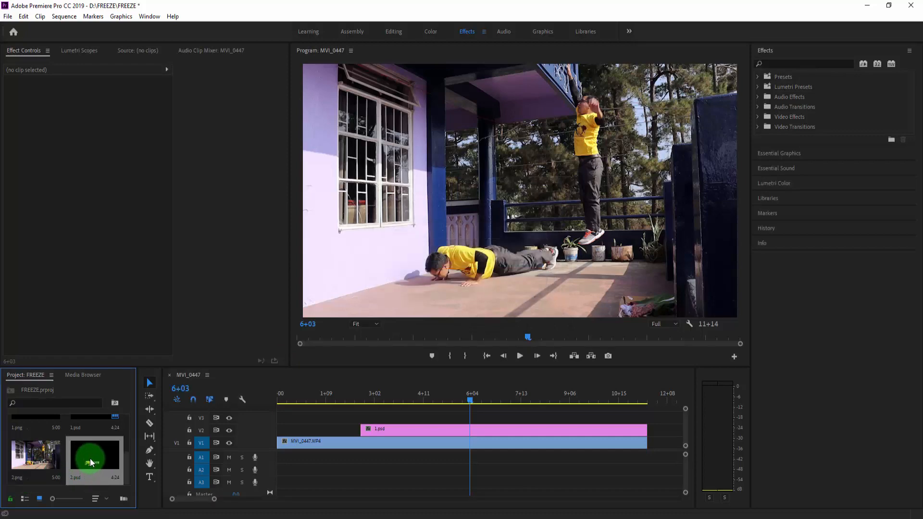
drag(90, 460, 477, 417)
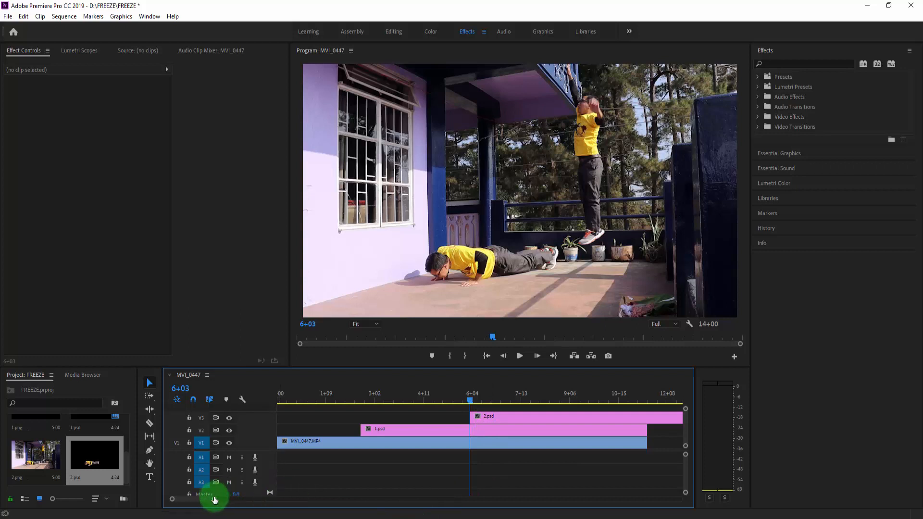
Cut the 2.psd clip on V3 where the MVI_0447 footage ends and delete the excess piece.
click(150, 424)
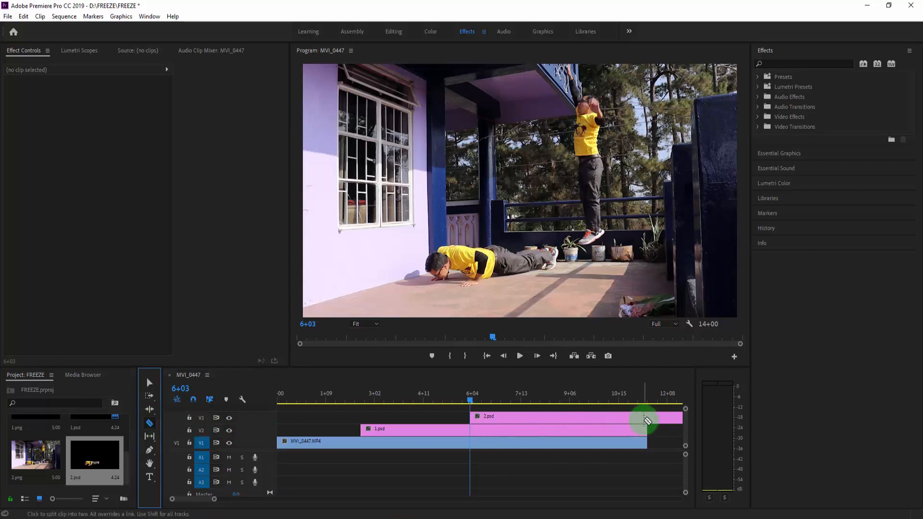
click(649, 419)
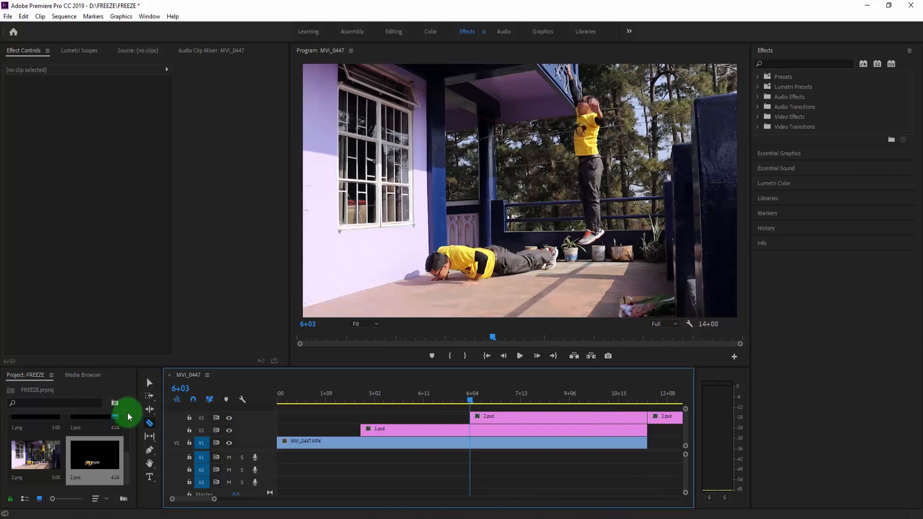
click(150, 382)
click(663, 417)
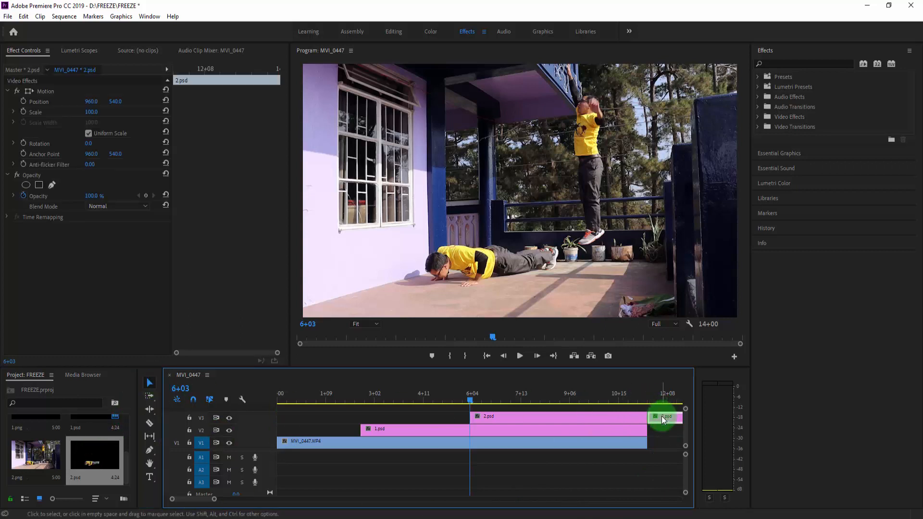
key(Delete)
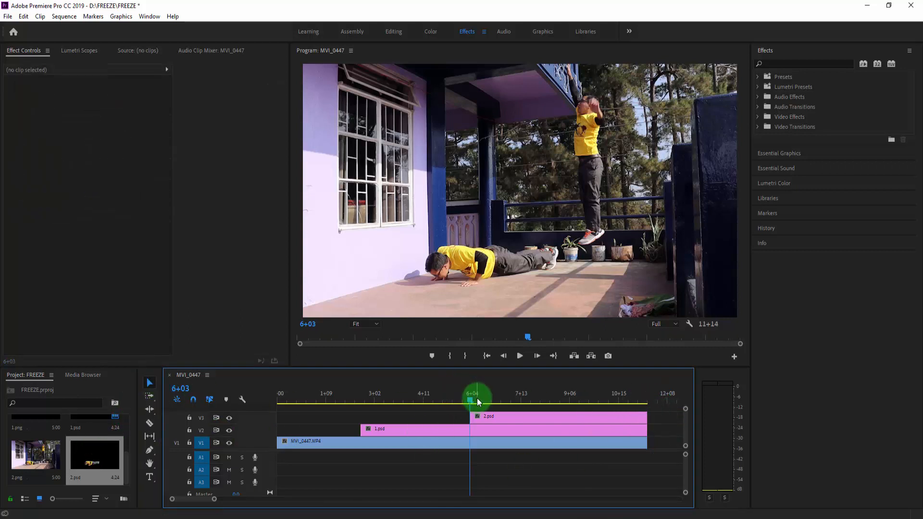
Export the frame at 9+03 as a PNG named 3, imported into the project, and open it in Photoshop for editing.
mouse_move(469, 401)
mouse_down()
mouse_move(345, 411)
mouse_move(565, 414)
mouse_up()
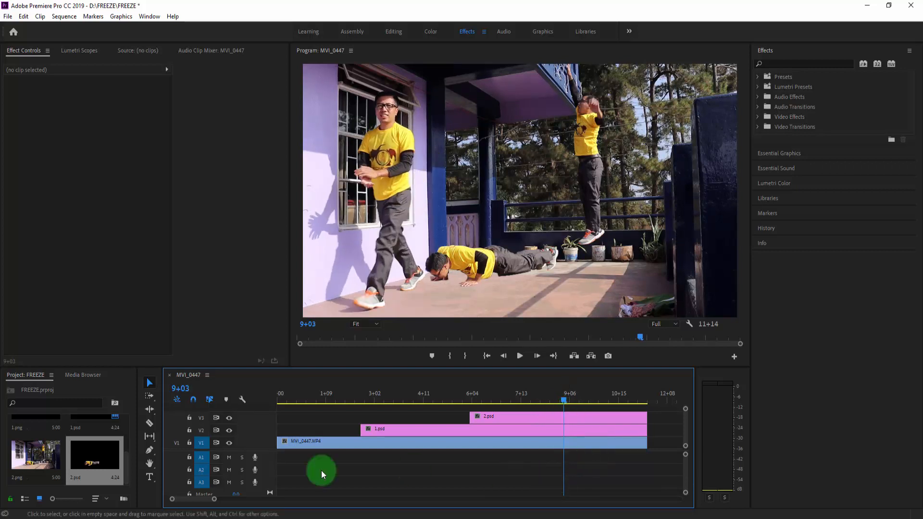
click(608, 355)
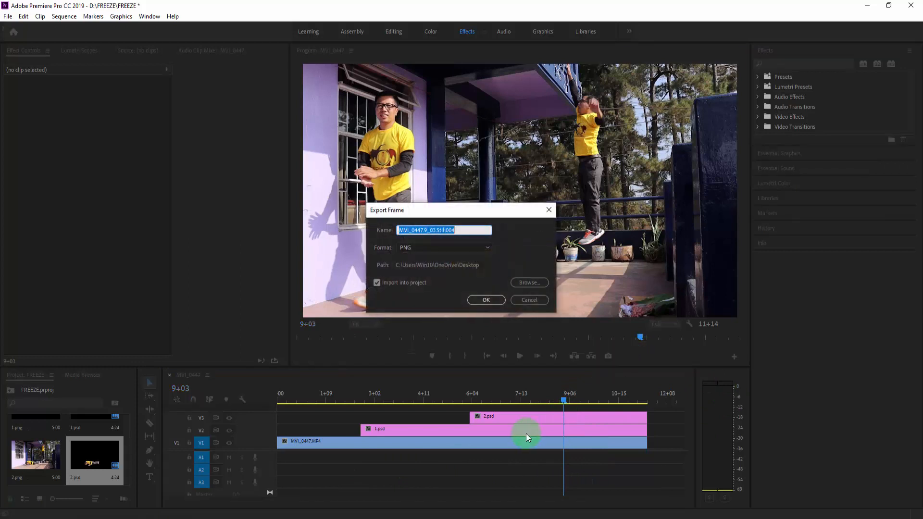
text(3)
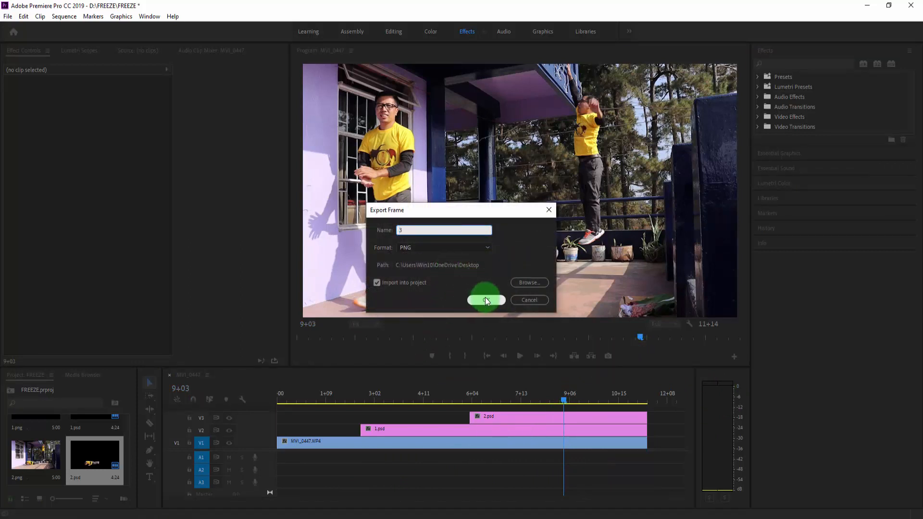
click(488, 247)
click(488, 246)
click(486, 300)
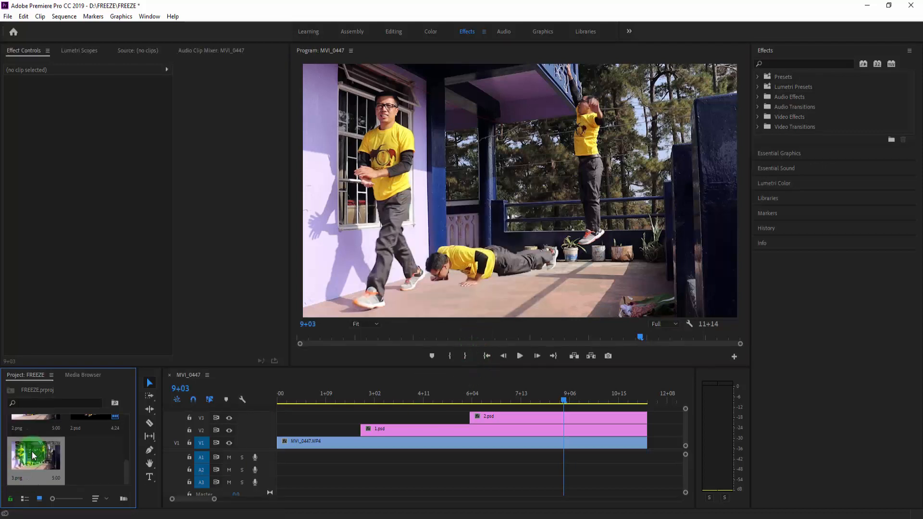
right_click(34, 454)
click(69, 497)
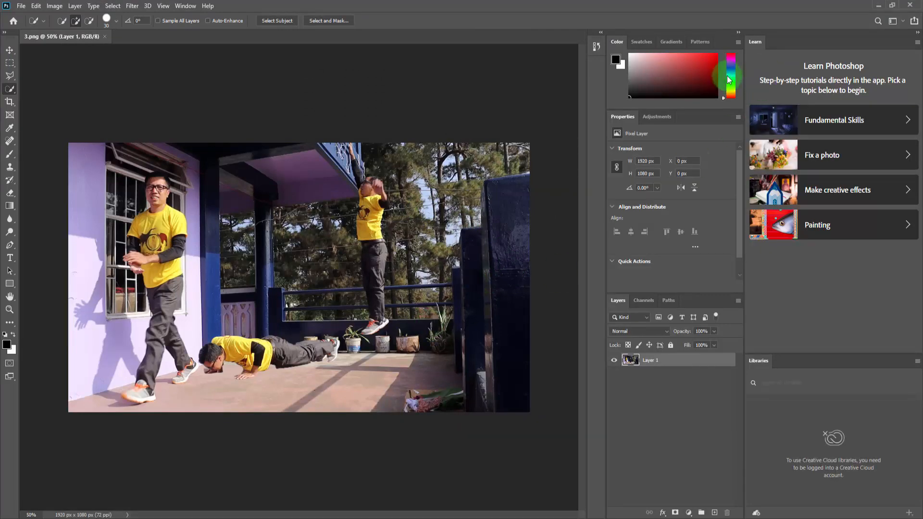
Begin a Polygonal Lasso outline of the walking man, tracing around both shoes and up the rear leg to the knee.
key(ctrl+1)
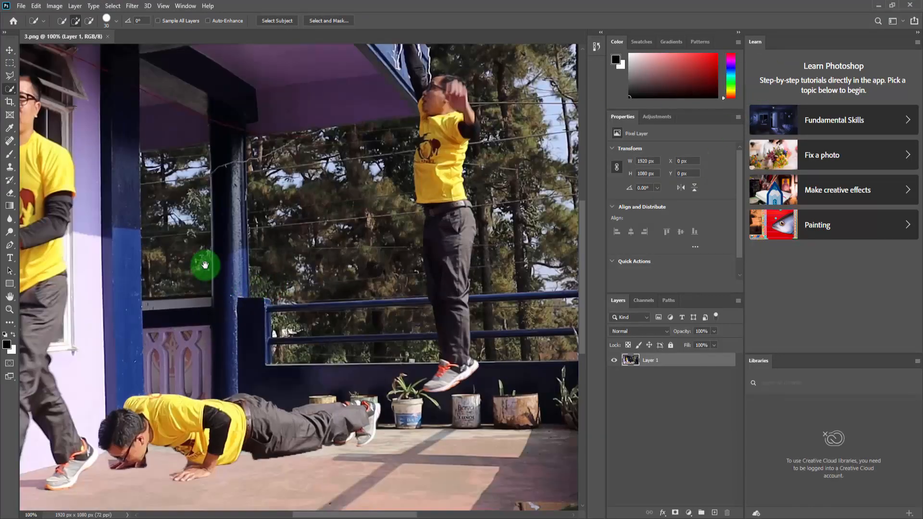
mouse_move(204, 264)
mouse_down()
mouse_move(509, 304)
mouse_move(484, 215)
mouse_up()
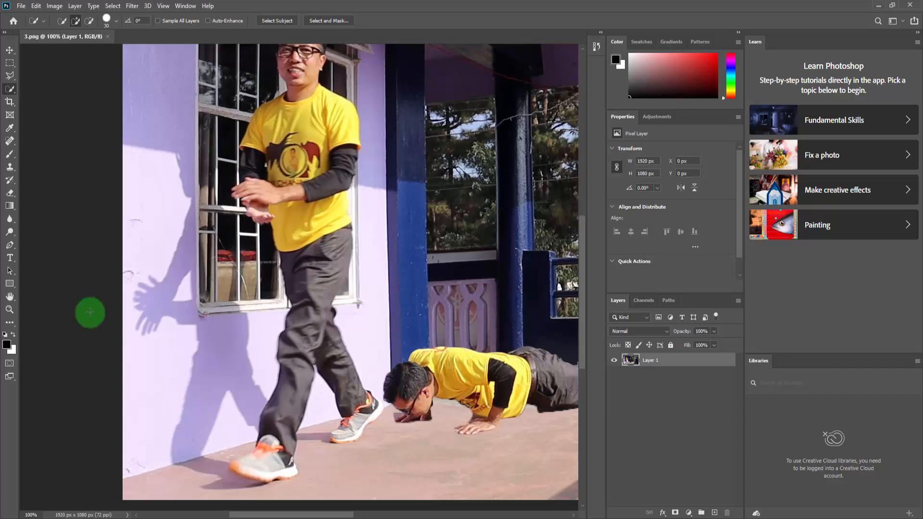
click(9, 76)
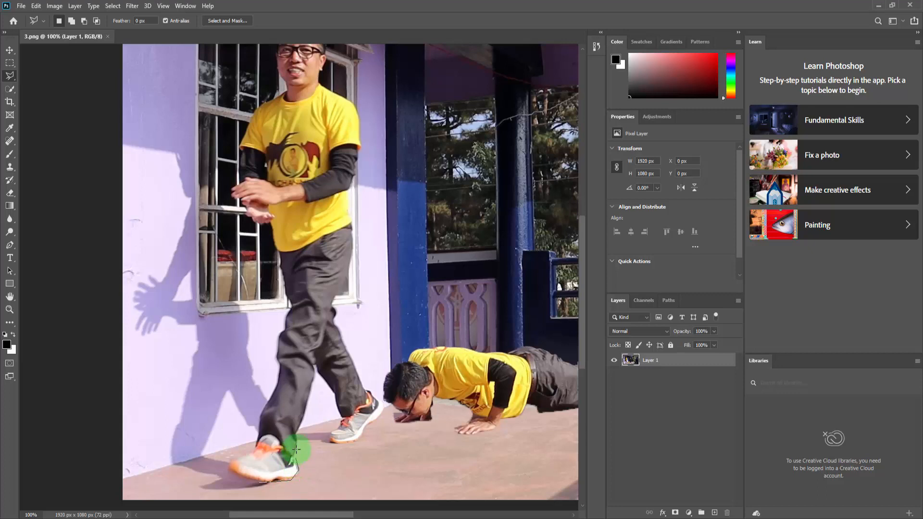
click(296, 438)
click(315, 366)
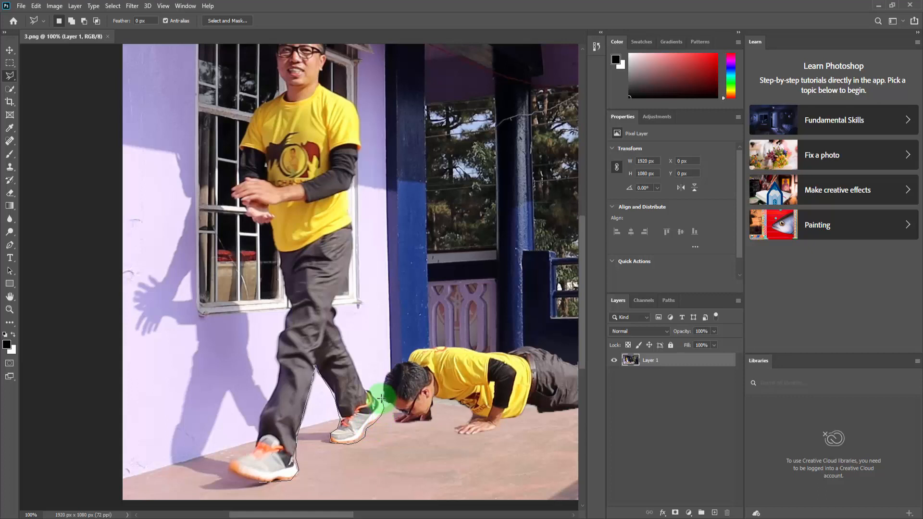
click(372, 389)
click(362, 382)
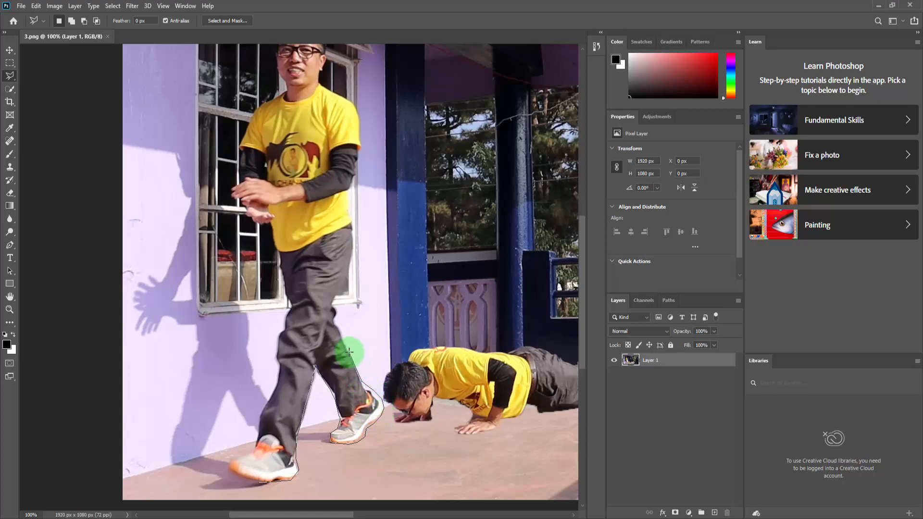
click(342, 336)
click(334, 308)
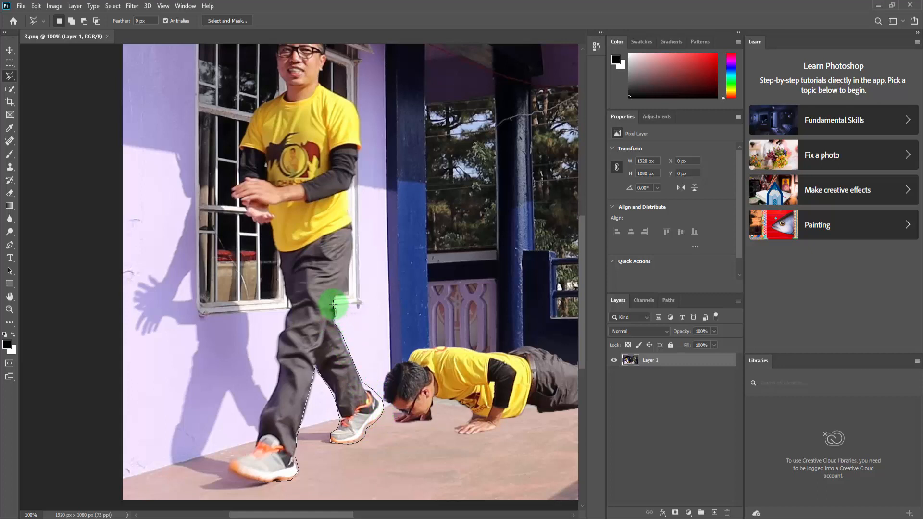
Continue the lasso outline from the knee up the thigh, shirt side and black sleeve, over the shoulder to the neck.
click(350, 271)
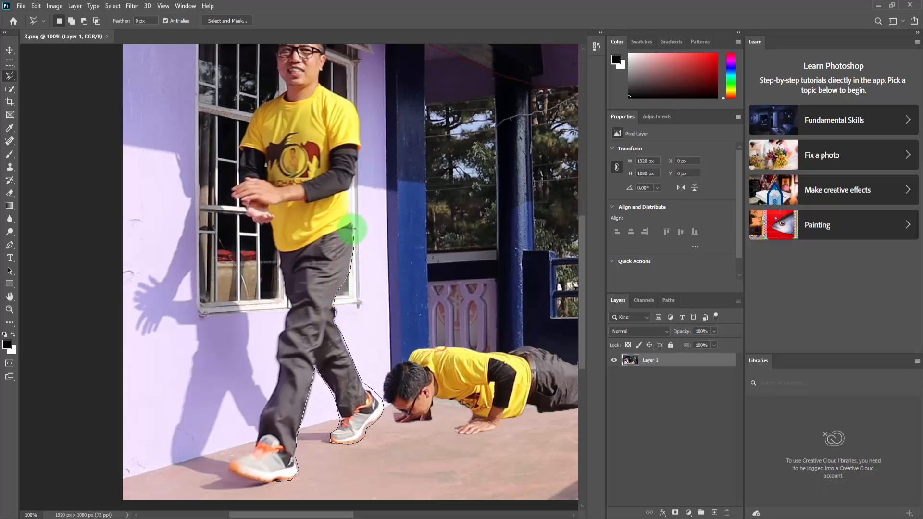
click(351, 220)
click(347, 206)
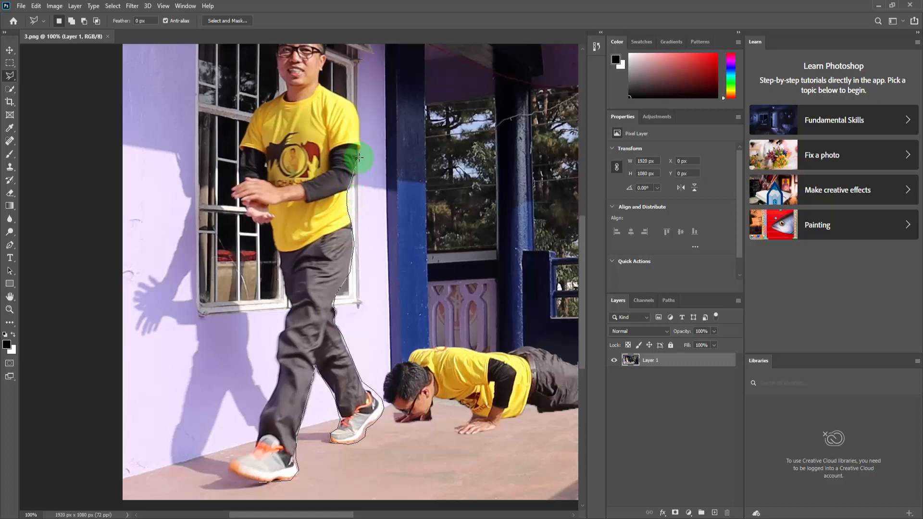
click(365, 116)
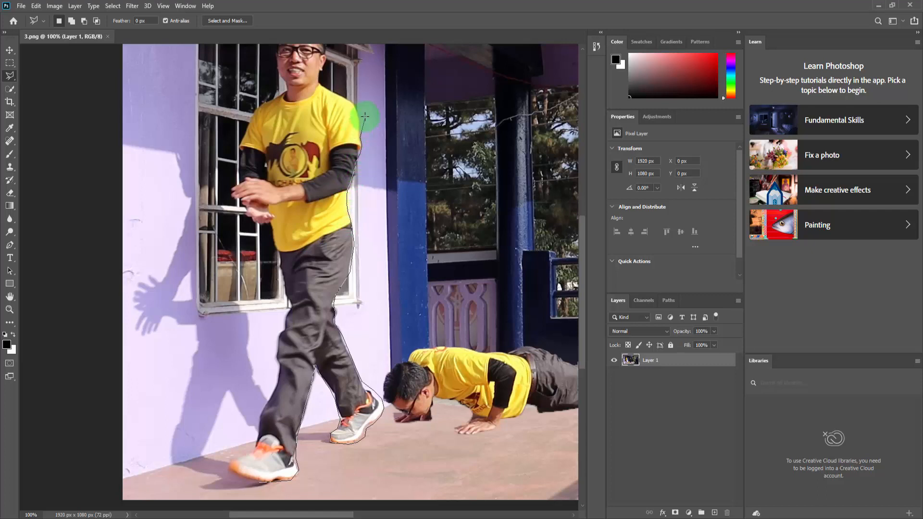
click(356, 105)
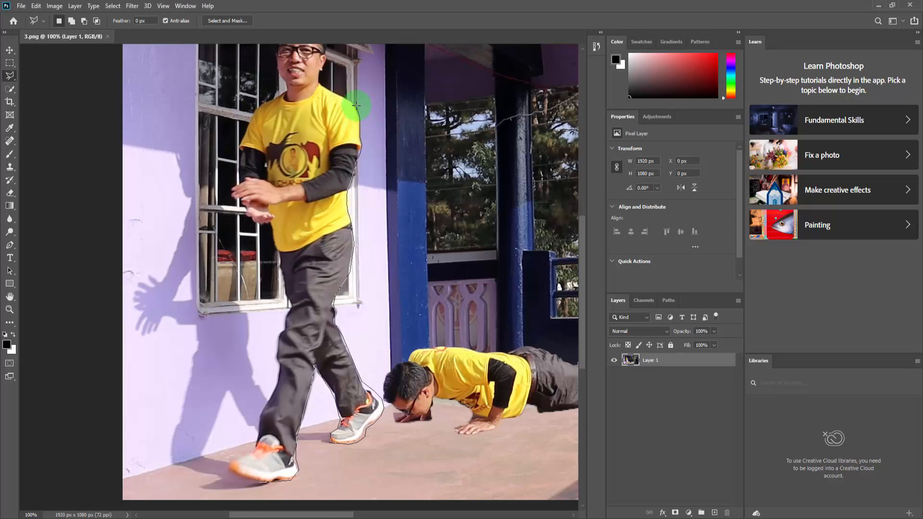
click(351, 98)
click(332, 90)
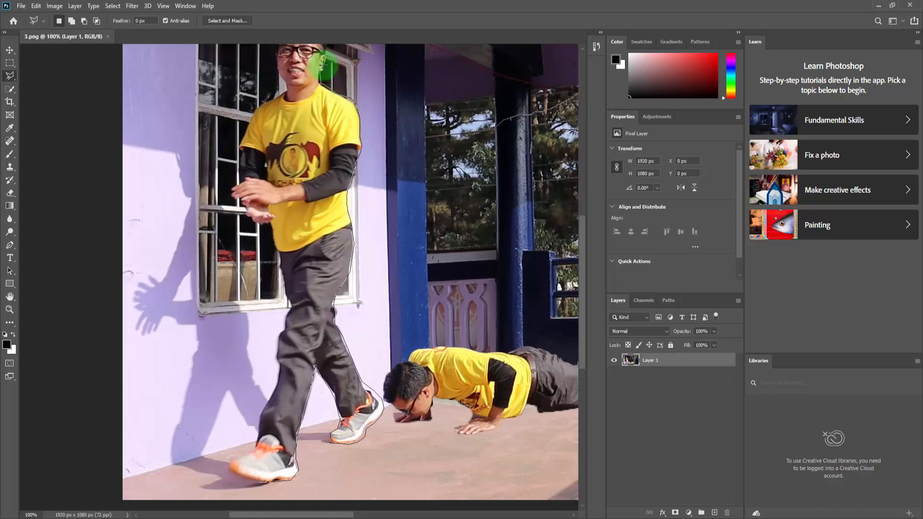
Continue the lasso outline around the walking man's head, over the other shoulder and down the sleeve to his hands.
click(326, 60)
click(332, 56)
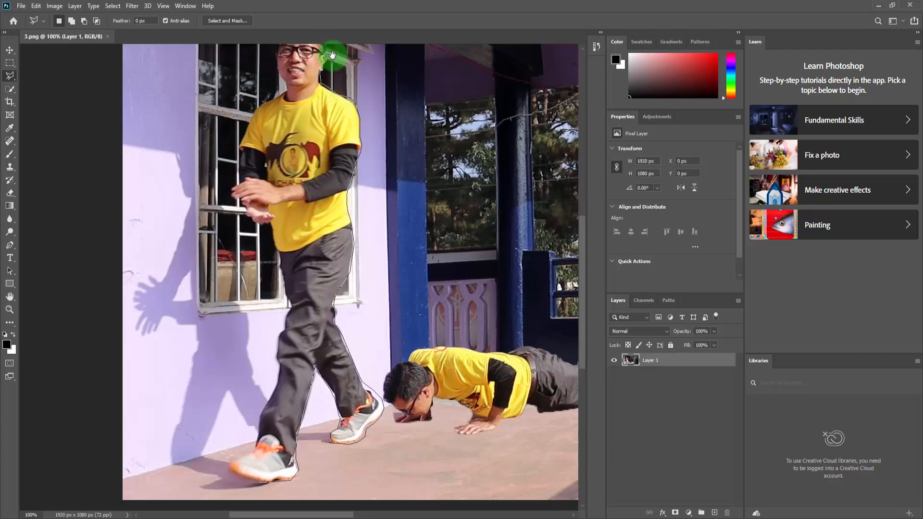
drag(332, 56, 331, 149)
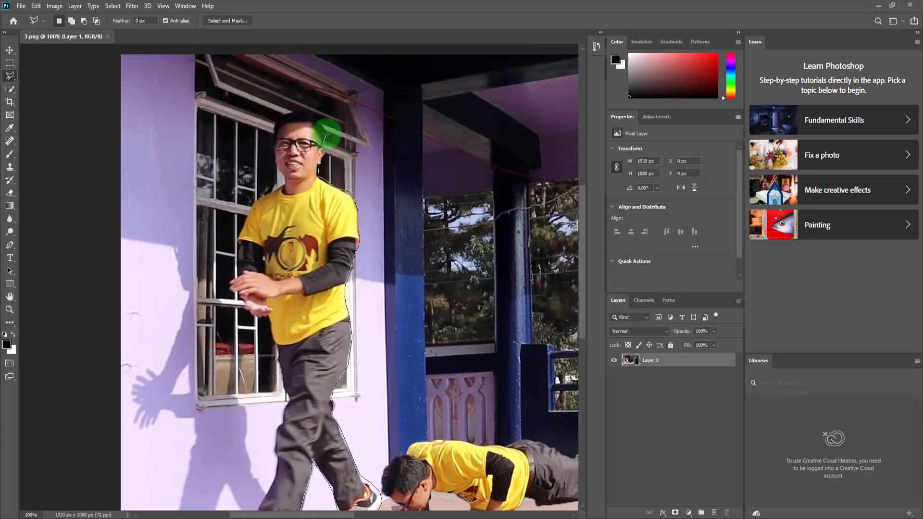
click(316, 118)
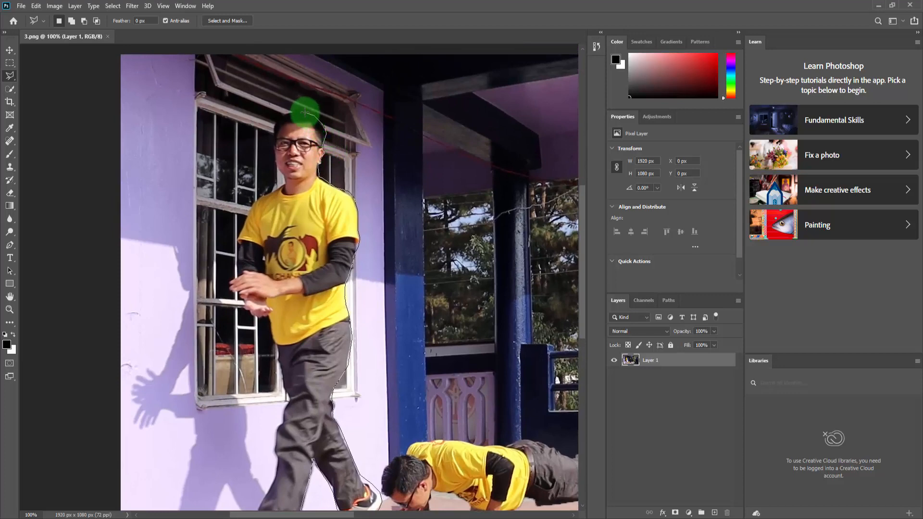
mouse_move(293, 112)
mouse_down()
mouse_move(273, 144)
mouse_move(285, 187)
mouse_move(249, 211)
mouse_move(234, 273)
mouse_up()
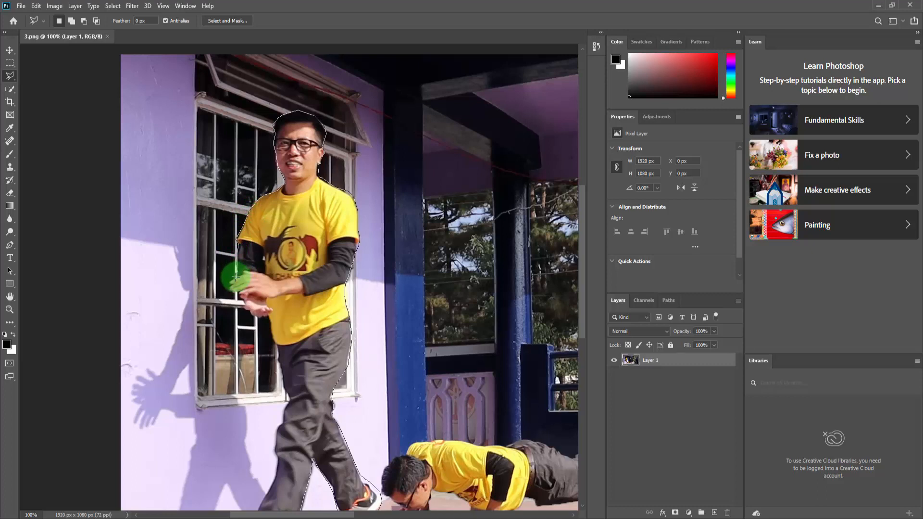
Trace the lasso around the hands, shirt front and front leg, closing the selection around the front shoe.
drag(231, 287, 235, 292)
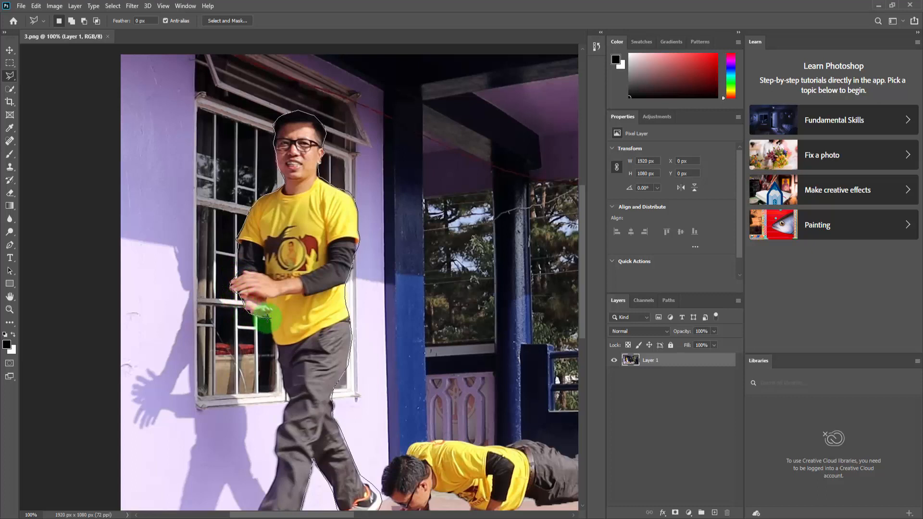
drag(270, 324, 286, 394)
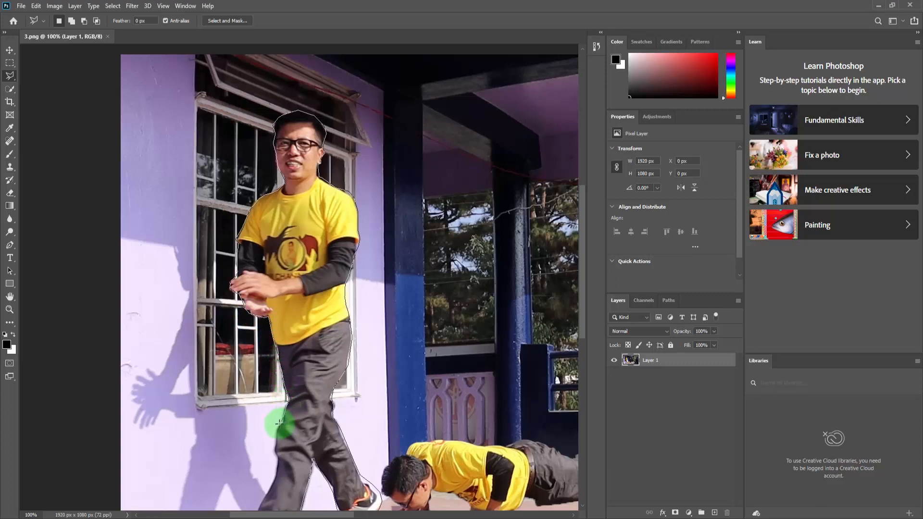
mouse_move(276, 429)
mouse_down()
mouse_move(278, 461)
mouse_move(366, 247)
mouse_move(341, 300)
mouse_up()
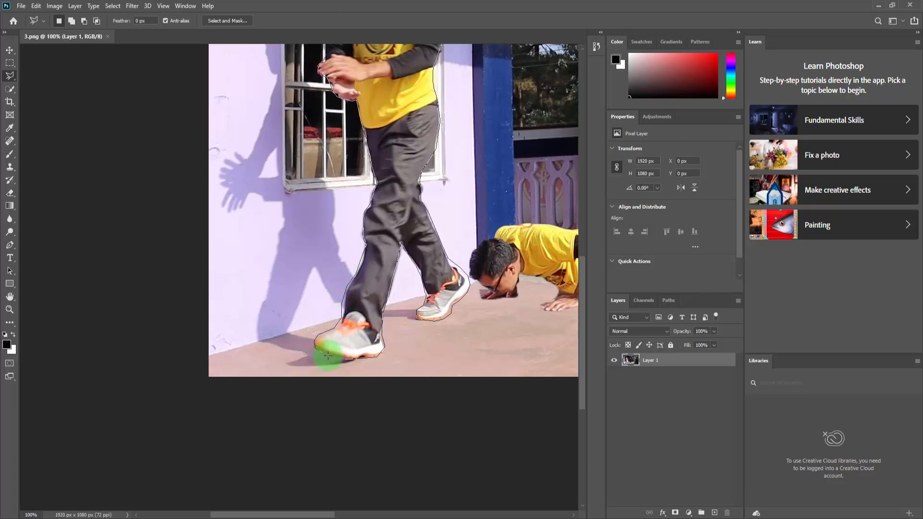
drag(328, 356, 374, 363)
Put the selected walking man on a new layer with a transparent background and delete the original Layer 1.
scroll(405, 346, up, 5)
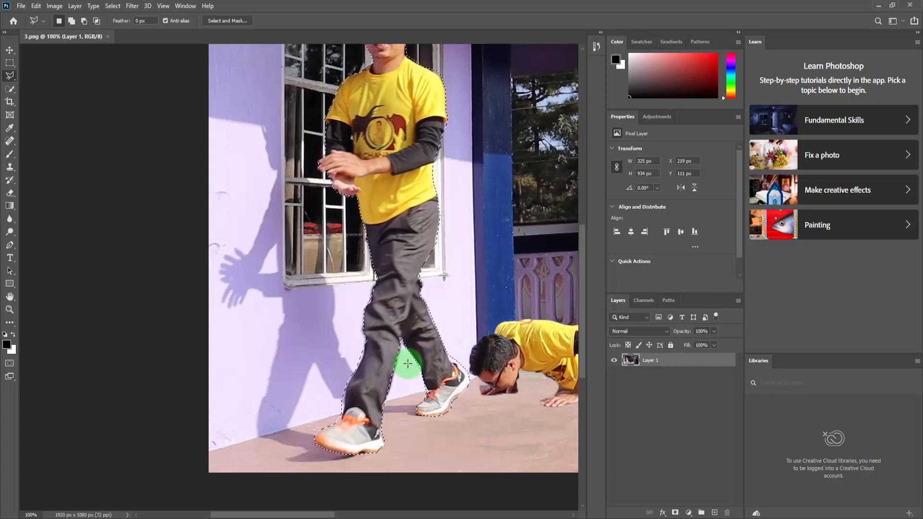
scroll(430, 378, up, 1)
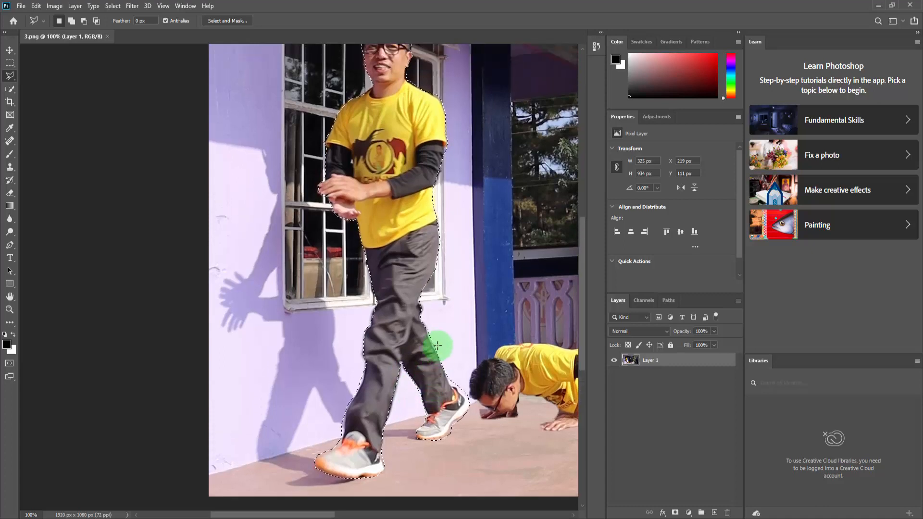
scroll(430, 370, up, 3)
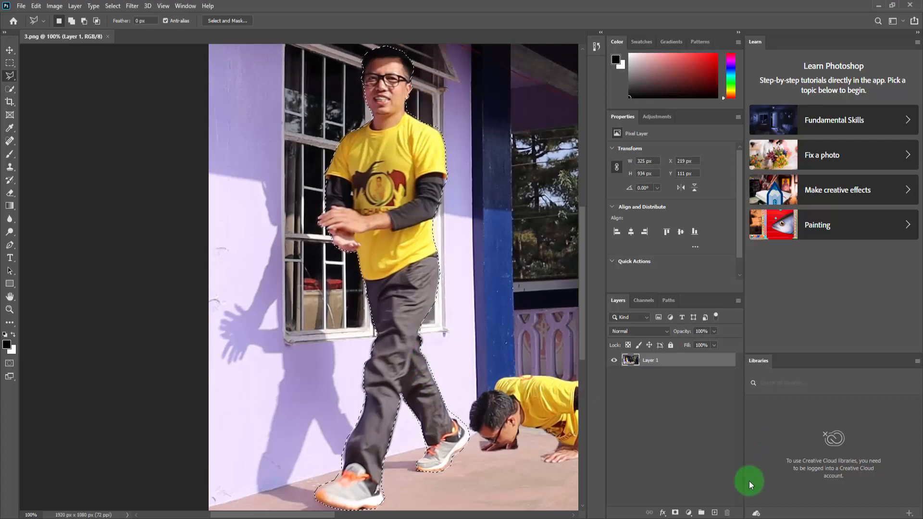
click(714, 512)
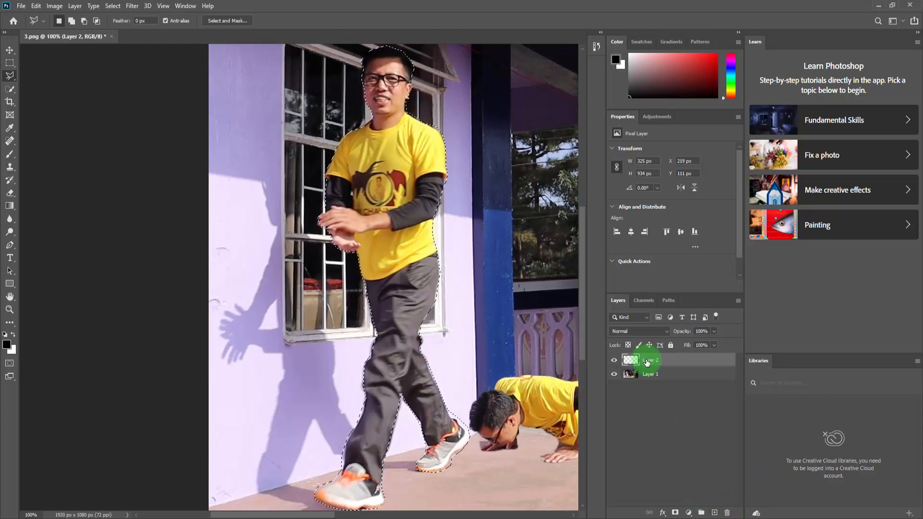
key(ctrl+d)
drag(646, 361, 727, 512)
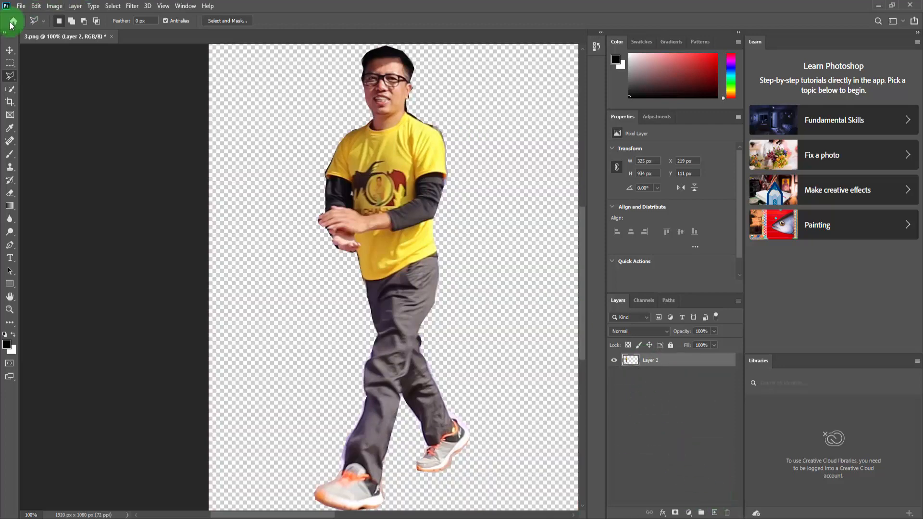
Save the cut-out on the computer as a PNG named 3 on the Desktop, replacing the existing file.
click(21, 6)
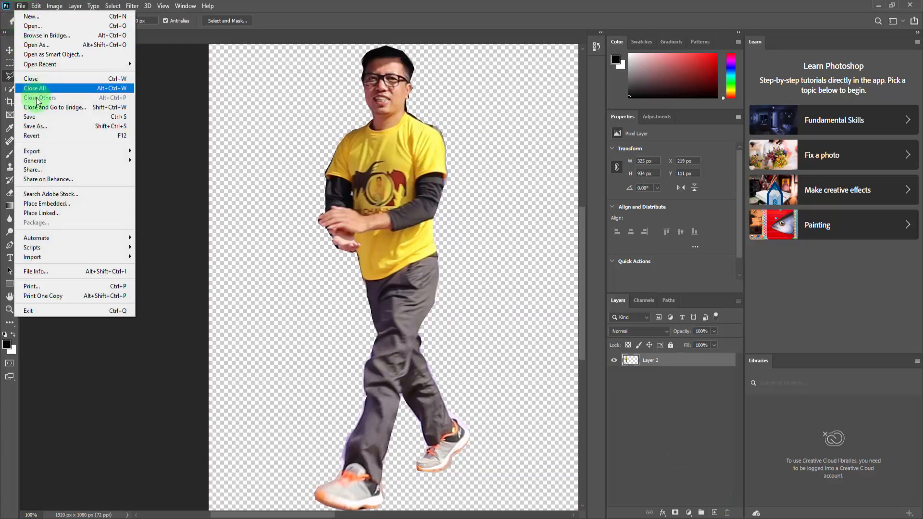
click(35, 127)
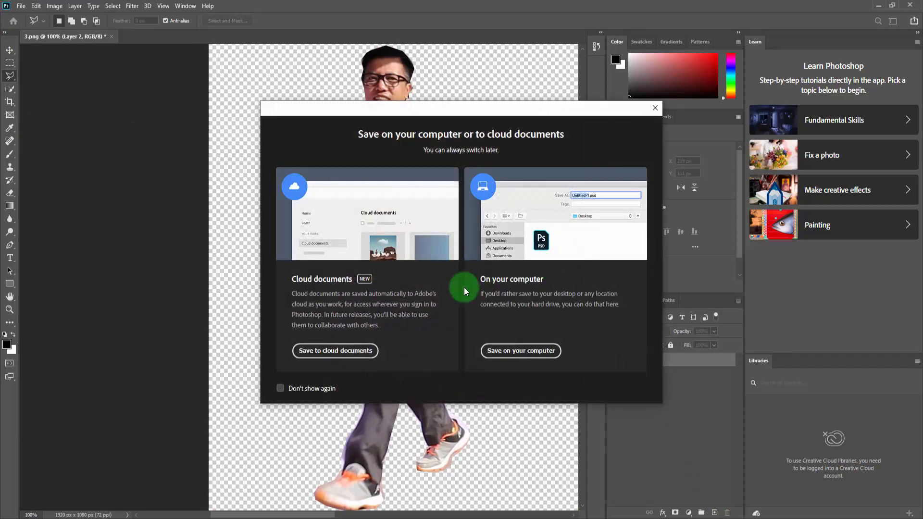
click(539, 350)
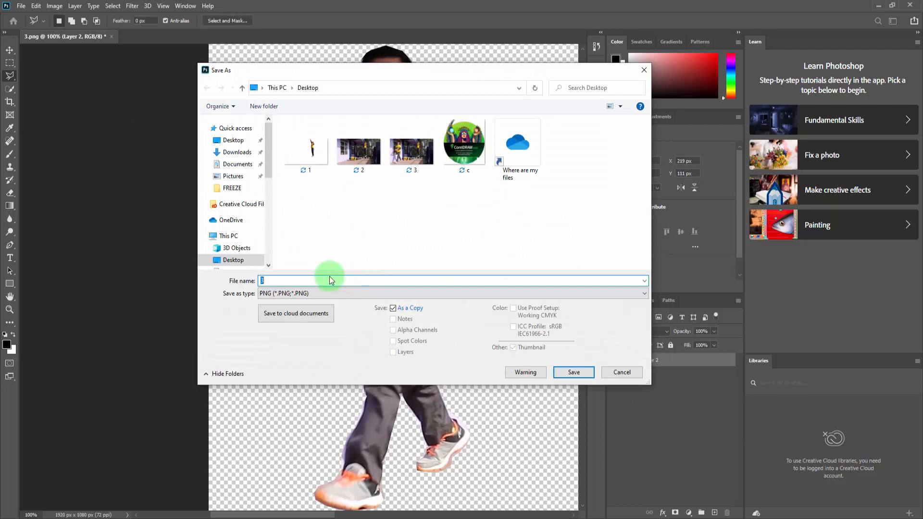
click(565, 374)
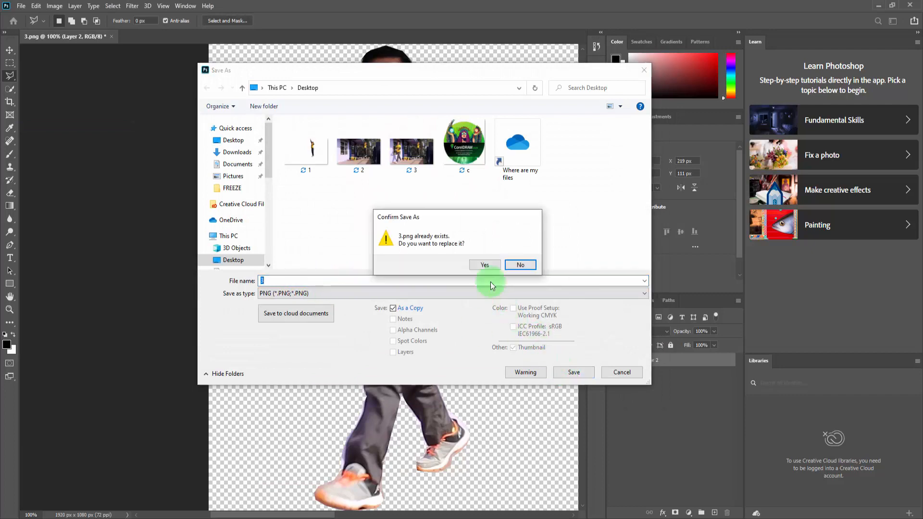
click(480, 266)
click(513, 158)
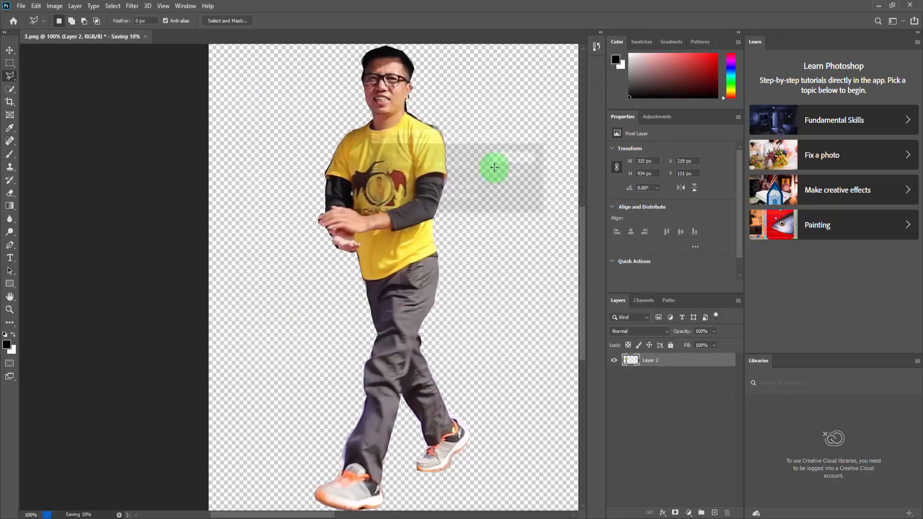
Switch to Premiere Pro and place 3.png from the Desktop folder on a new V4 track starting at 9+03.
click(881, 7)
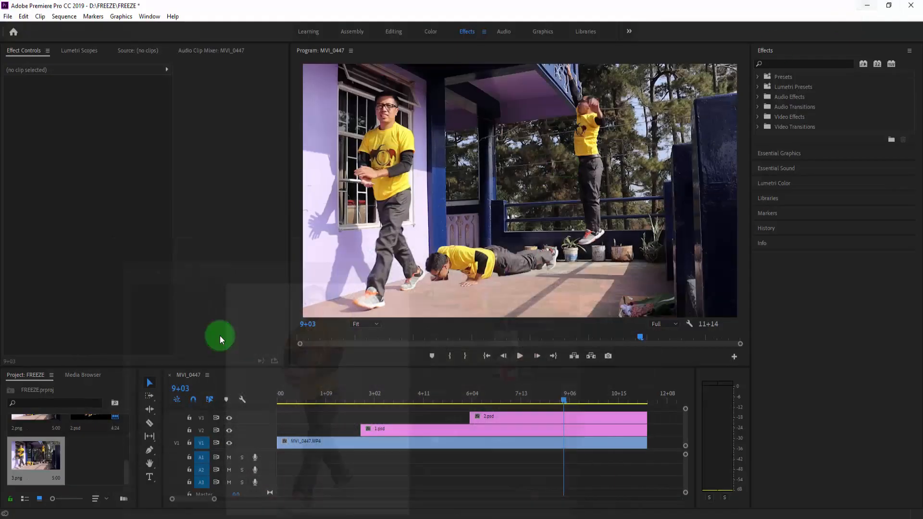
click(102, 518)
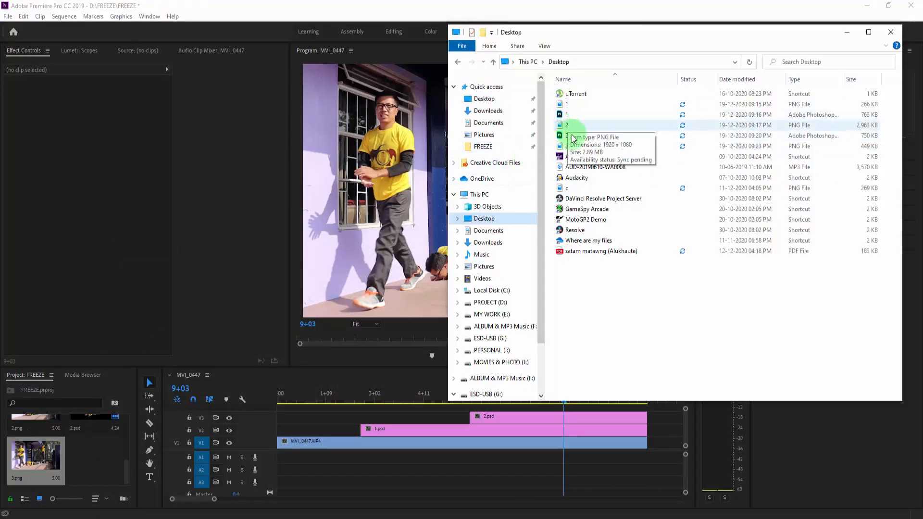
click(586, 302)
drag(576, 146, 566, 407)
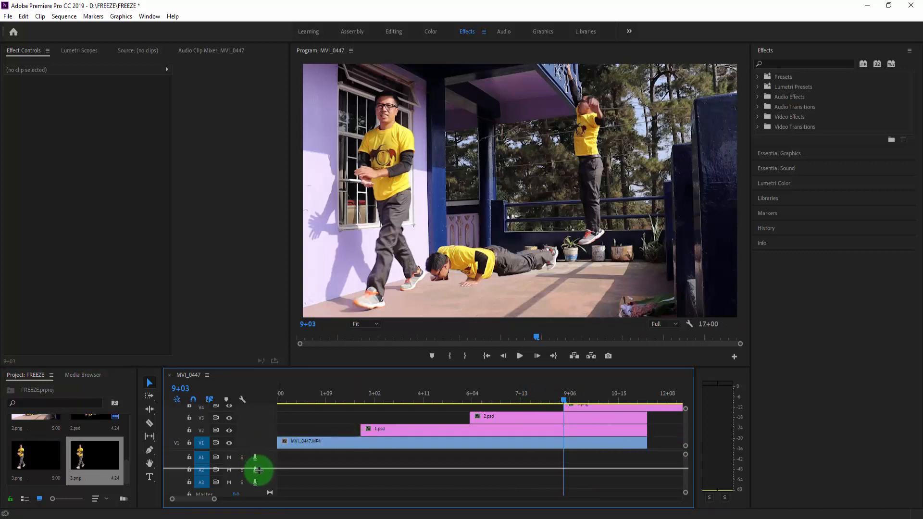
scroll(258, 468, up, 2)
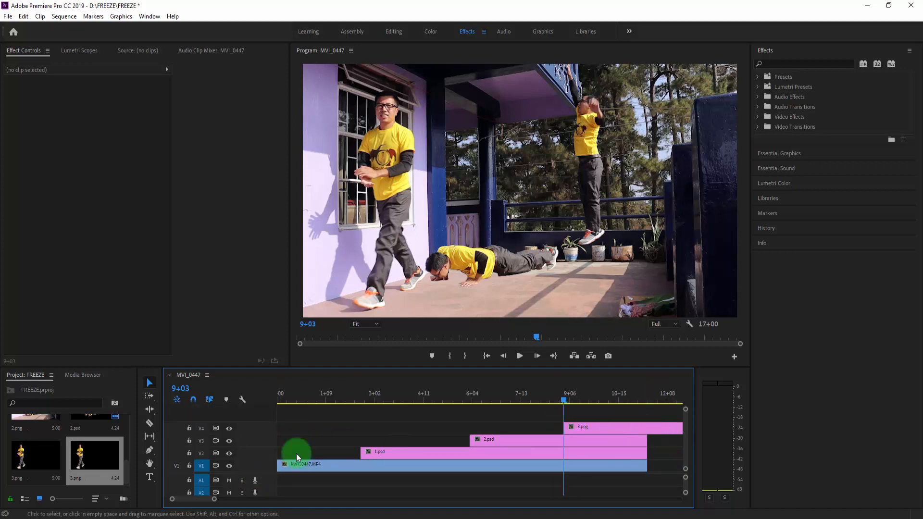
Cut the 3.png clip on V4 where the MVI_0447 footage ends and delete the excess piece.
click(149, 423)
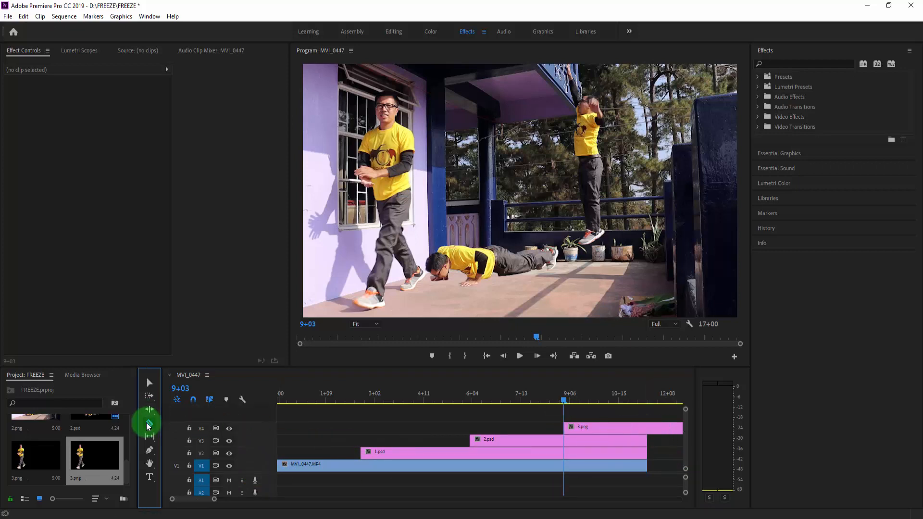
click(652, 429)
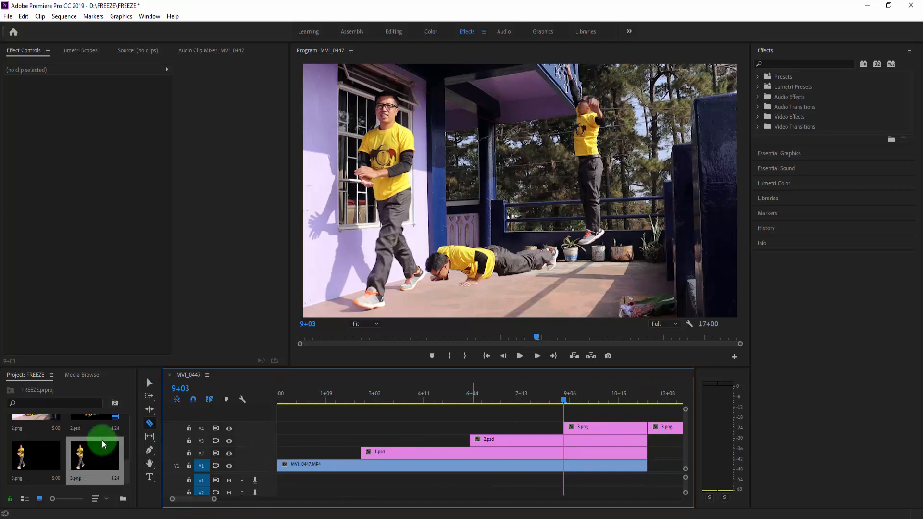
click(149, 382)
click(665, 428)
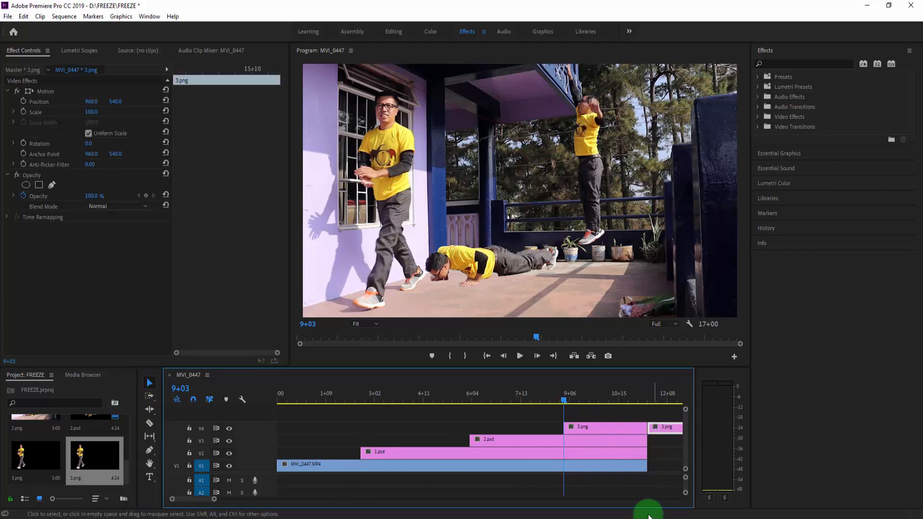
key(Delete)
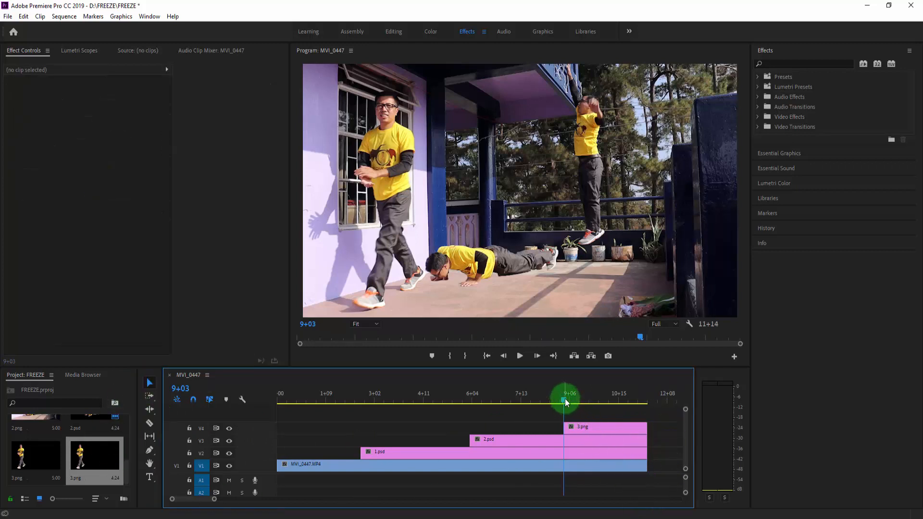
Play the sequence from the start to review the three frozen poses layered over the footage.
drag(565, 399, 269, 418)
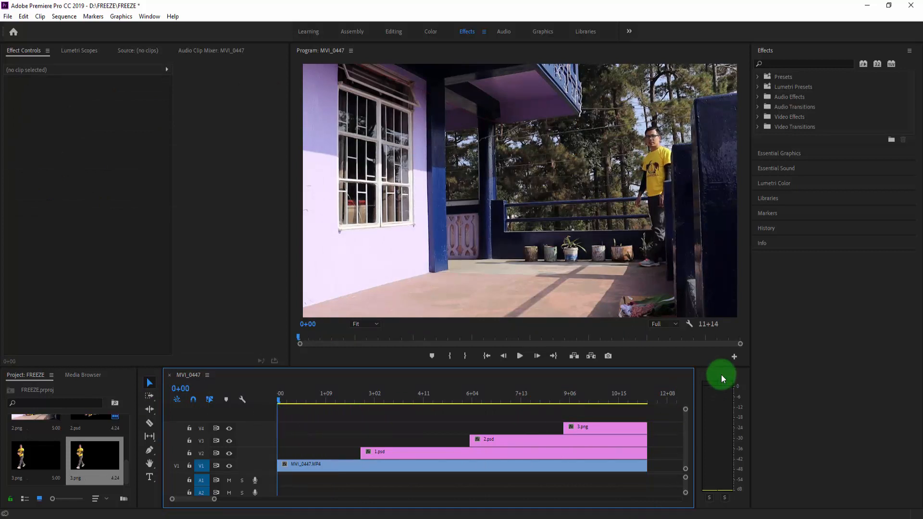
click(518, 365)
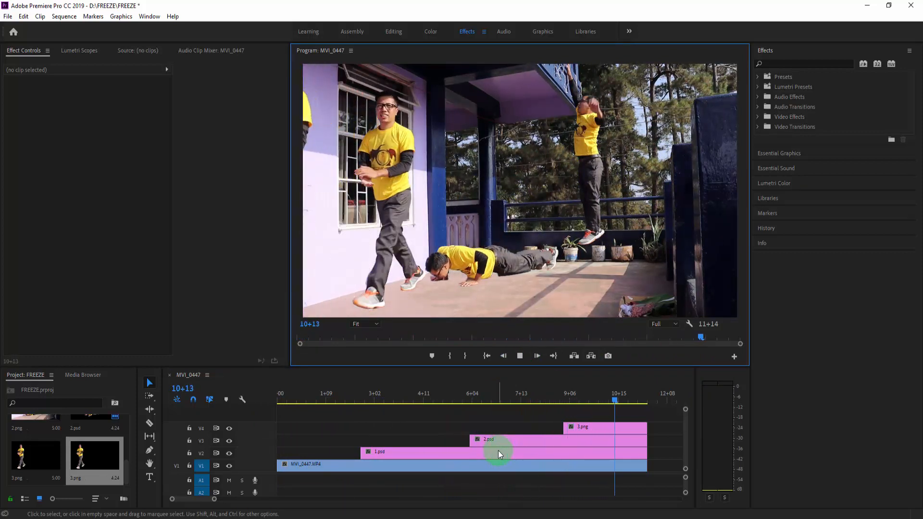
drag(646, 401, 625, 437)
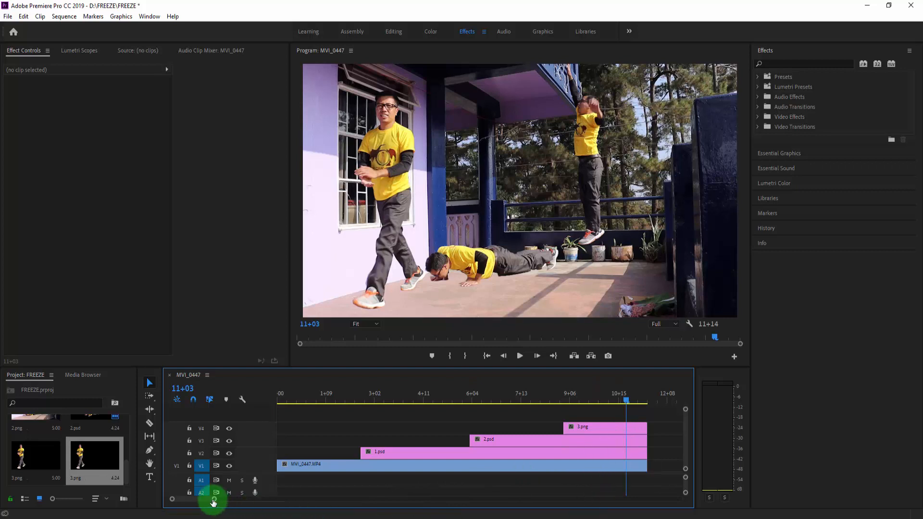
Duplicate the MVI_0447 clip directly after itself on V1, and copy the 1.psd, 2.psd and 3.png overlays above the duplicate with matching offsets.
drag(213, 502, 258, 499)
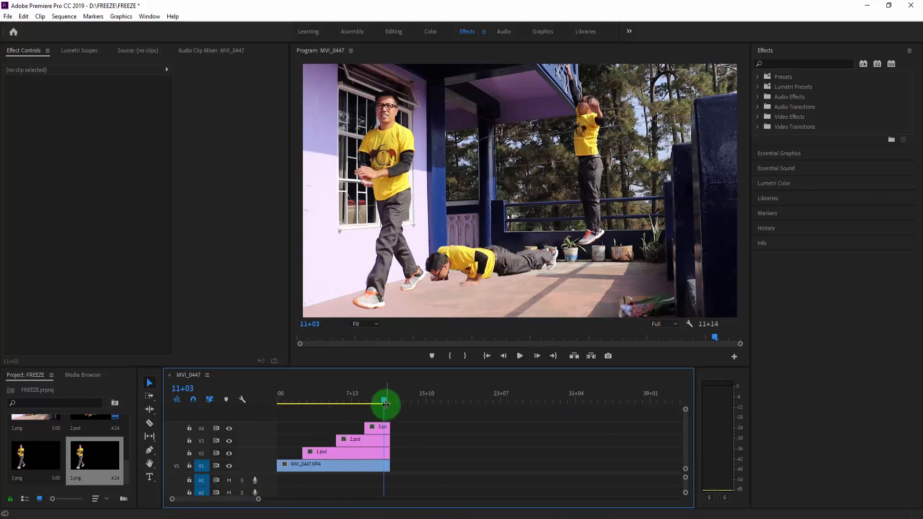
drag(386, 404, 388, 403)
click(354, 465)
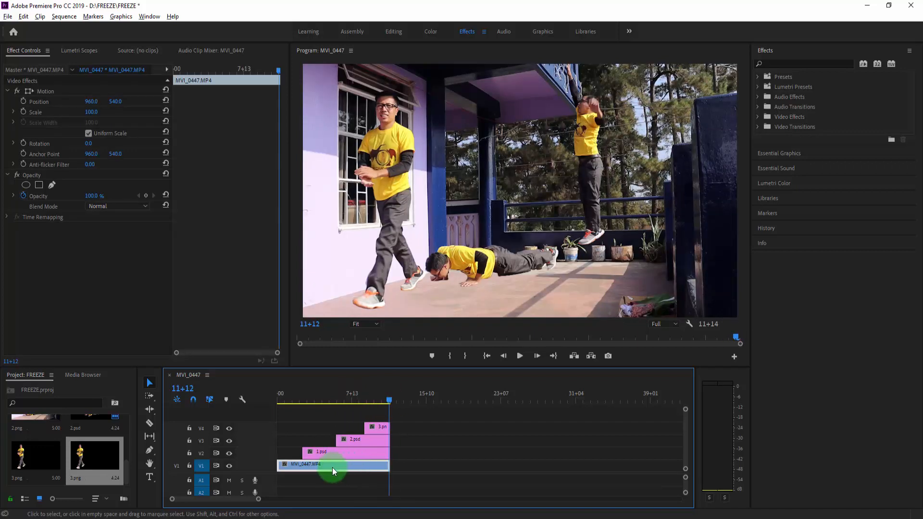
drag(336, 467, 444, 469)
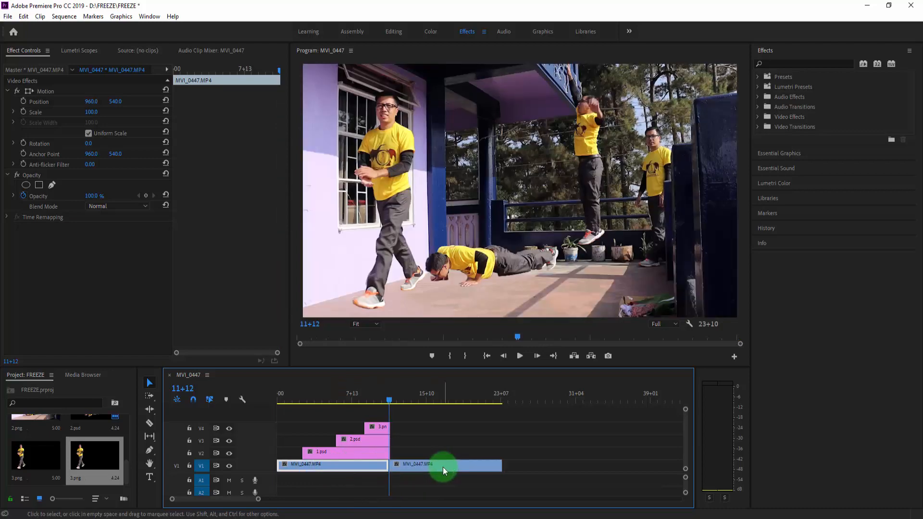
click(361, 453)
drag(363, 414, 469, 460)
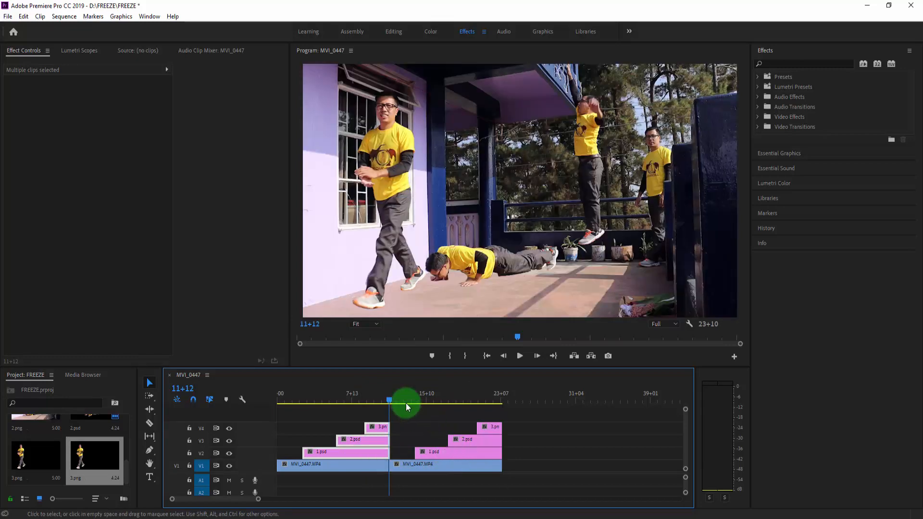
Move the playhead to 14+01 in the duplicated footage, just before the copied 1.psd clip begins.
drag(388, 401, 414, 409)
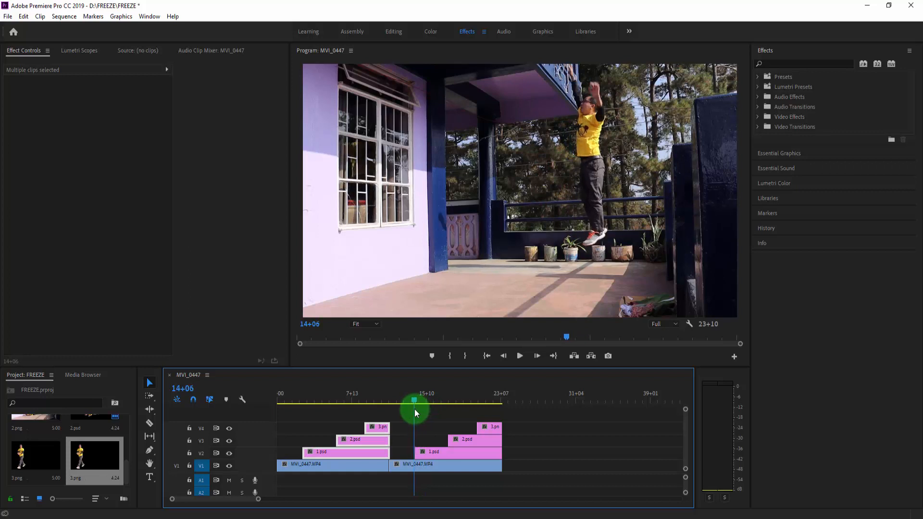
click(451, 453)
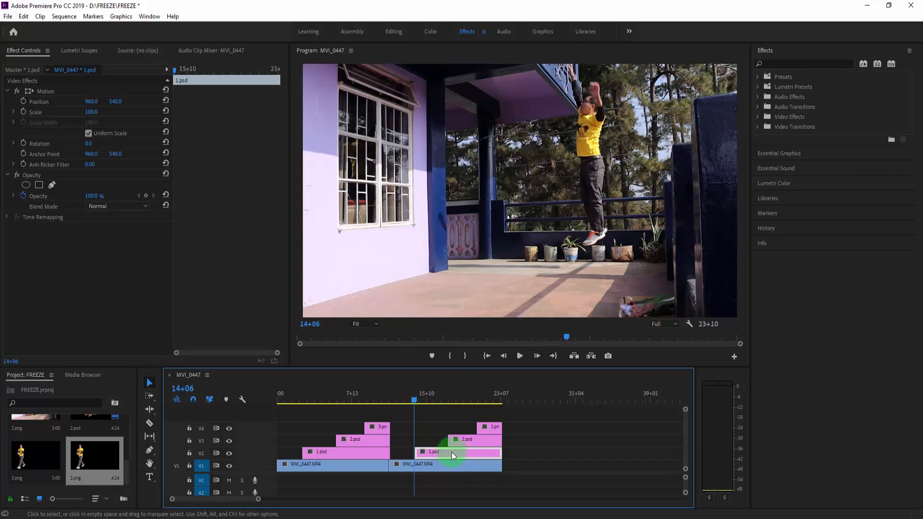
drag(416, 400, 411, 402)
click(524, 449)
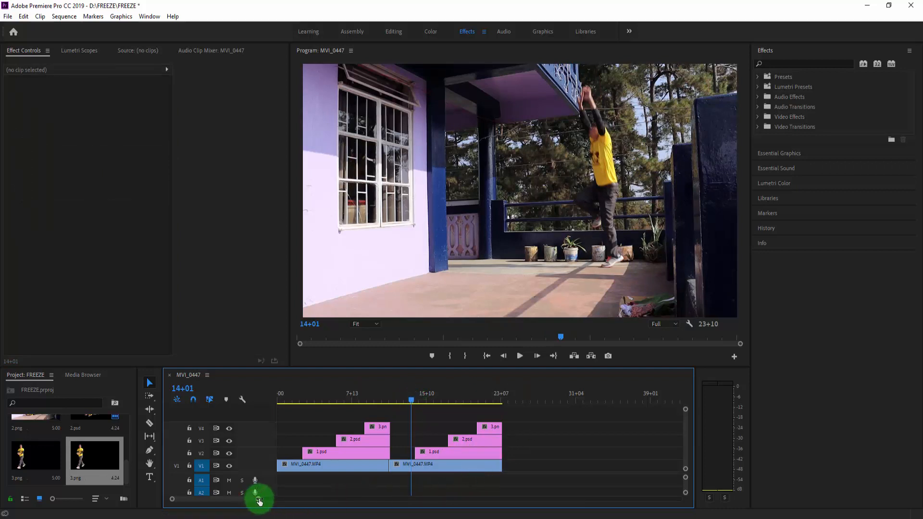
Move the playhead to 14+07, the exact start of the copied 1.psd clip on V2.
mouse_move(258, 499)
mouse_down()
mouse_move(270, 499)
mouse_move(258, 498)
mouse_up()
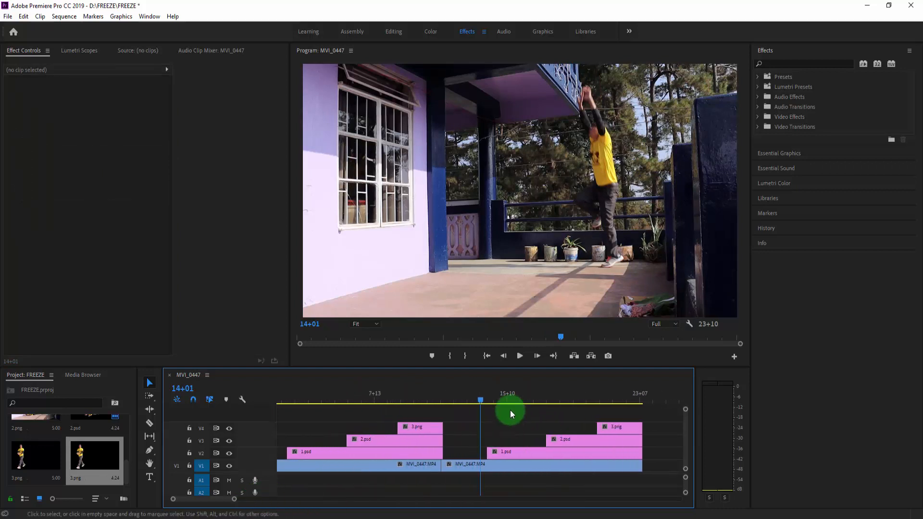
drag(481, 400, 486, 401)
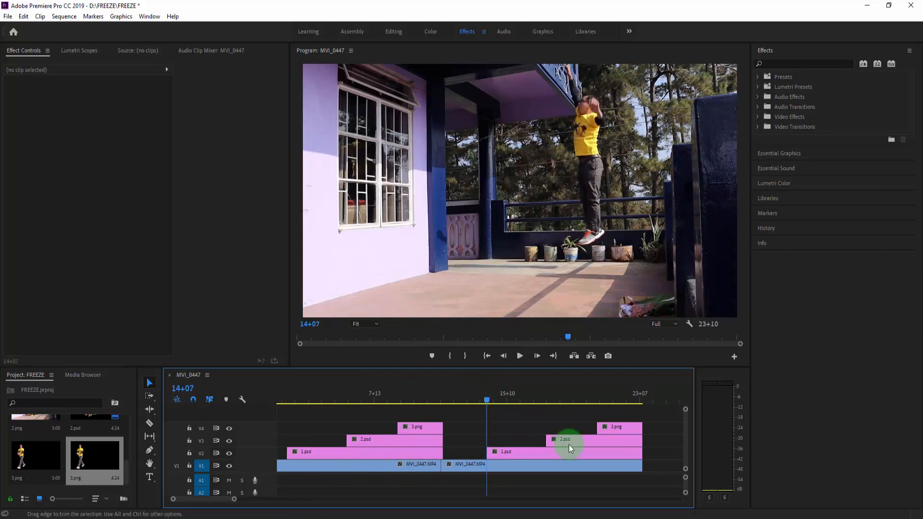
click(626, 454)
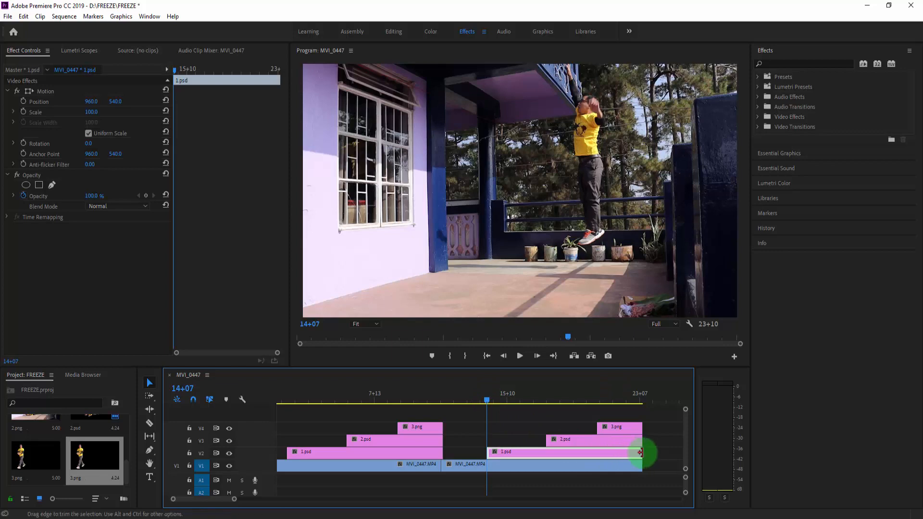
drag(640, 454, 457, 453)
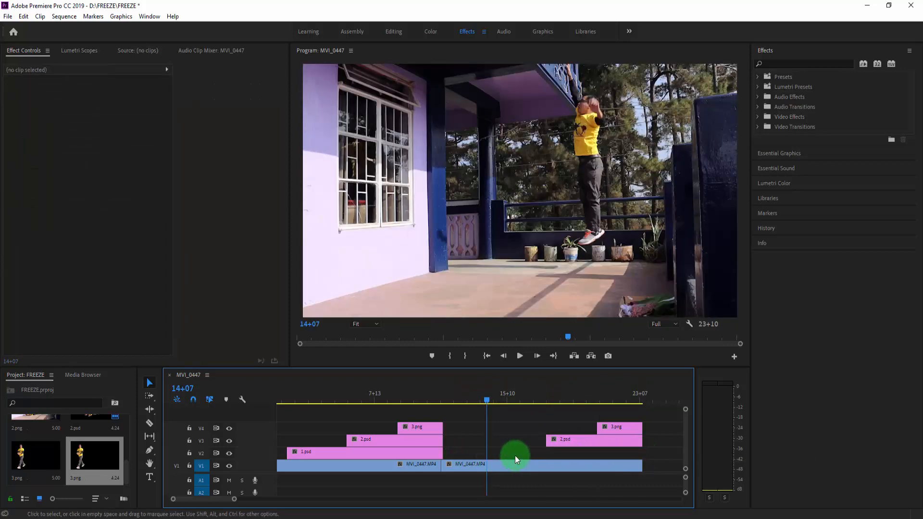
key(ctrl+z)
Reposition and shorten the copied 1.psd clip on V2 so it runs from the start of the duplicated footage to 14+07.
click(621, 452)
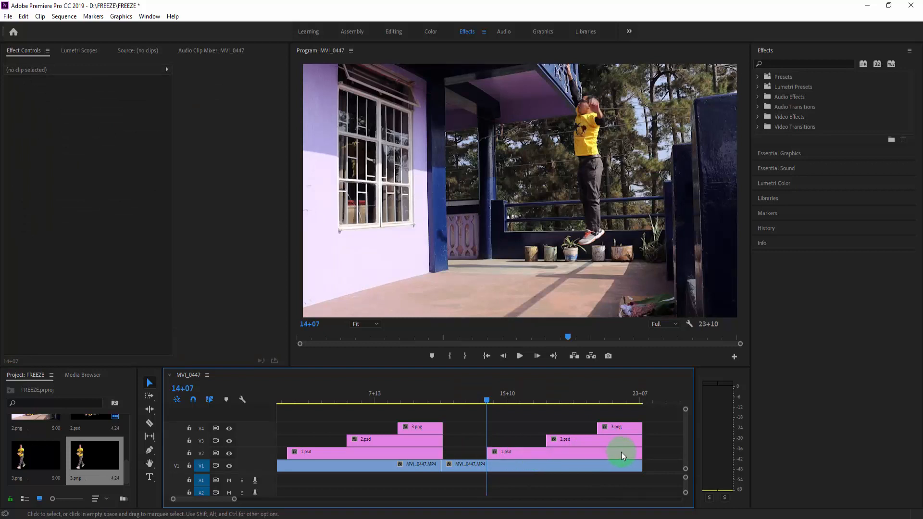
drag(620, 454, 487, 458)
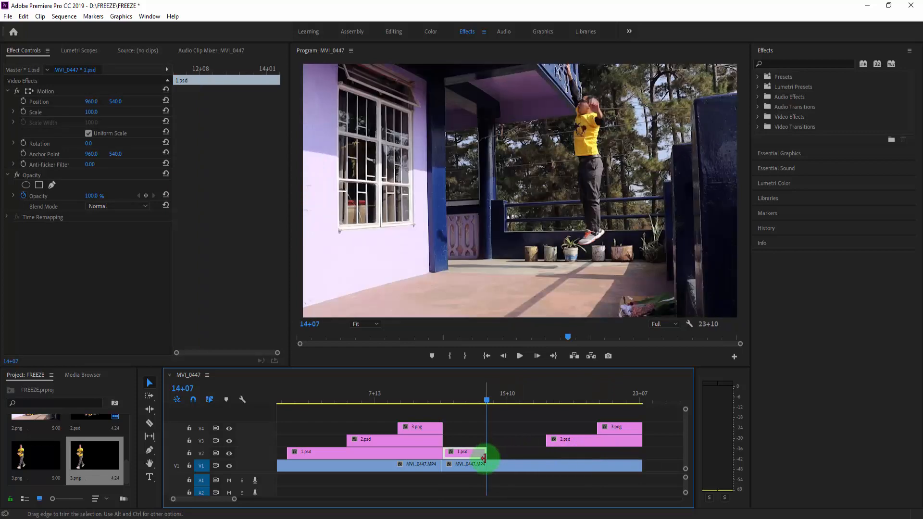
mouse_move(486, 404)
mouse_down()
mouse_move(471, 403)
mouse_move(485, 402)
mouse_up()
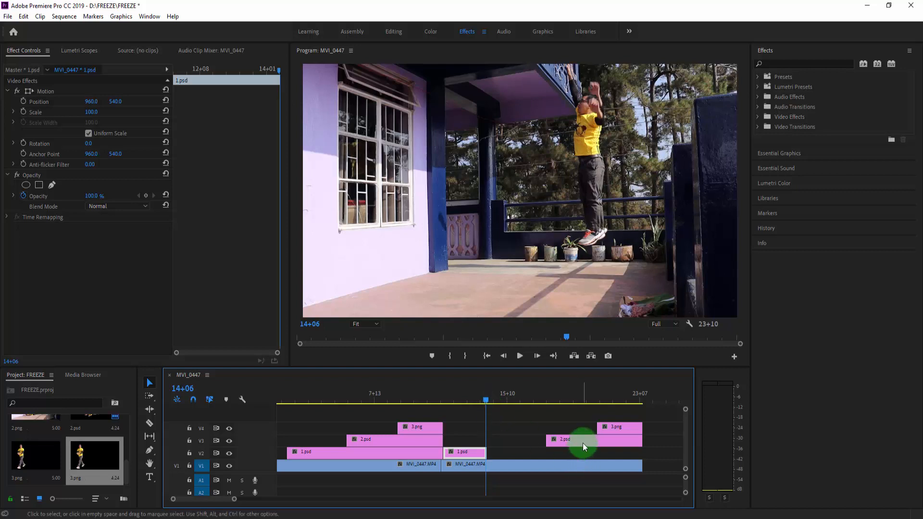
Reposition the copied 2.psd clip on V3 to end at 17+15 and extend its beginning back to the start of the duplicated footage.
drag(486, 400, 546, 400)
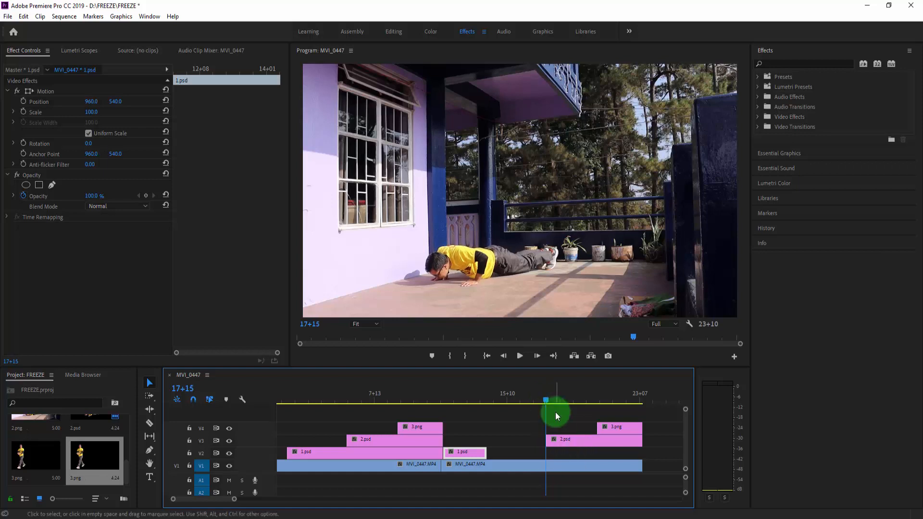
click(628, 443)
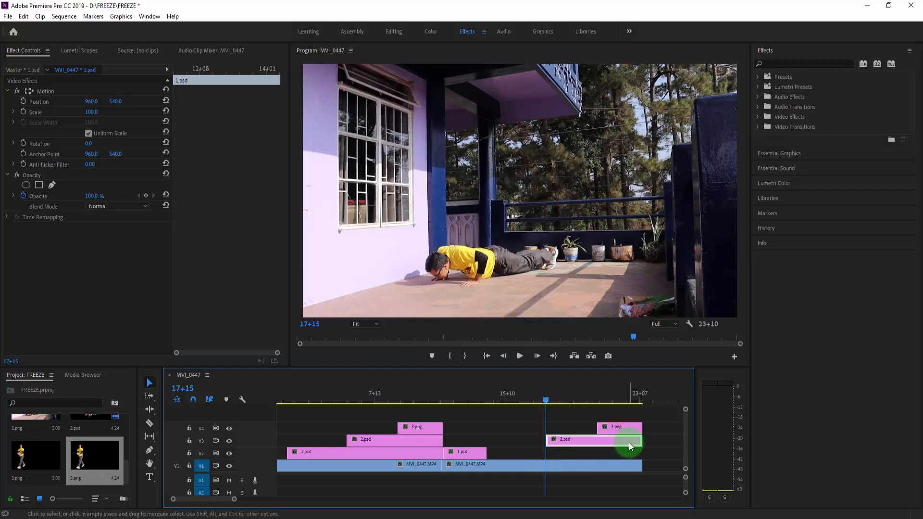
drag(629, 442, 533, 451)
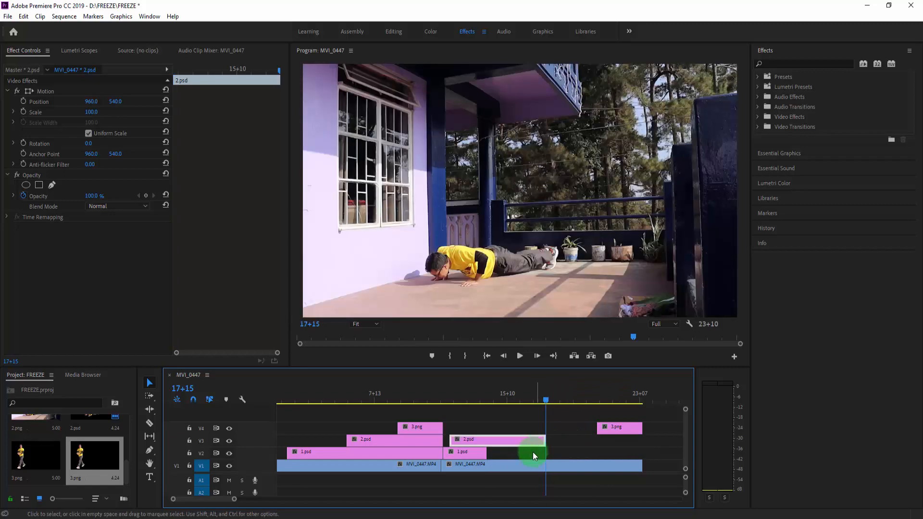
drag(451, 442, 444, 442)
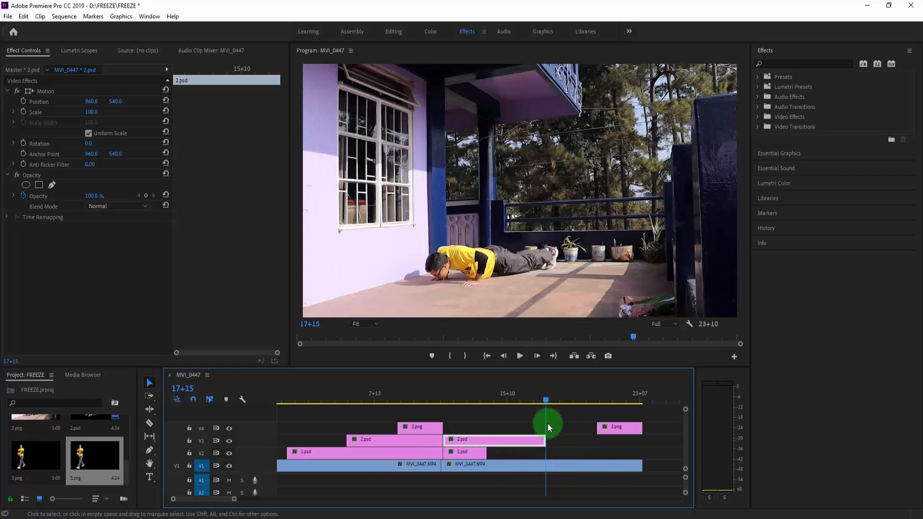
Make the copied 3.png clip on V4 span from the duplicated footage's start to 21+00, and delete the stray 2.psd clip on V2.
drag(544, 399, 598, 399)
click(434, 430)
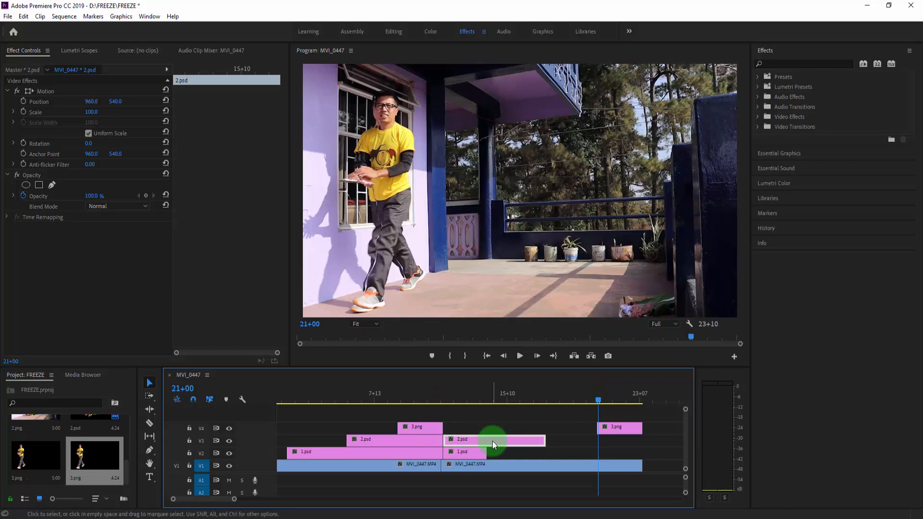
drag(492, 440, 448, 430)
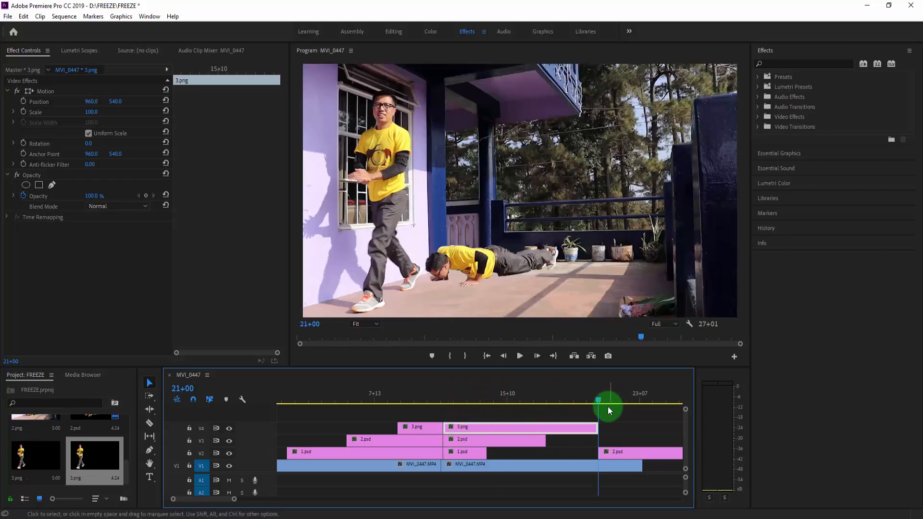
click(630, 449)
key(Delete)
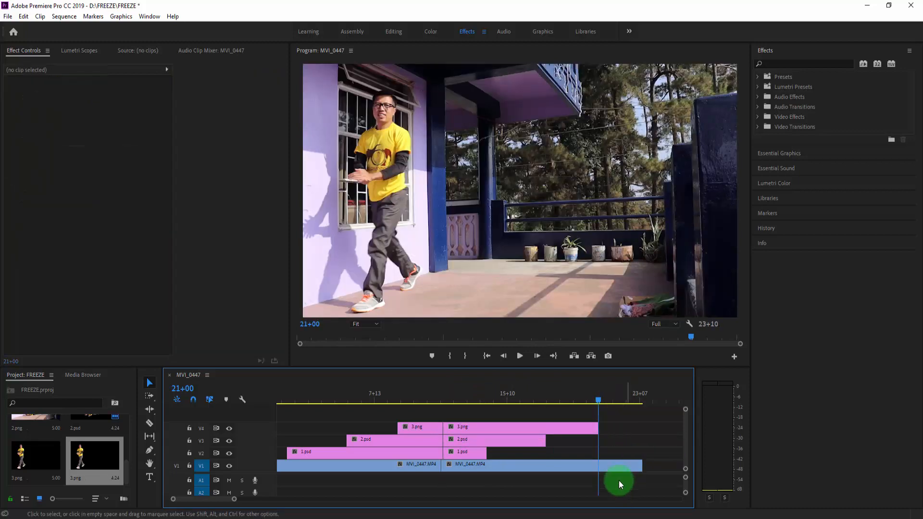
Play the sequence from near its start to review the frozen poses over the original and duplicated footage.
drag(598, 397, 278, 429)
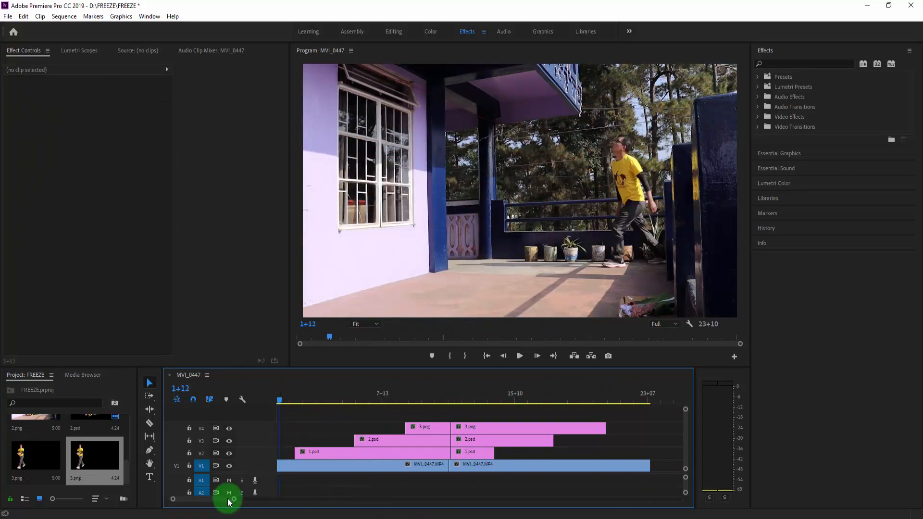
drag(228, 501, 267, 499)
click(519, 356)
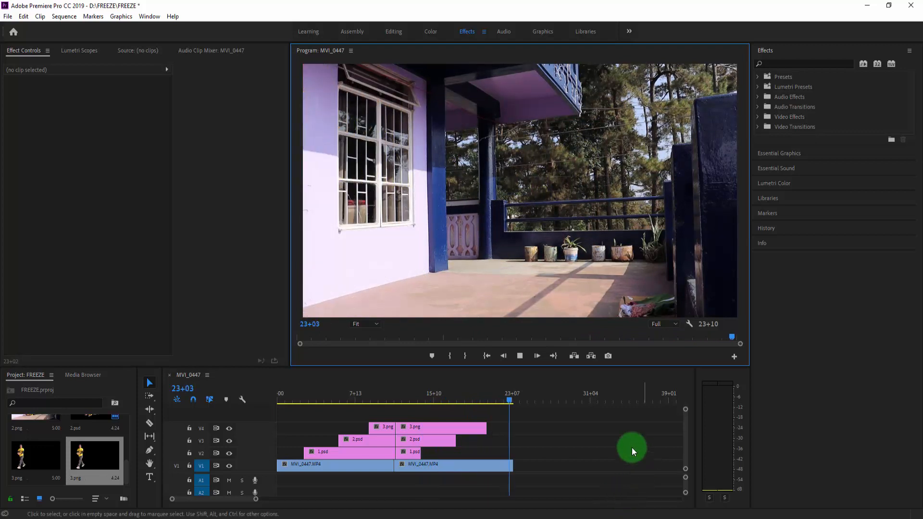
click(519, 356)
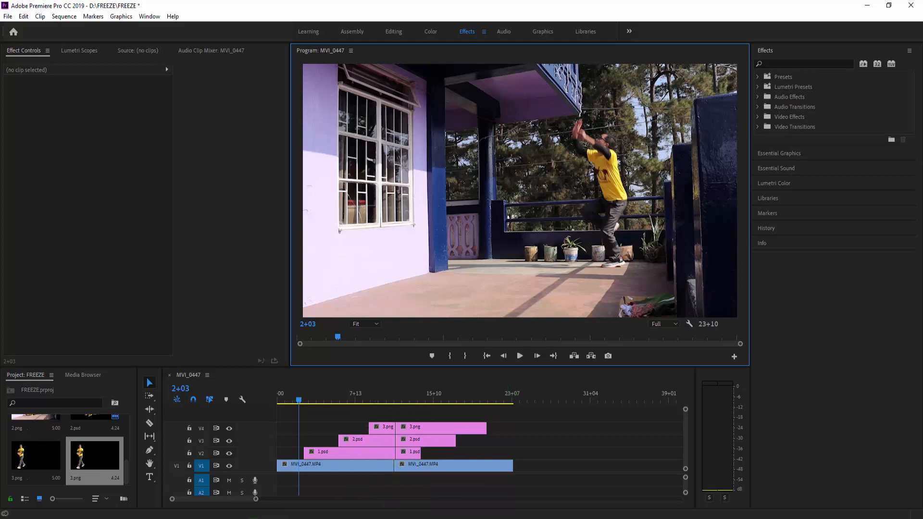
click(909, 479)
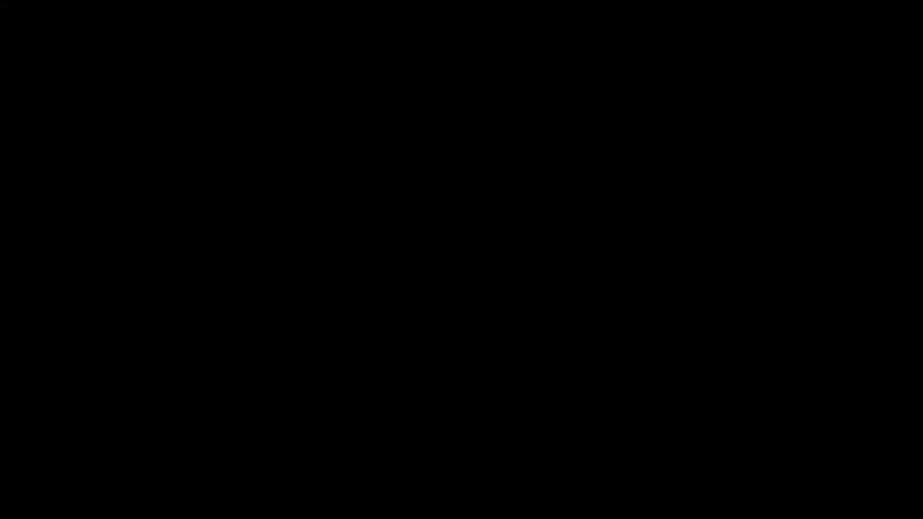